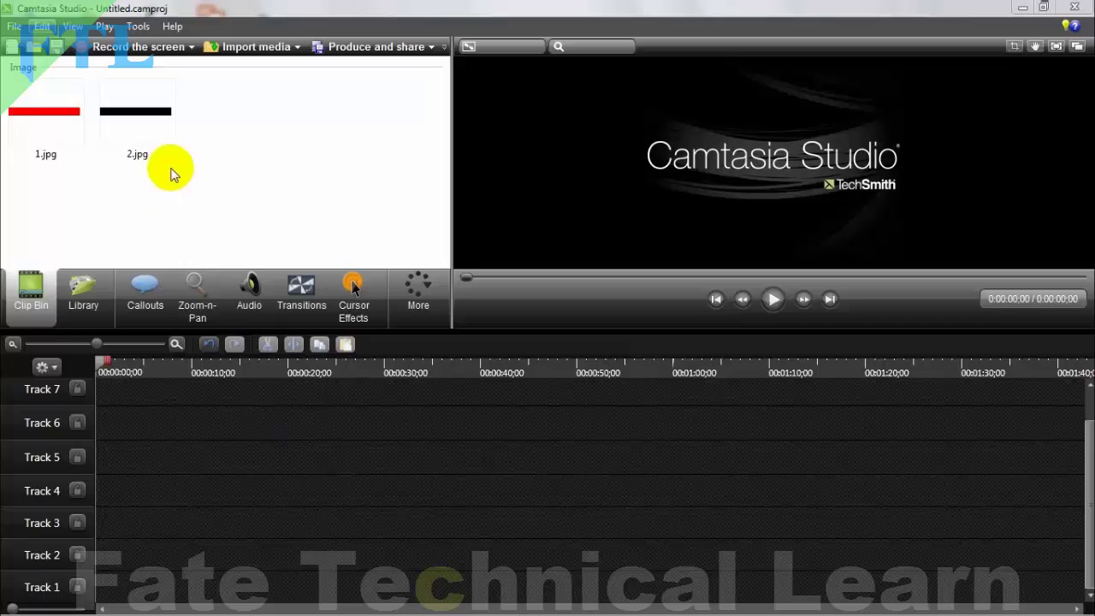
Add 1.jpg to the timeline and set the editing dimensions to 1280 x 720
left_click_drag(63, 130, 133, 432)
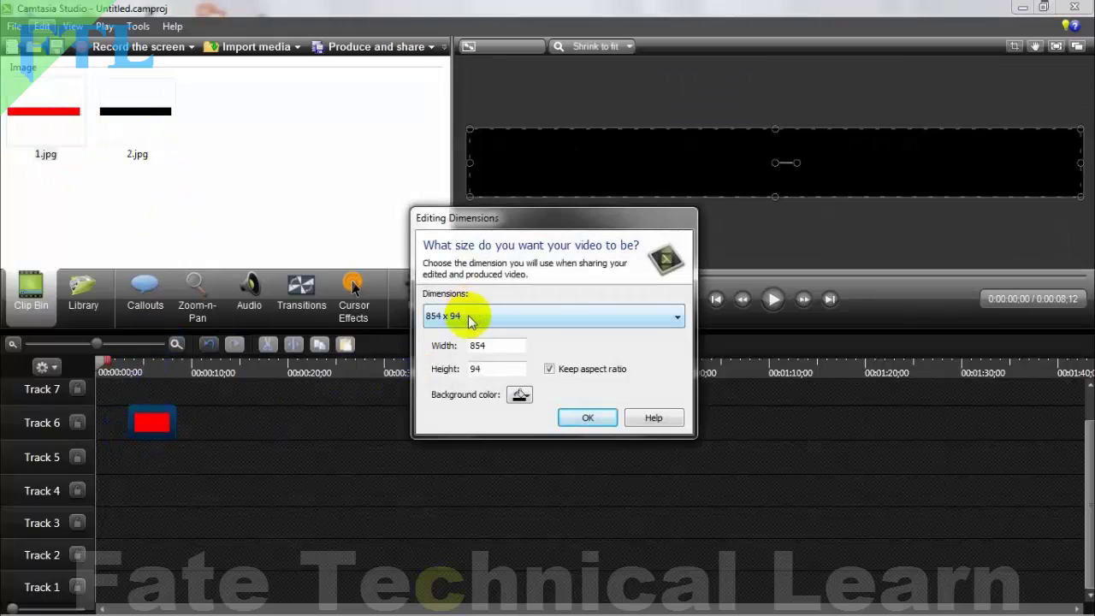
left_click(469, 320)
left_click(483, 434)
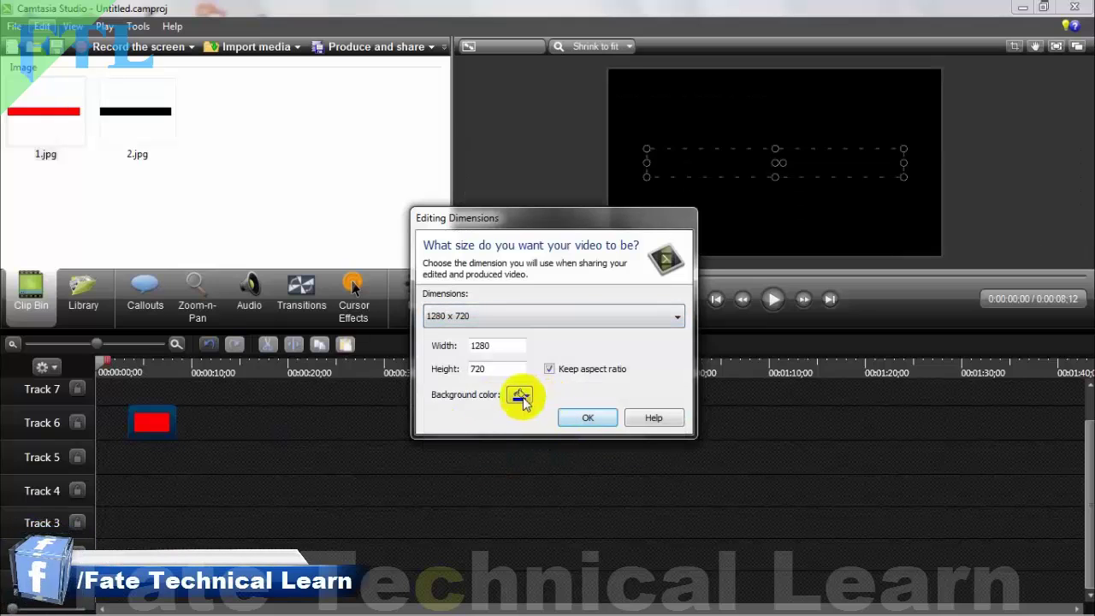
Set the canvas background to the green custom color (red 0, green 255, blue 0) and accept the editing dimensions
left_click(523, 399)
left_click(524, 519)
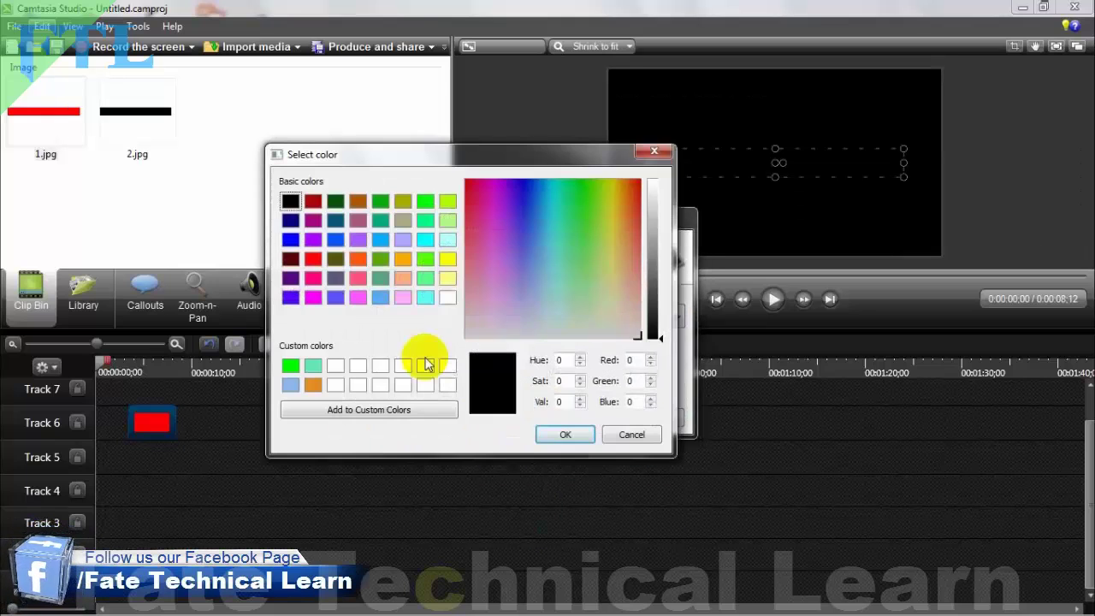
left_click(290, 366)
left_click(558, 437)
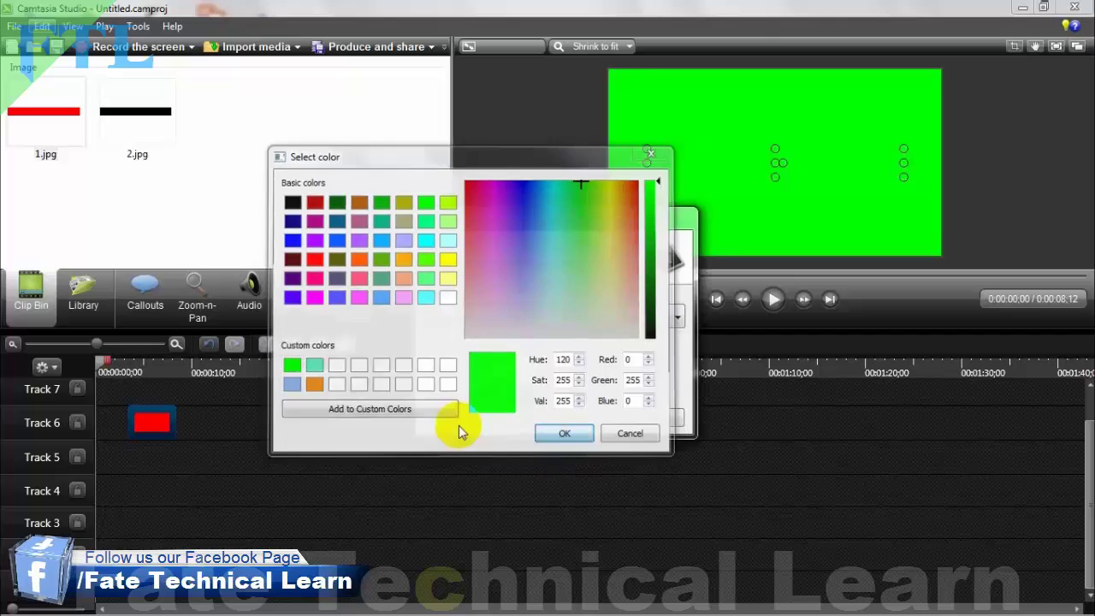
left_click(564, 433)
left_click(587, 419)
Extend 1.jpg on Track 4 from the start to about 47 seconds and align the red bar with the canvas's left edge
left_click_drag(190, 425, 462, 482)
left_click_drag(814, 169, 777, 193)
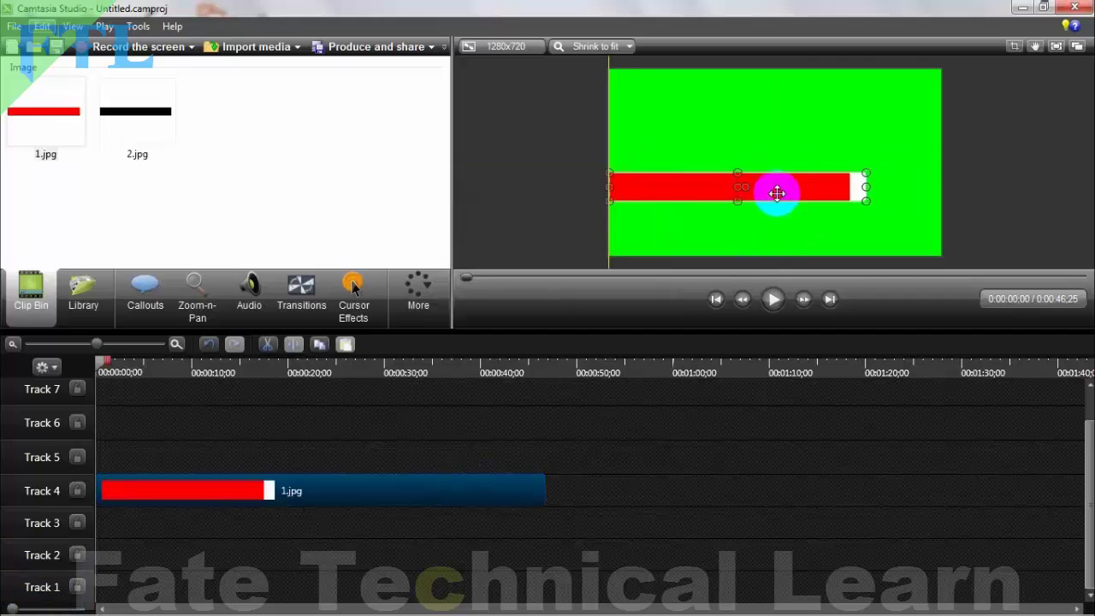
Add 2.jpg to Track 5 with the same length as 1.jpg and stack the black bar directly above the red bar
left_click_drag(157, 128, 536, 459)
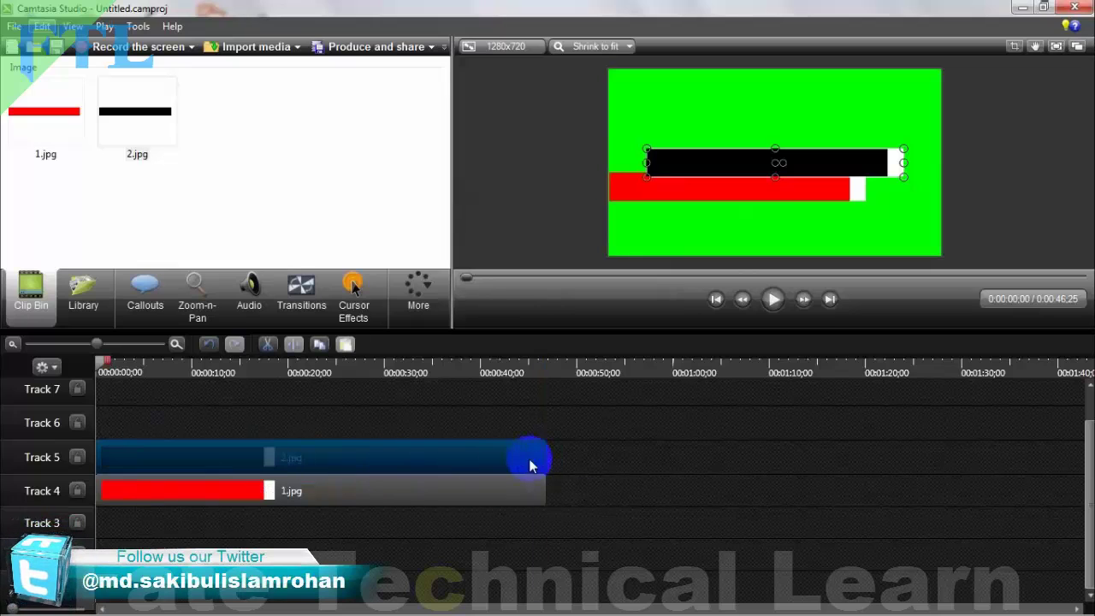
left_click(702, 445)
mouse_move(764, 167)
left_mouse_down()
mouse_move(765, 154)
mouse_move(807, 171)
mouse_move(774, 165)
left_mouse_up()
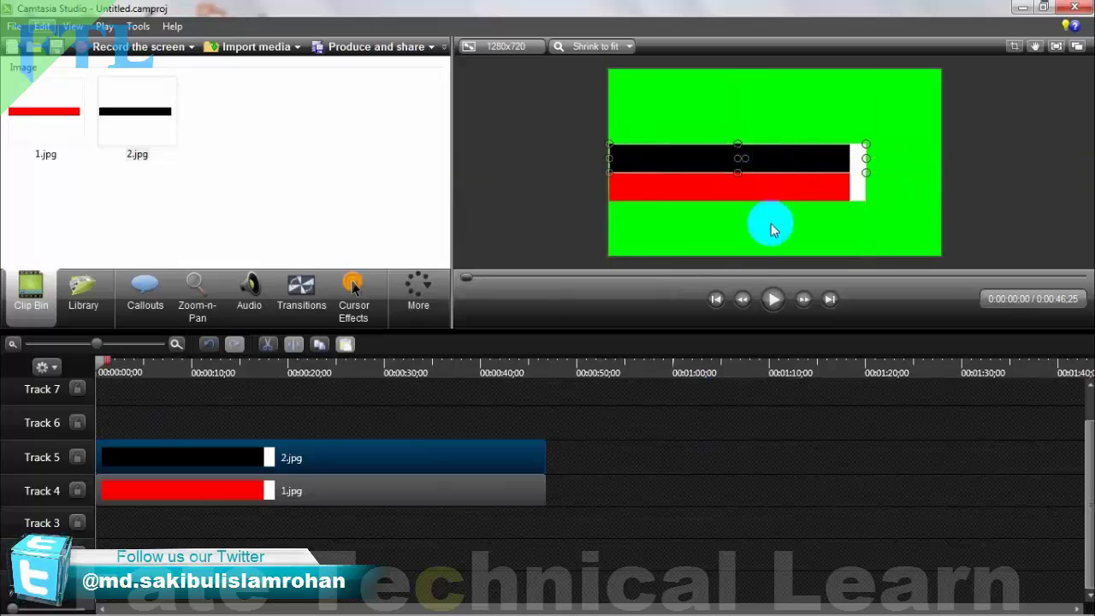
left_click(657, 462)
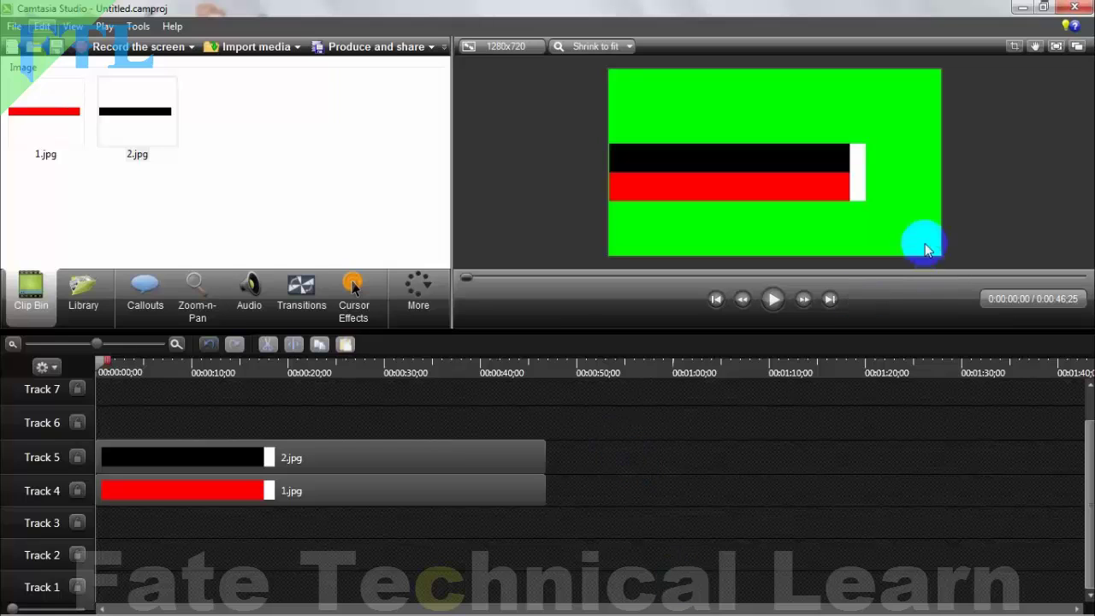
Select both image clips and move the two bars together slightly lower, just past the canvas's left edge
left_click_drag(527, 541, 405, 420)
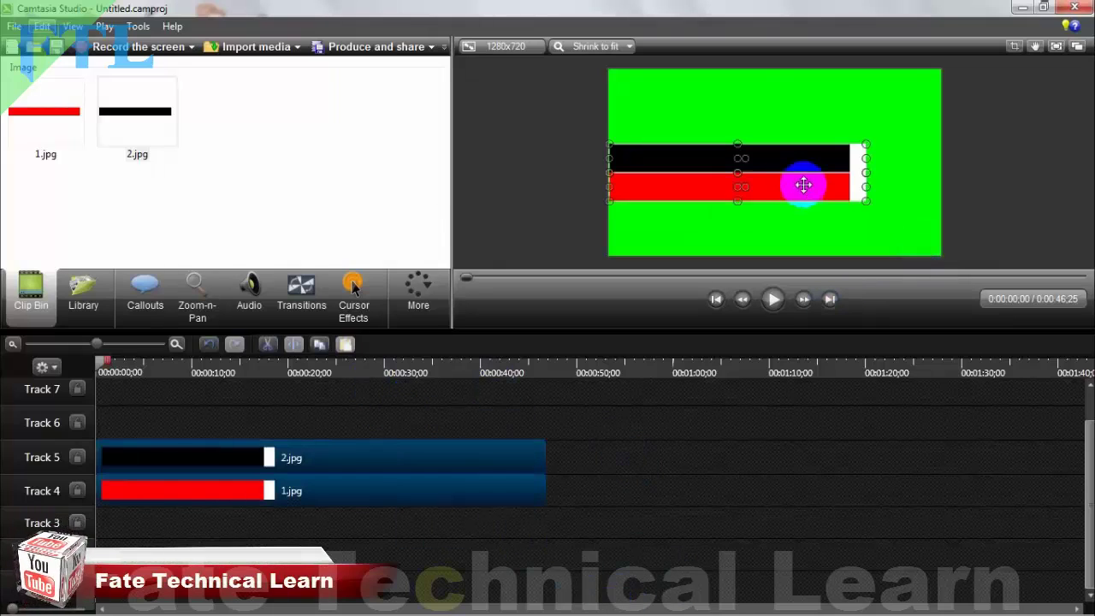
left_click_drag(798, 184, 799, 195)
left_click(656, 456)
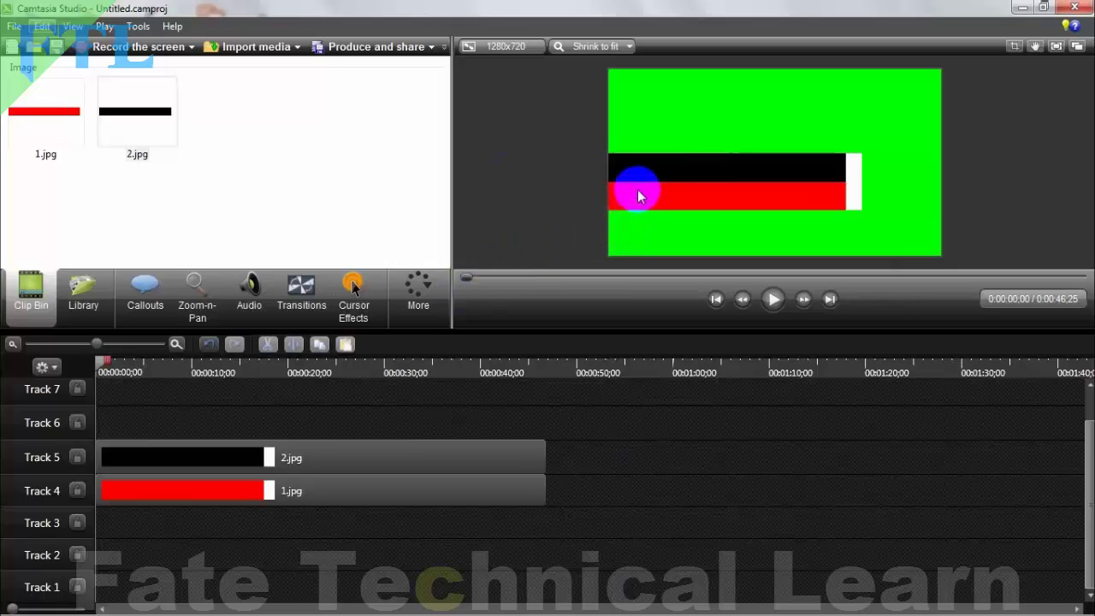
Crop the red bar to less than half its length and keep it against the canvas's left edge
left_click(522, 499)
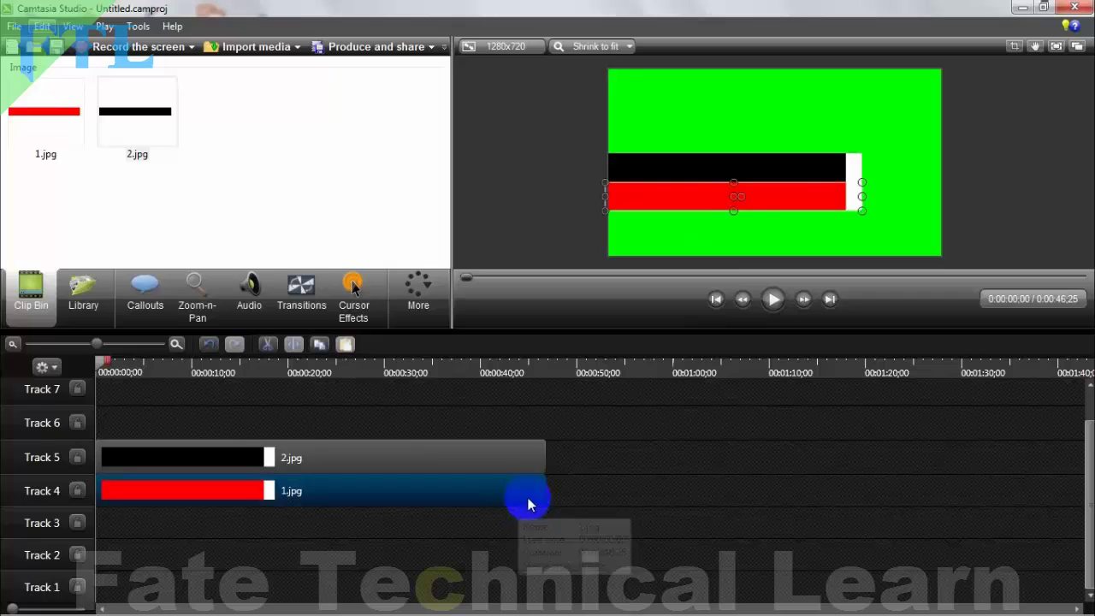
left_click_drag(607, 196, 649, 191)
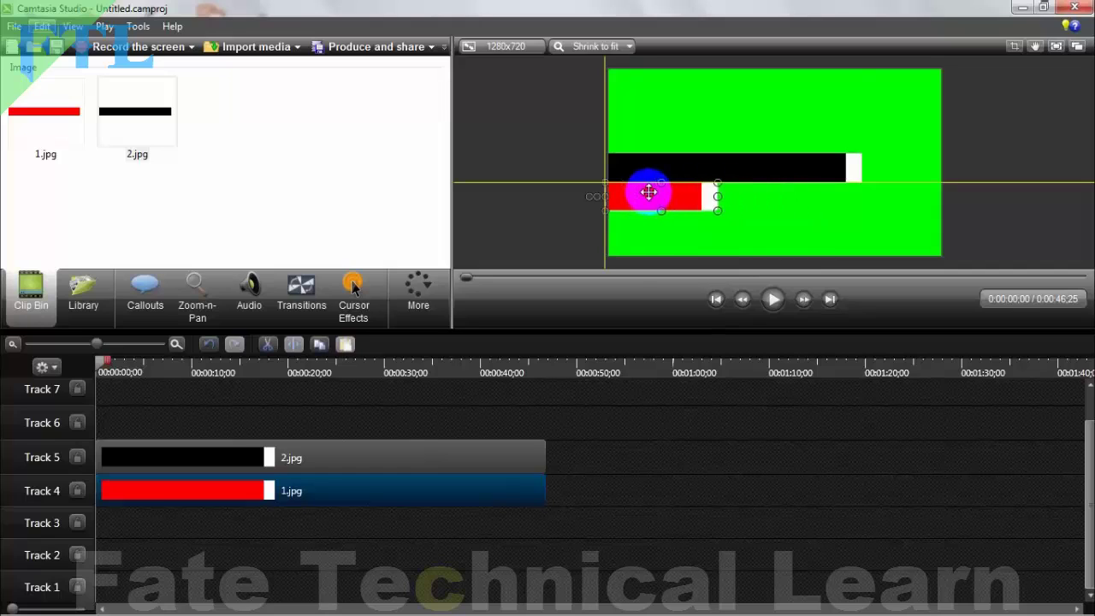
Crop the black bar shorter, place it against the red bar's right end, and trim its white right edge narrower
left_click(727, 172)
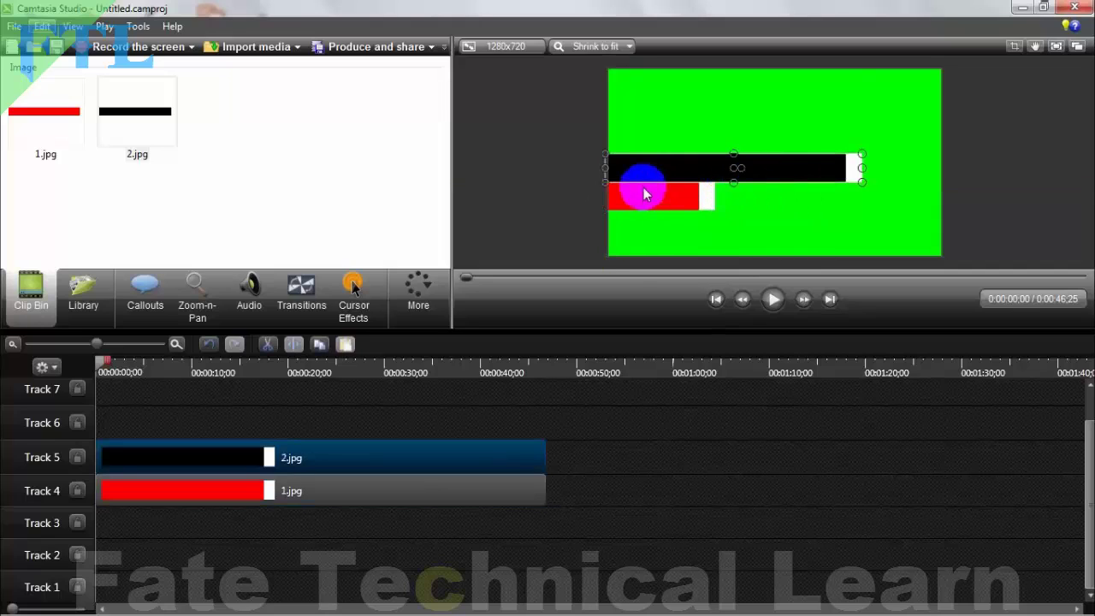
left_click_drag(687, 168, 741, 200)
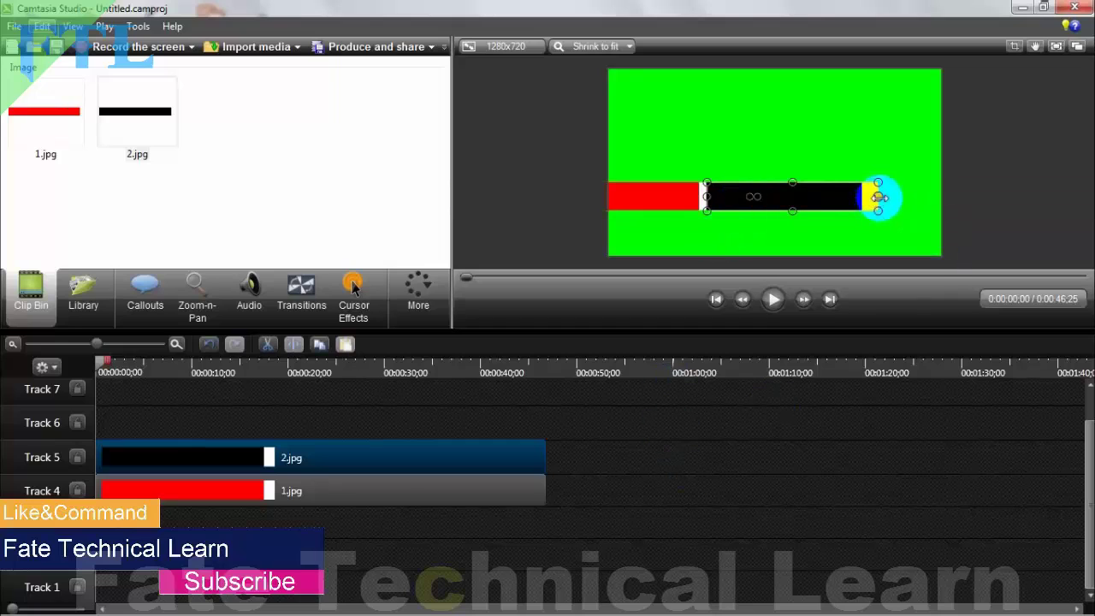
left_click_drag(879, 198, 879, 198)
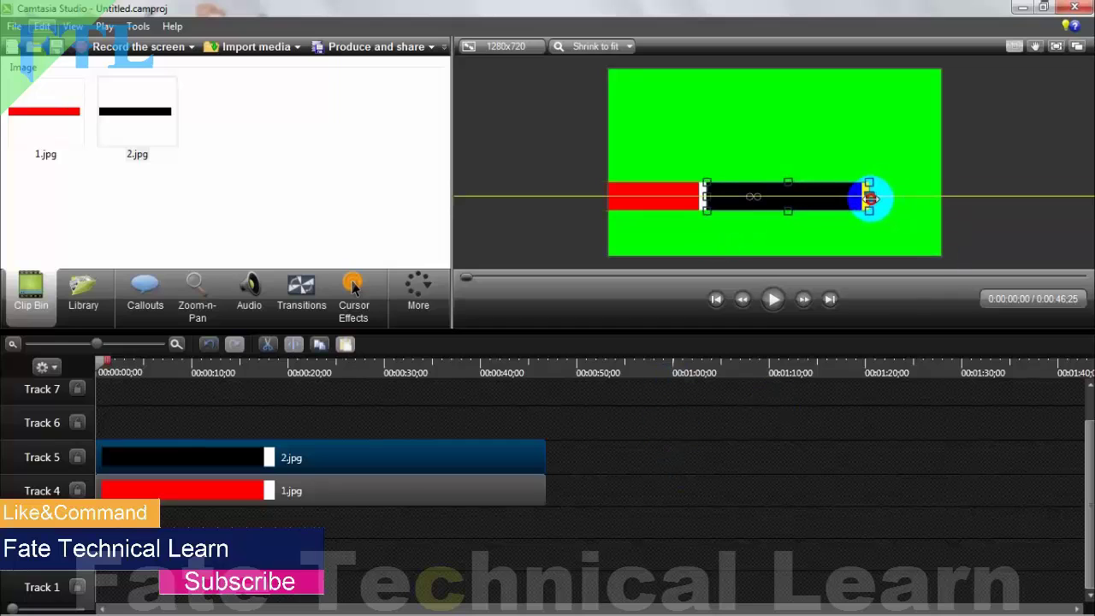
left_click(725, 466)
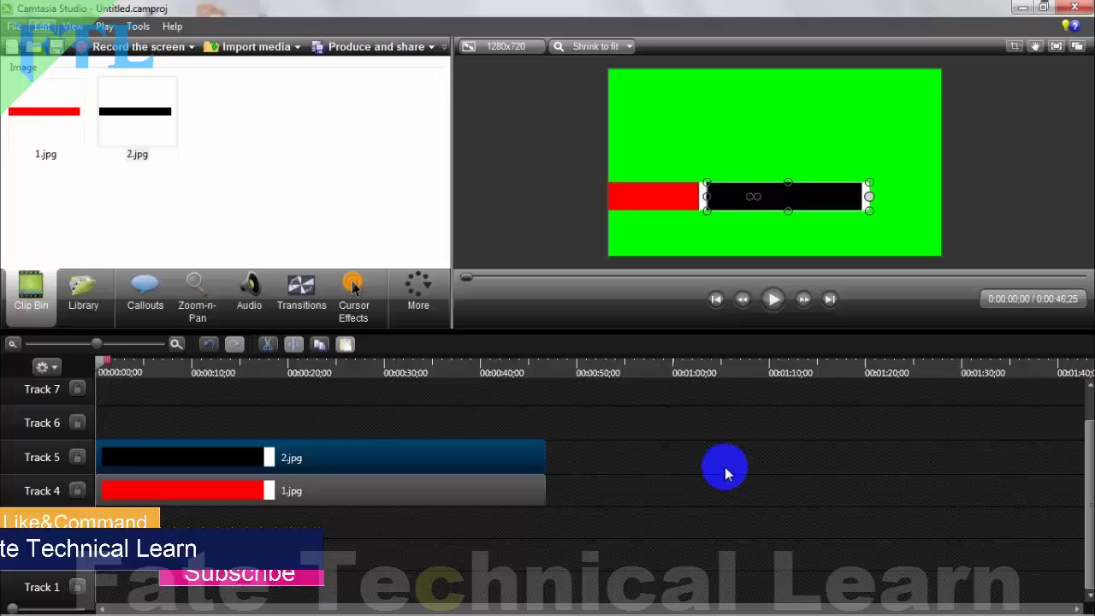
Lock Track 4 and move the black bar off the canvas's left side, to X -1126, Y -130
left_click(77, 491)
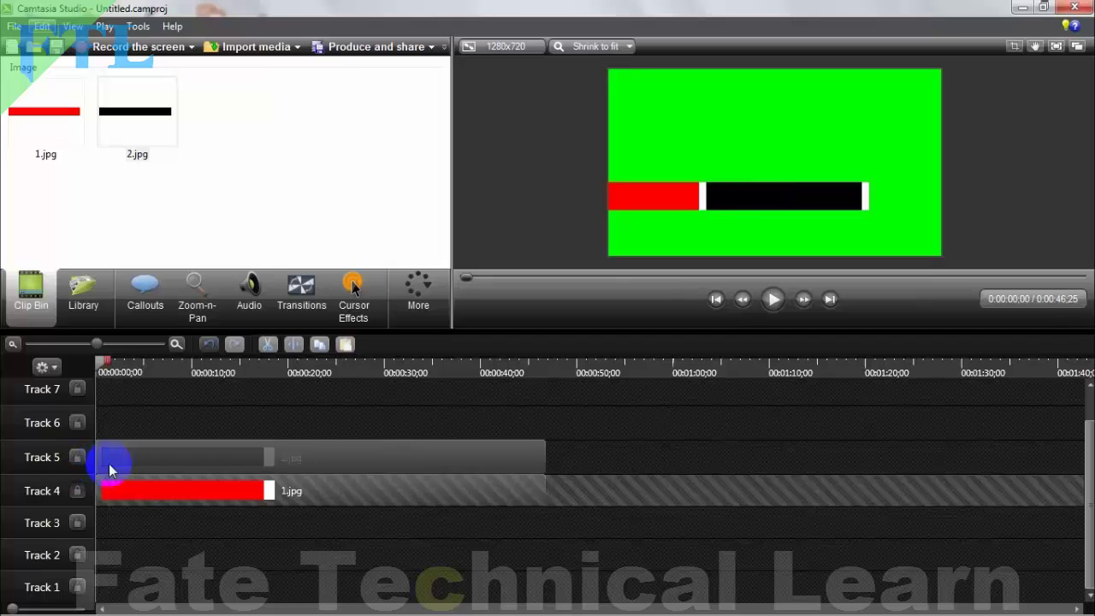
left_click(108, 464)
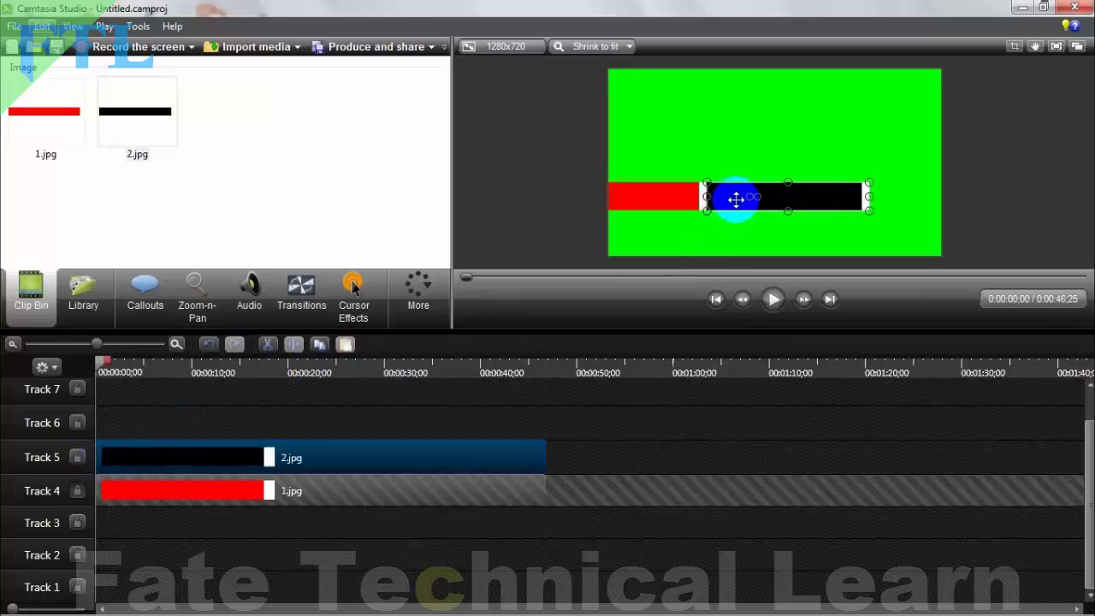
left_click_drag(734, 198, 469, 197)
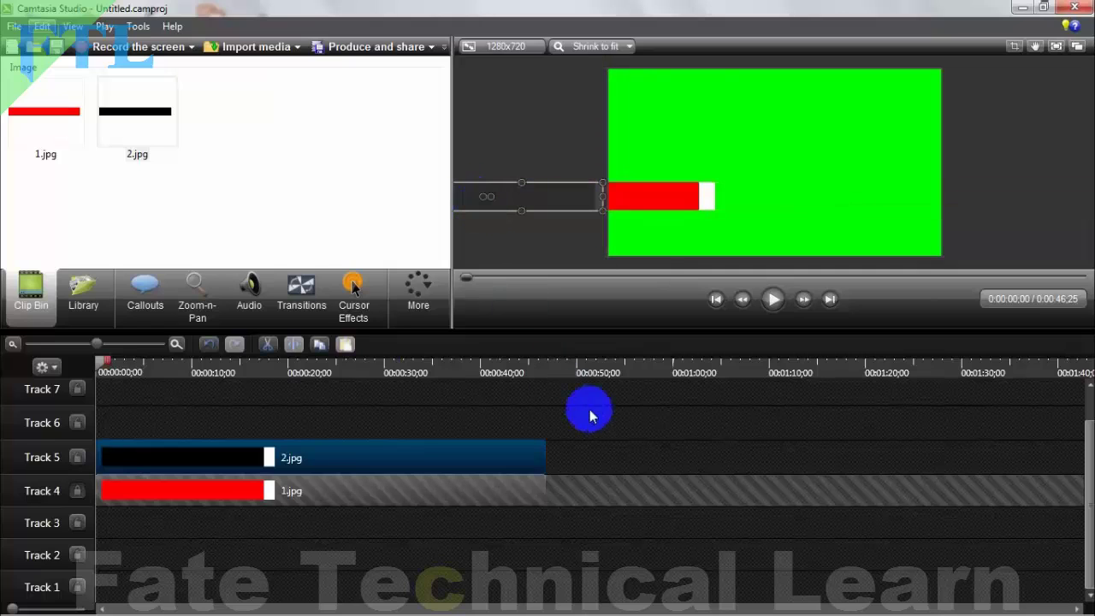
left_click(593, 415)
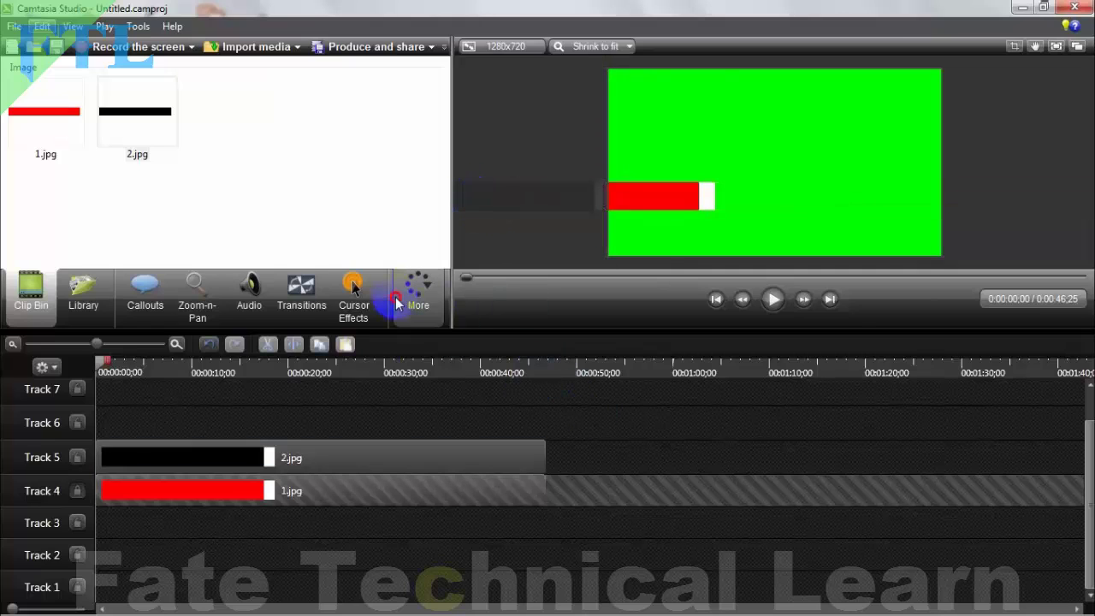
Open the Visual Properties of the 2.jpg clip on Track 5
left_click(397, 292)
left_click(407, 319)
left_click(164, 466)
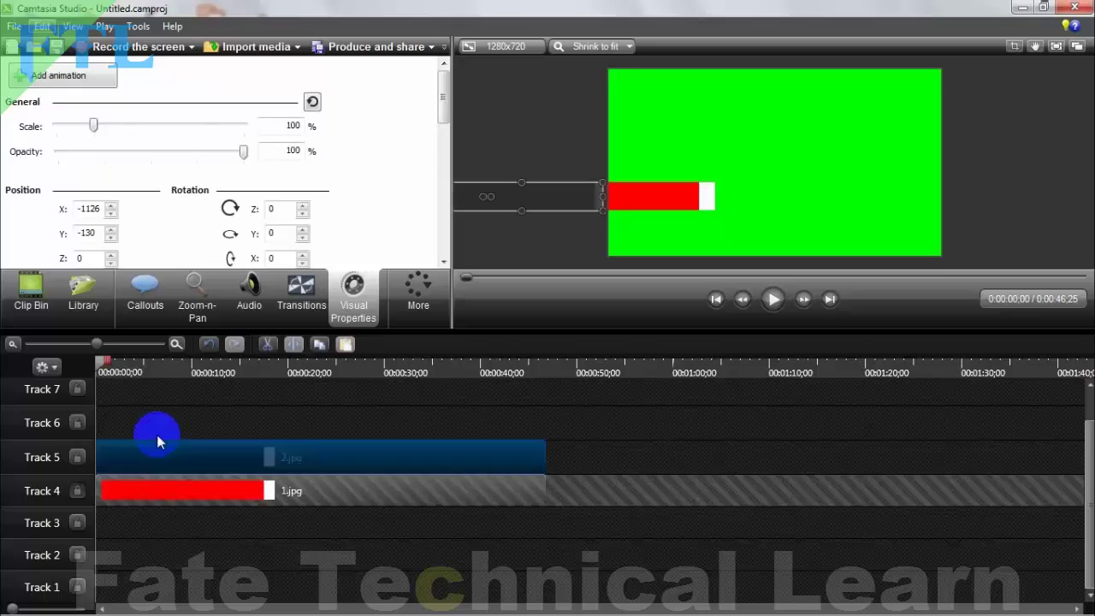
left_click(36, 79)
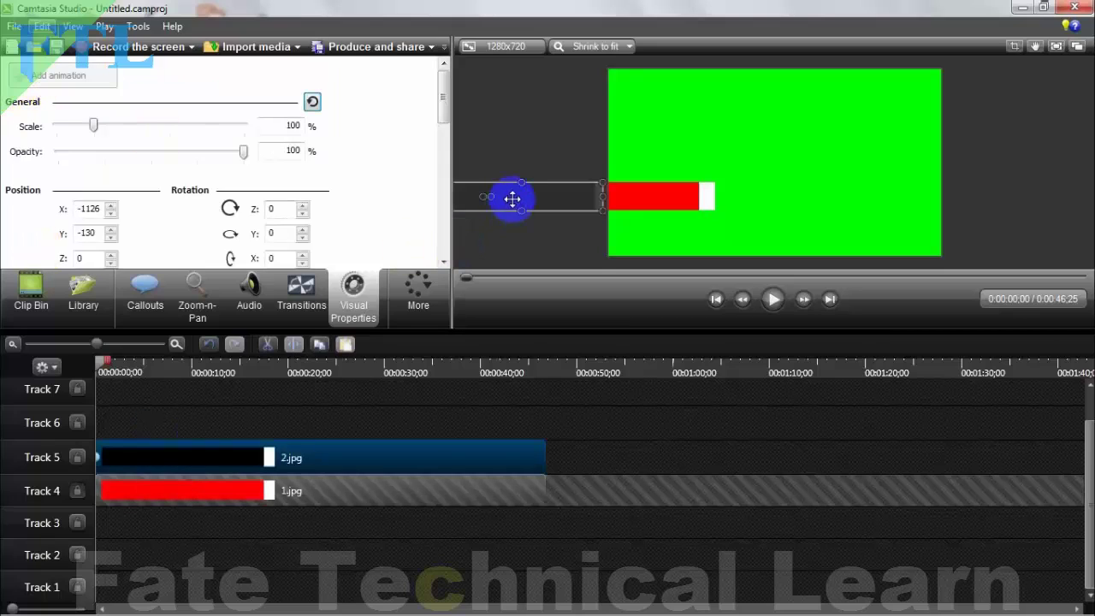
left_click_drag(512, 198, 512, 200)
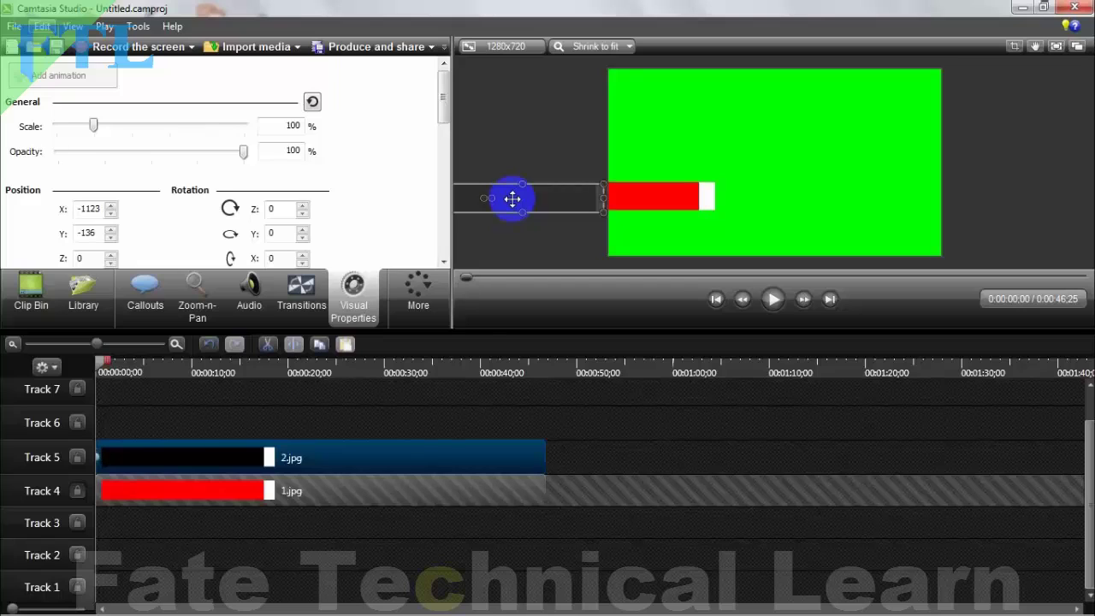
left_click_drag(98, 457, 130, 462)
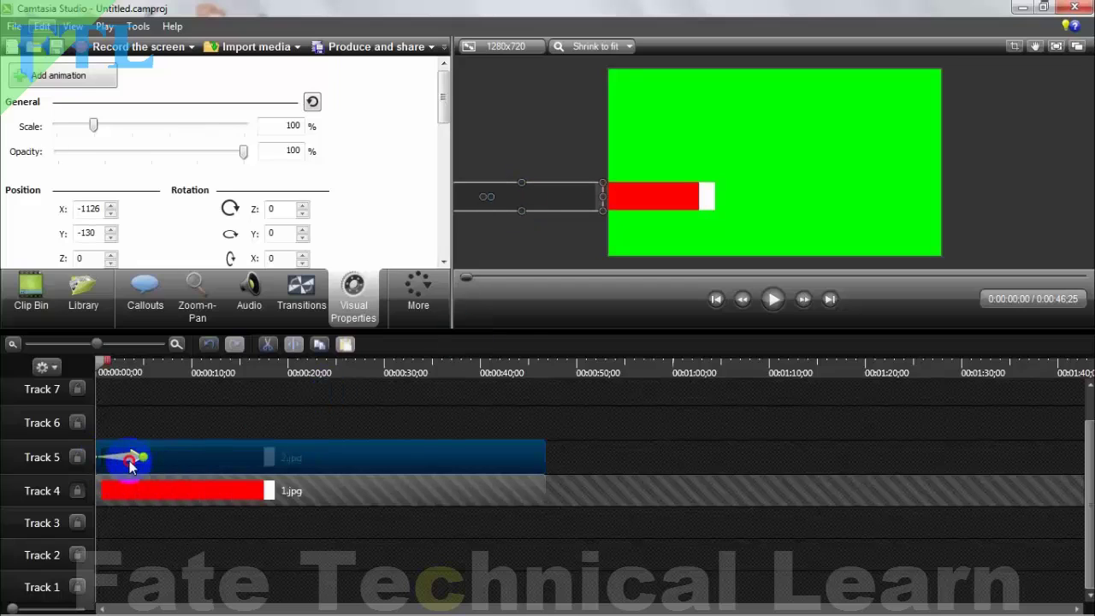
left_click_drag(513, 325, 548, 197)
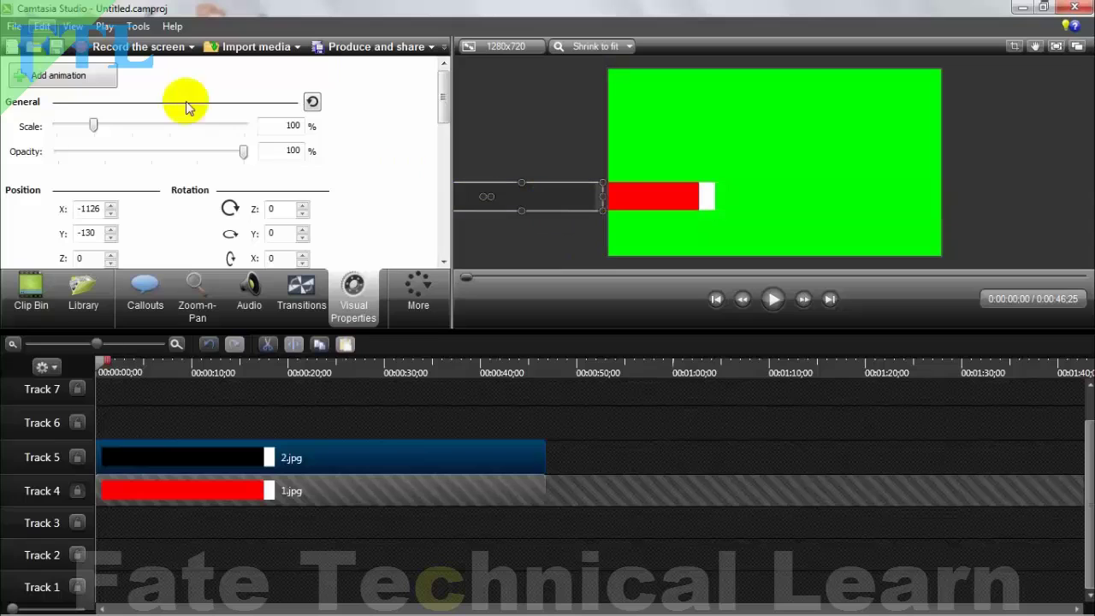
Add an animation at the start of 2.jpg and shift the black bar right beside the red bar, to about X -103, Y -130
left_click(94, 83)
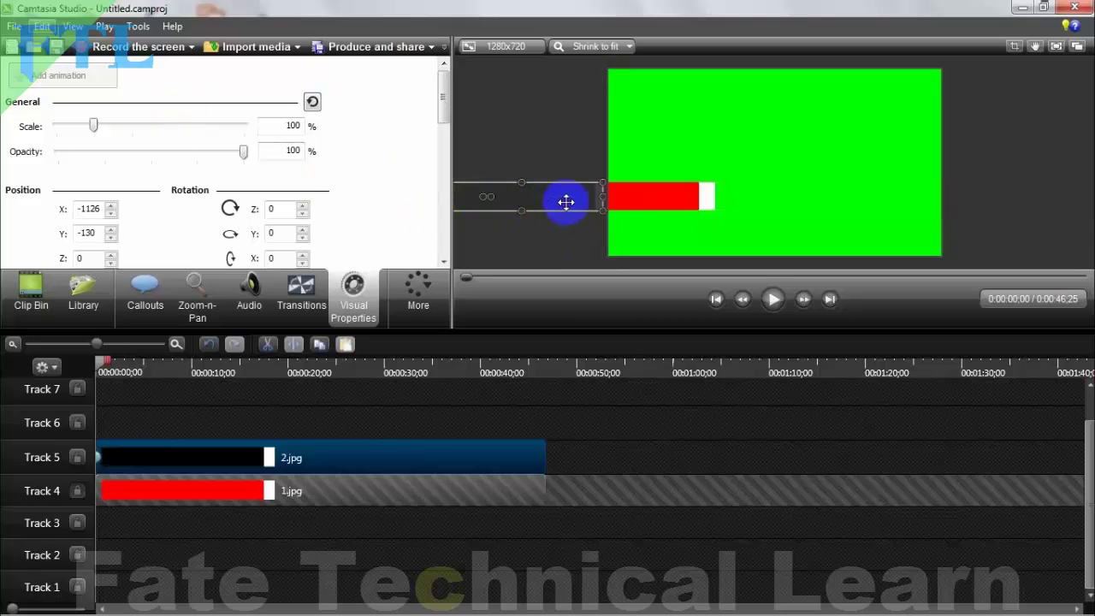
left_click_drag(566, 202, 567, 202)
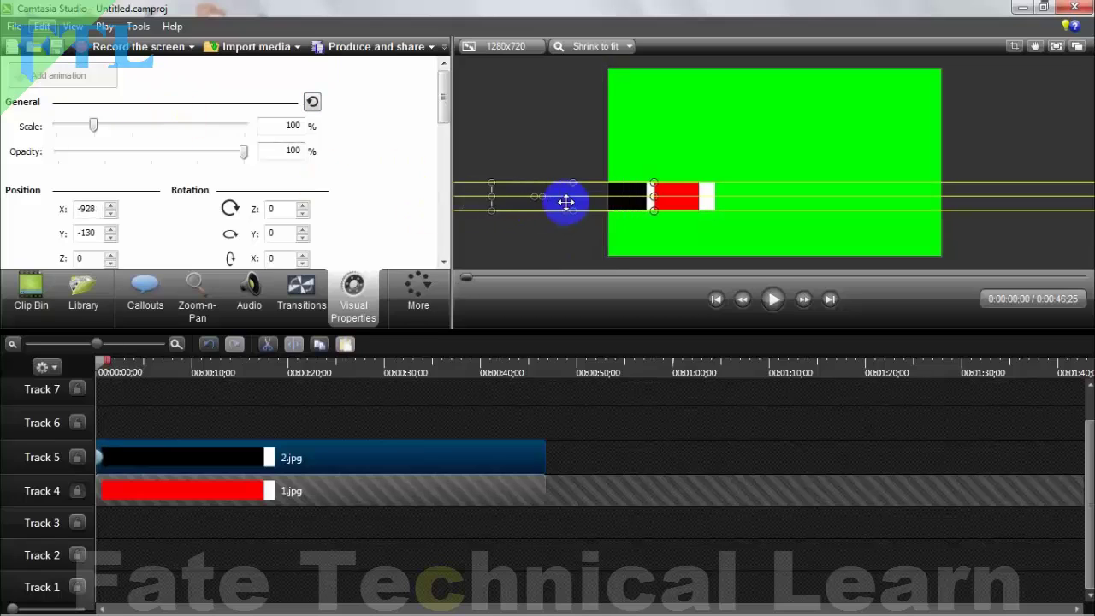
key("Right")
key("Right")
key("Right")
key("Right")
key("Right")
key("Right")
key("Right")
key("Right")
key("Right")
key("Right")
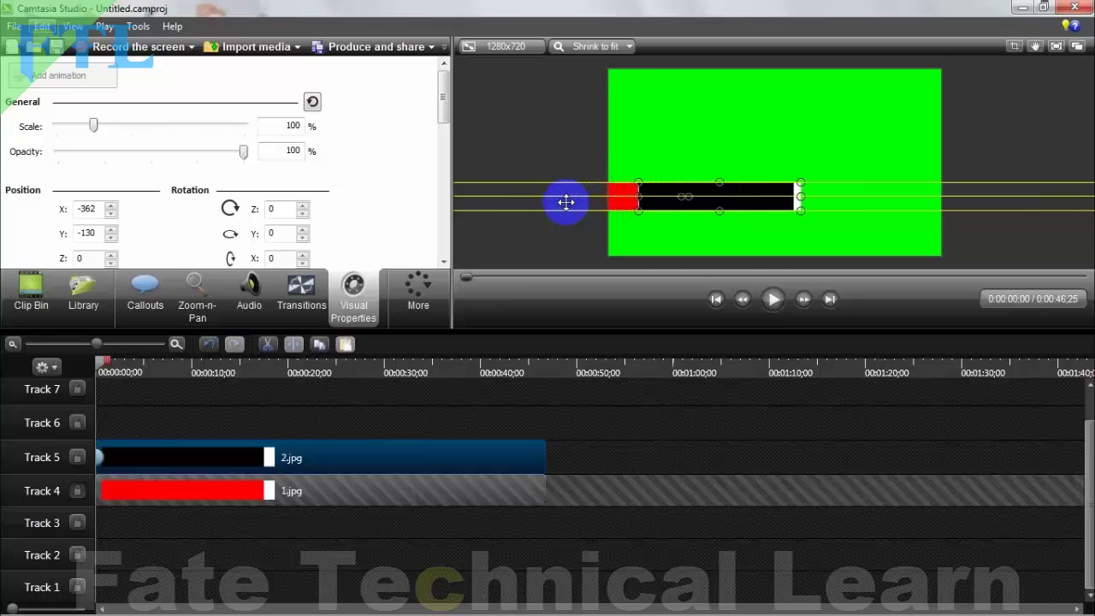
key("Right")
key("Right")
key("Right")
key("Right")
key("Right")
key("Right")
key("Right")
key("Right")
key("Right")
key("Right")
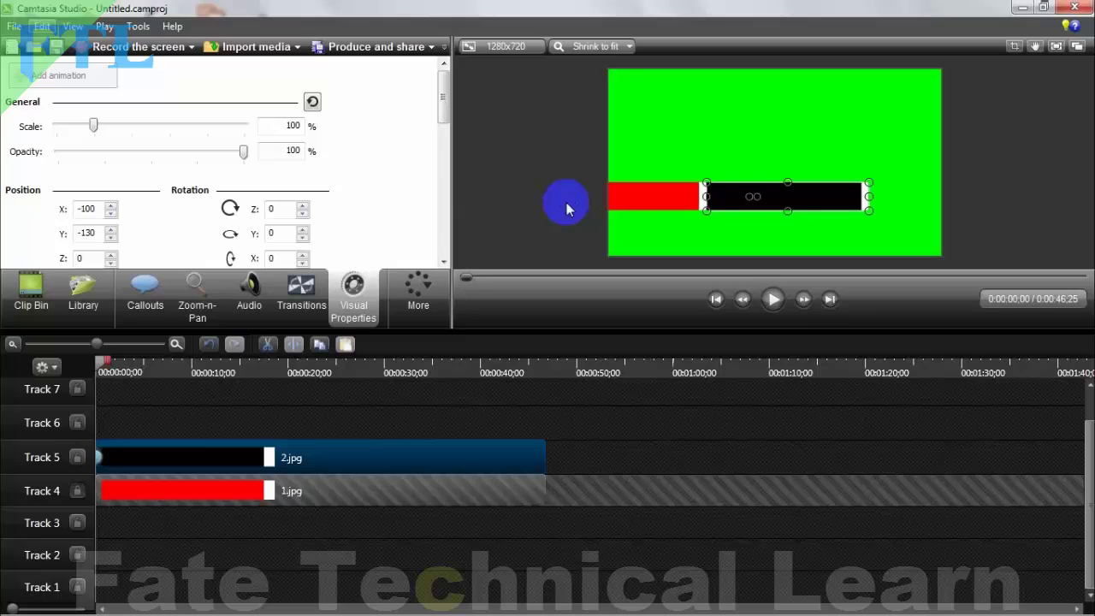
left_click(655, 431)
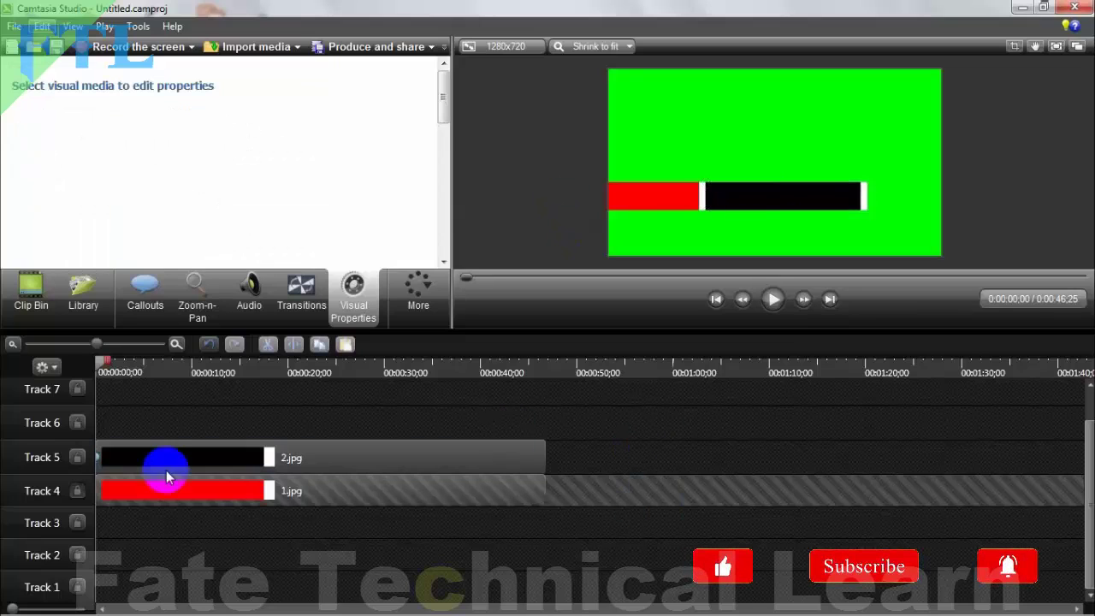
Stretch the 2.jpg animation to about 4.5 seconds and move the clip to Track 3, below 1.jpg
left_click(102, 465)
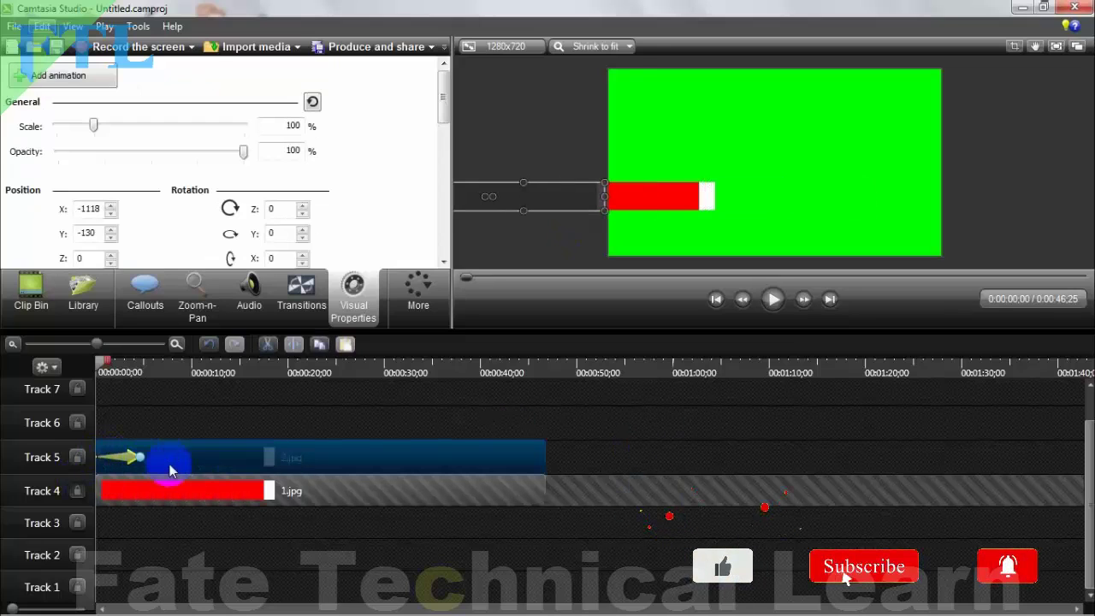
left_click_drag(169, 503, 167, 520)
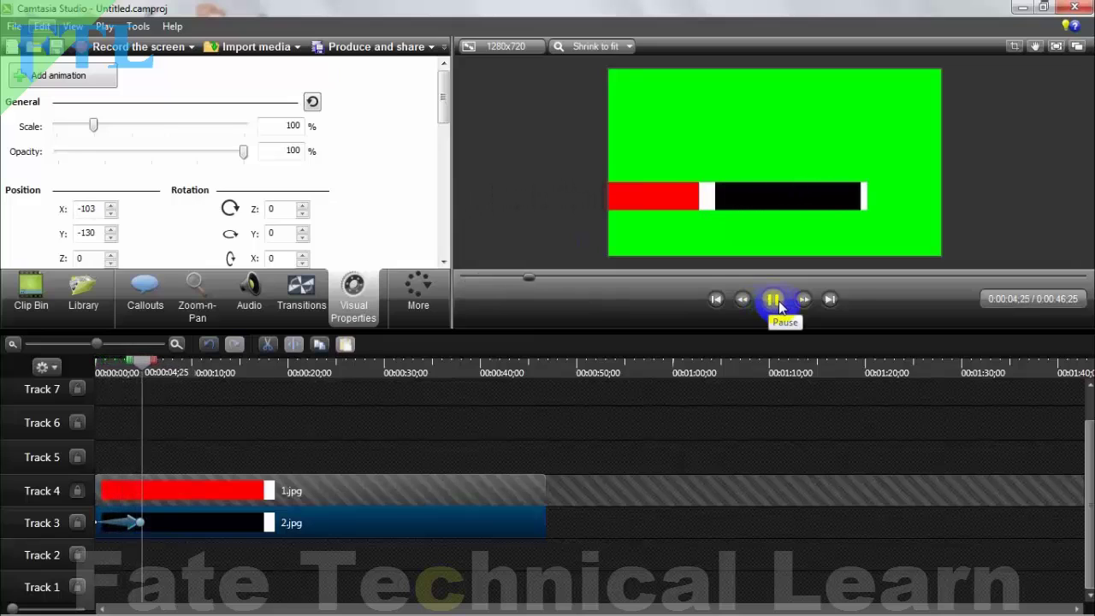
Stop the preview at 0:00:05;15, unlock Track 4, lock Track 3, and shift 1.jpg to start at the playhead
left_click(775, 301)
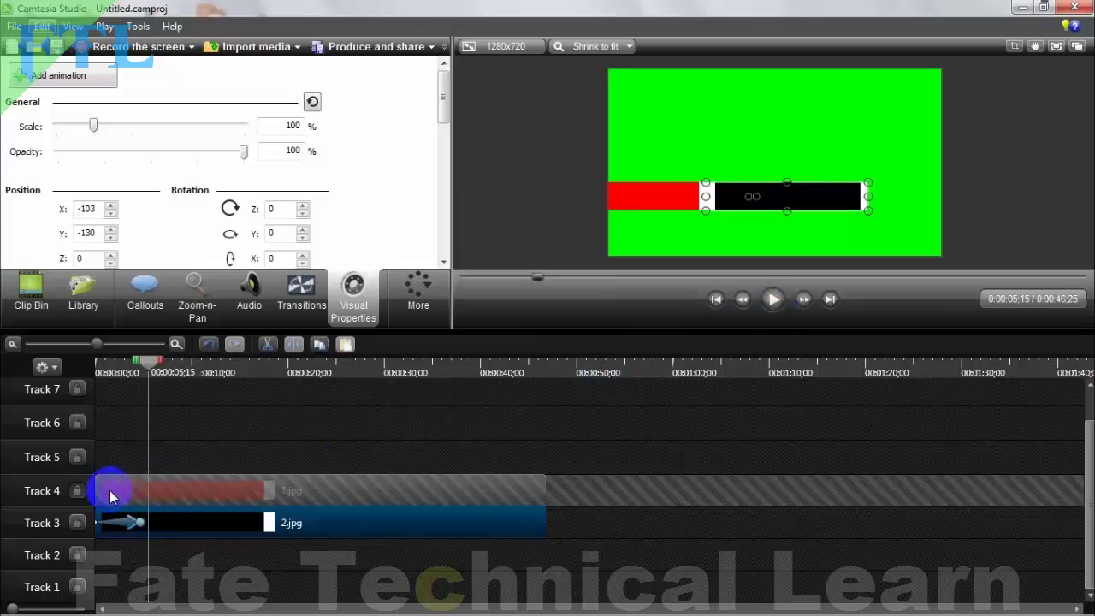
left_click(84, 501)
left_click_drag(108, 500, 250, 495)
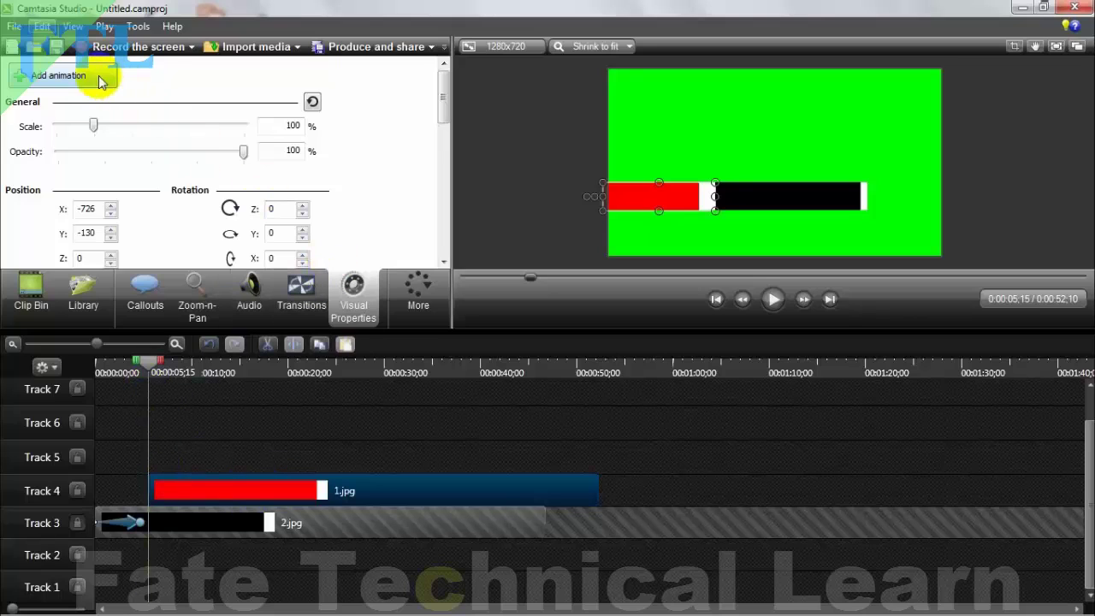
left_click(97, 75)
left_click(655, 206)
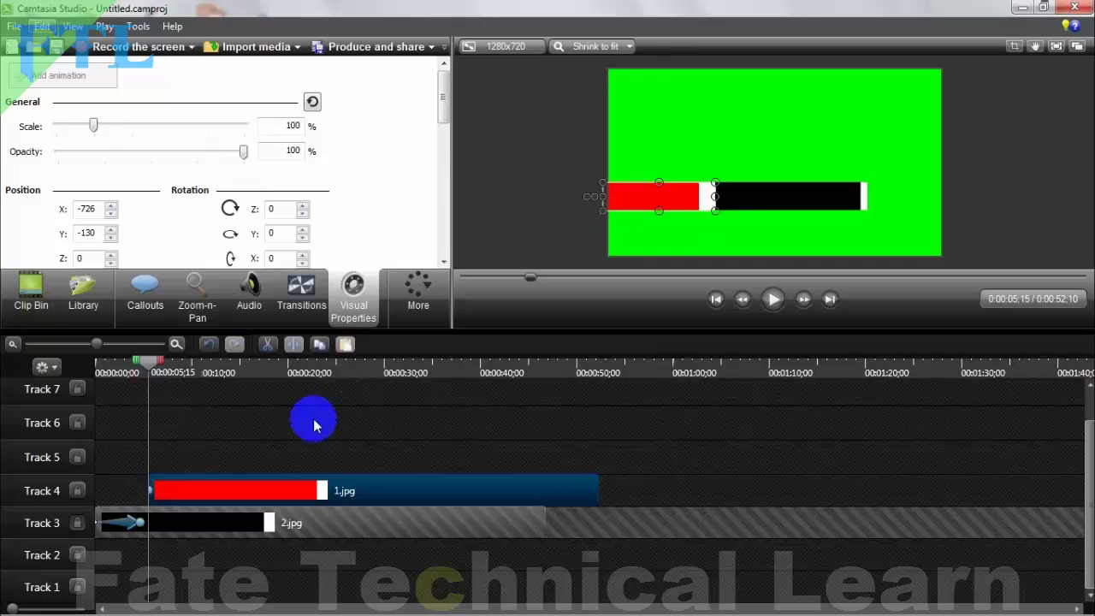
left_click_drag(155, 489, 226, 493)
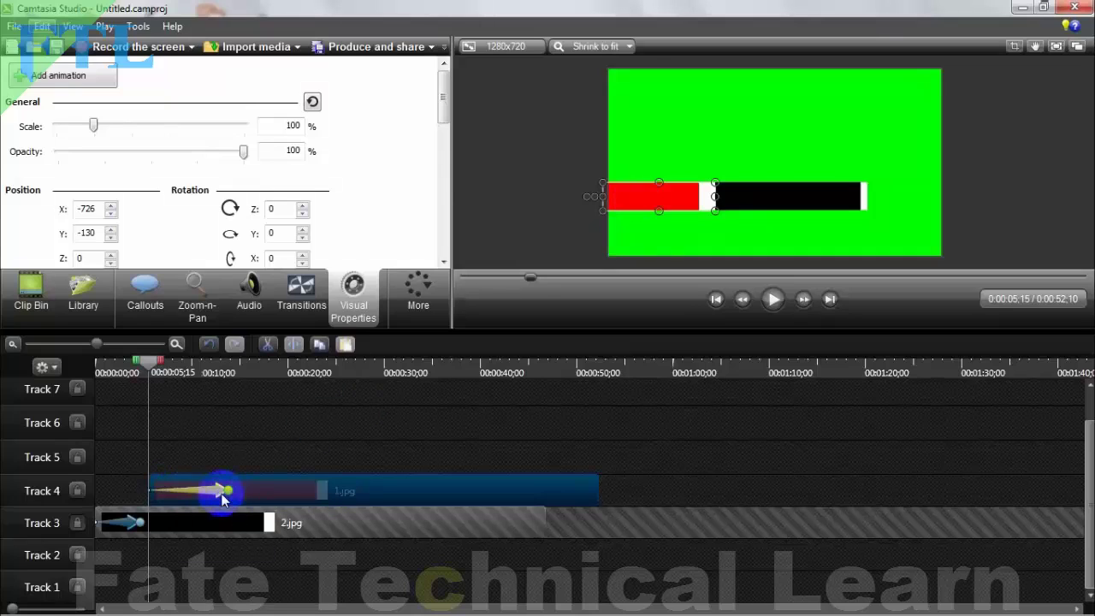
Add a starting animation to 1.jpg sliding the red bar from off-screen at about X -1193 to X -735, ending at 0:00:06;10
left_click(642, 196)
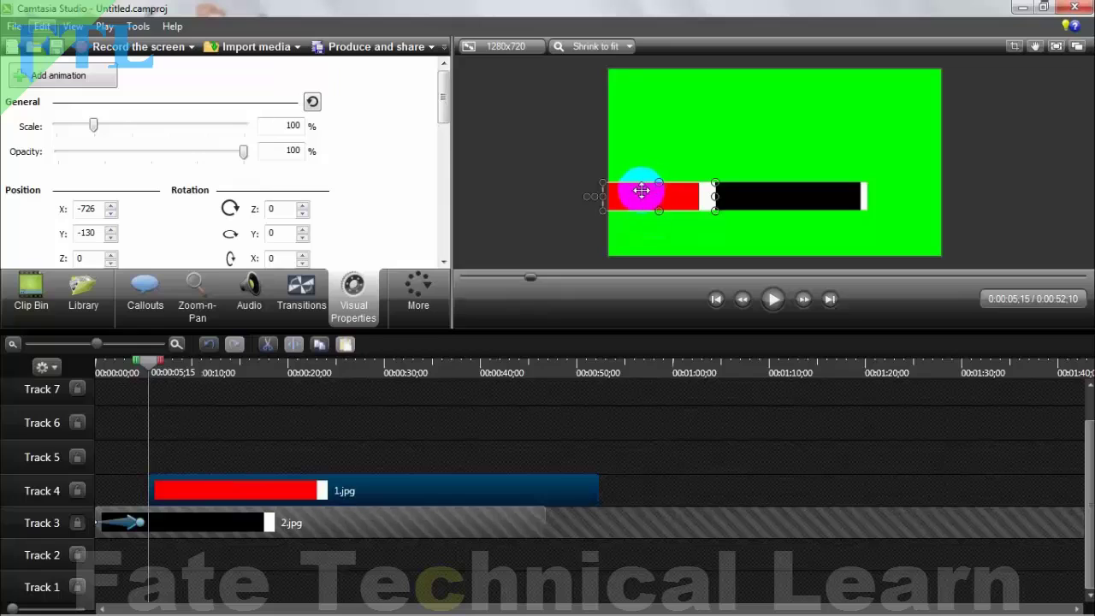
left_click_drag(641, 192, 578, 194)
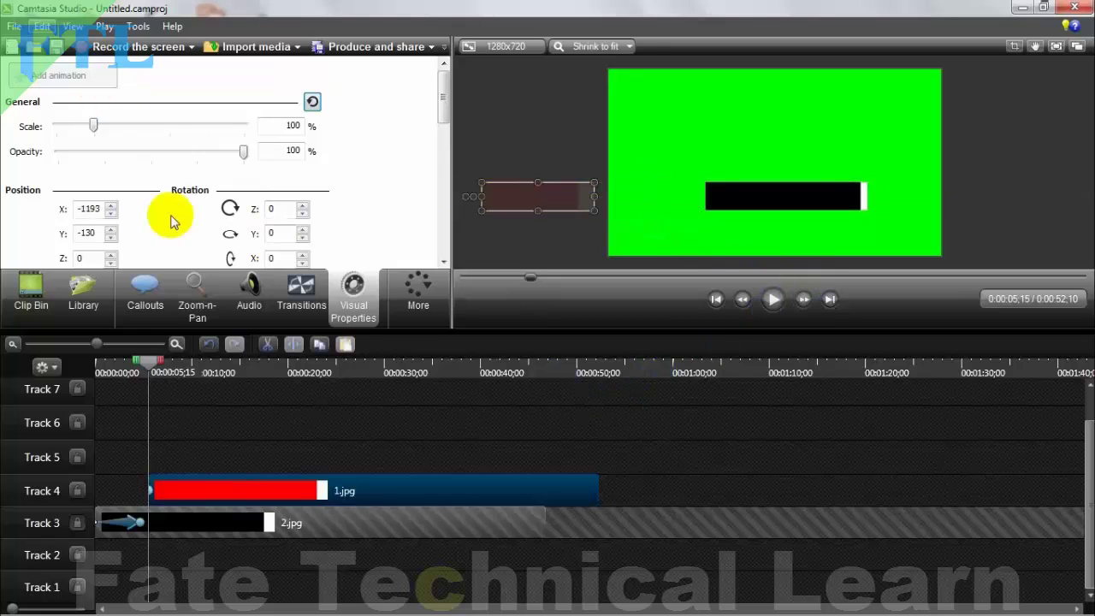
left_click(229, 490)
left_click_drag(518, 183, 542, 236)
mouse_move(550, 277)
left_mouse_down()
mouse_move(639, 277)
mouse_move(550, 278)
left_mouse_up()
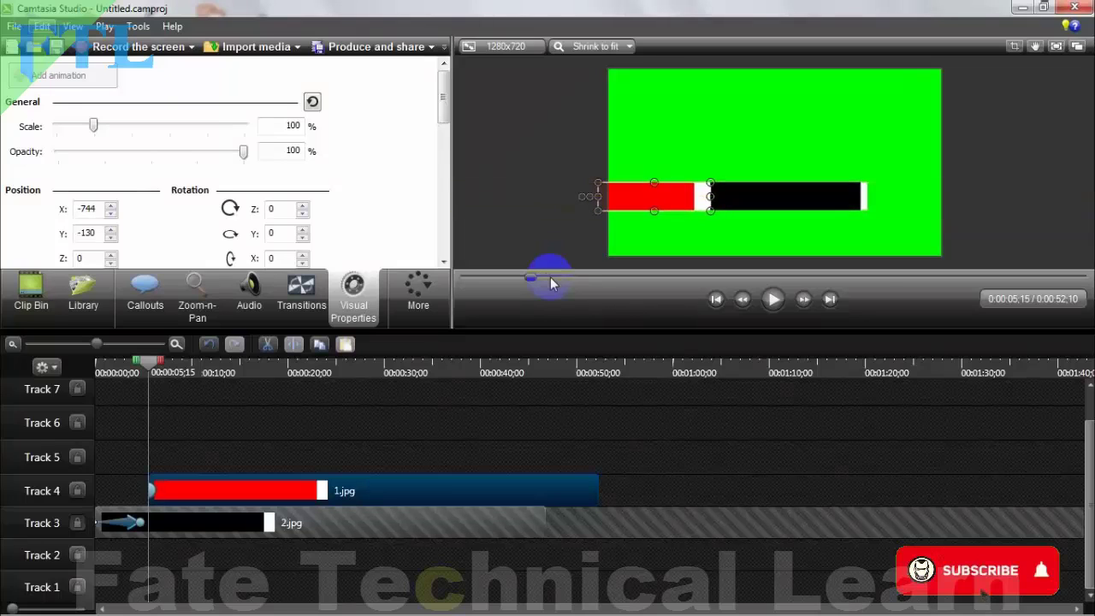
key("Right")
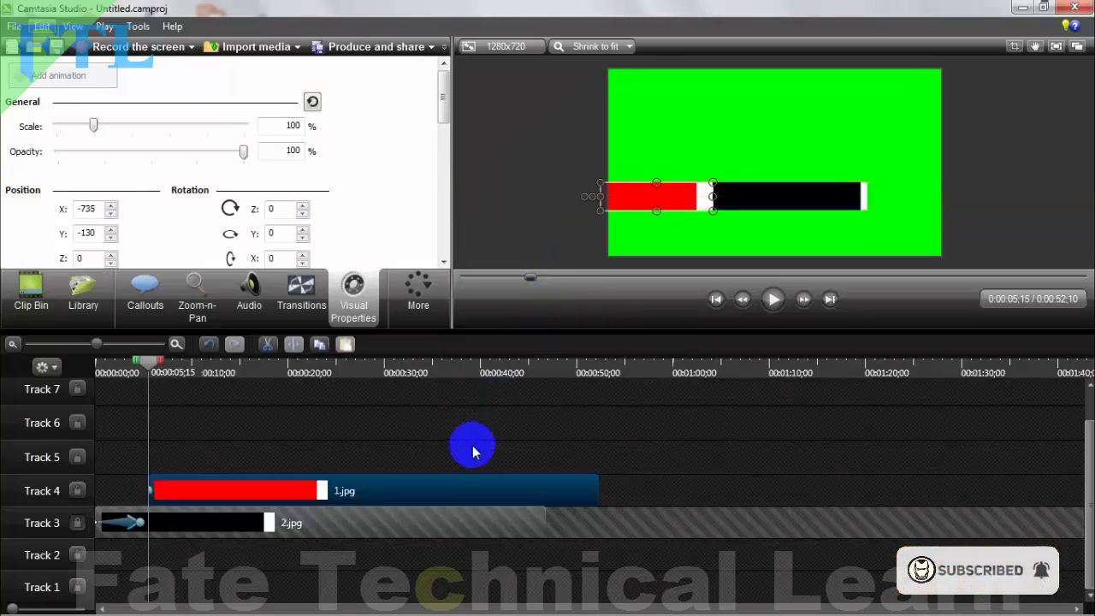
left_click_drag(149, 491, 159, 491)
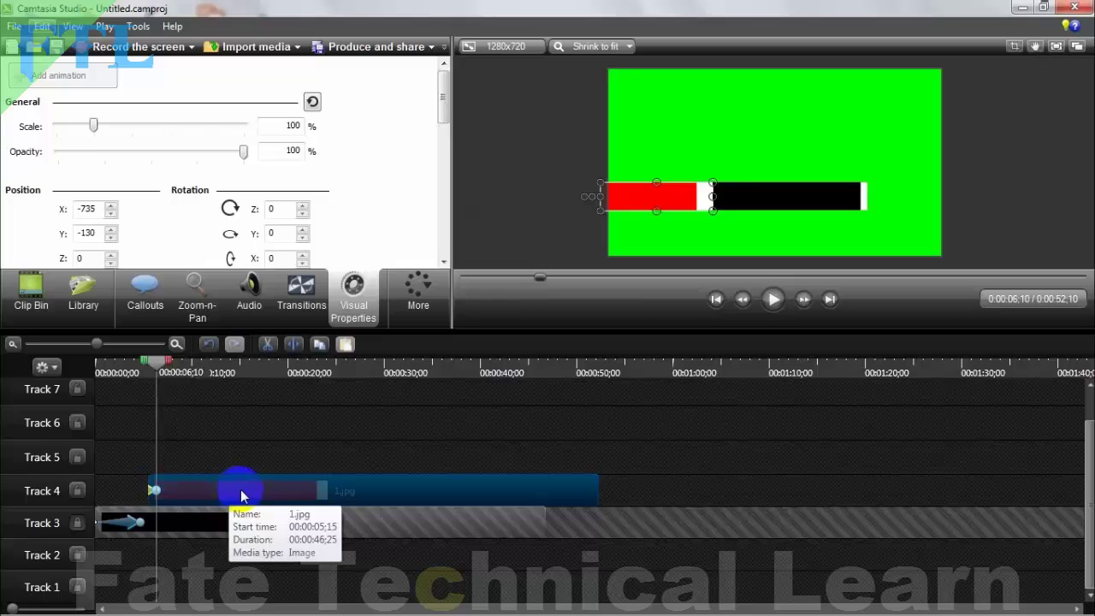
Move 1.jpg to the timeline start, lock Track 4, unlock Track 3, and shift 2.jpg to start at about 1 second
left_click_drag(236, 486, 97, 502)
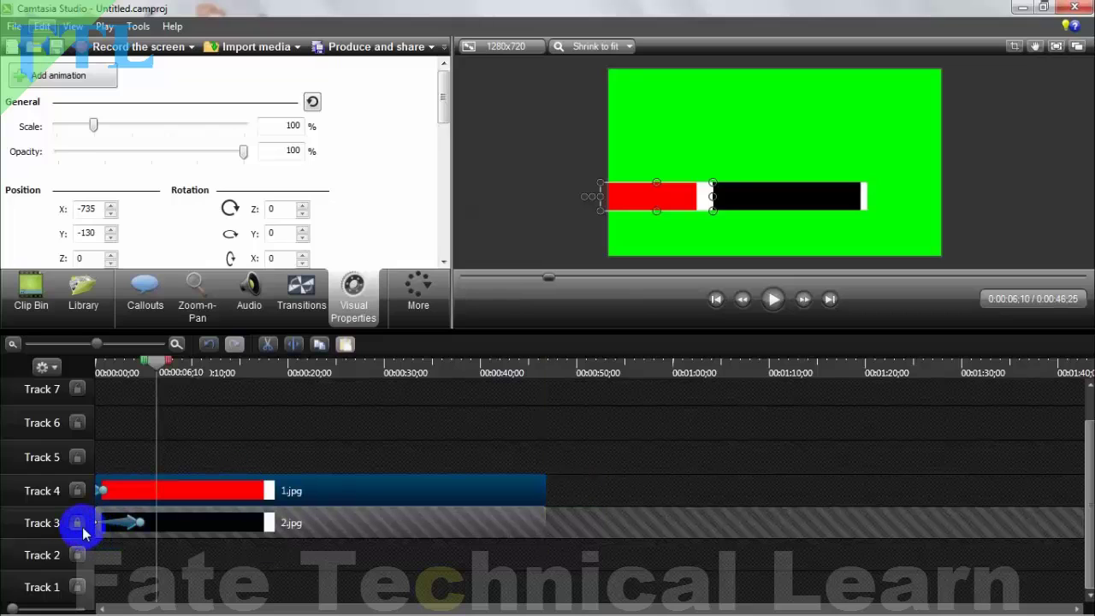
left_click(79, 493)
left_click_drag(262, 520, 269, 495)
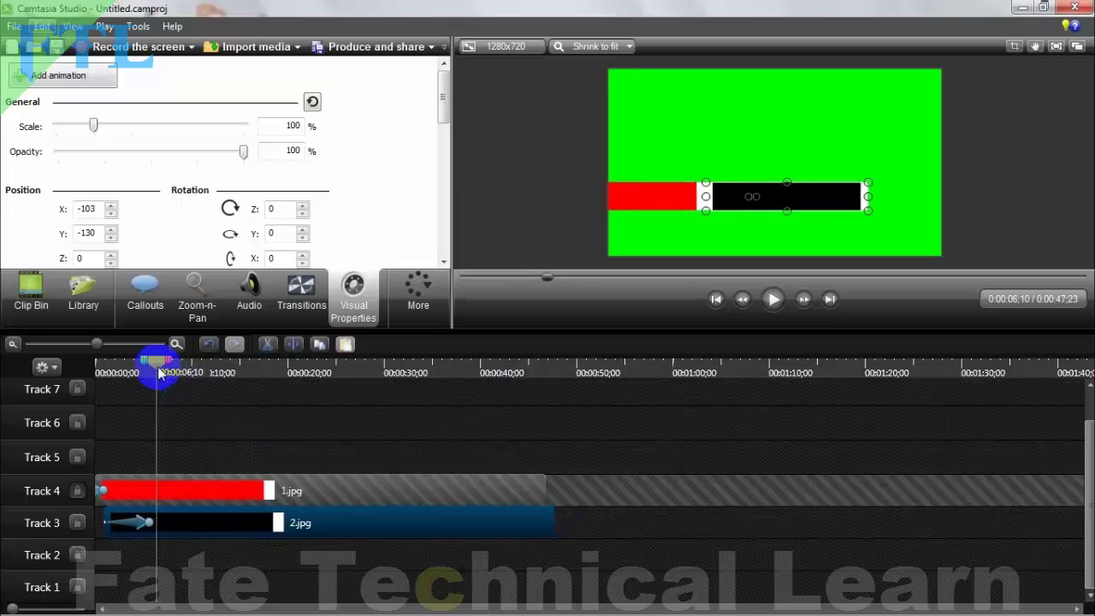
Preview the bar animations from the start of the timeline
left_click_drag(157, 368, 98, 368)
left_click(199, 414)
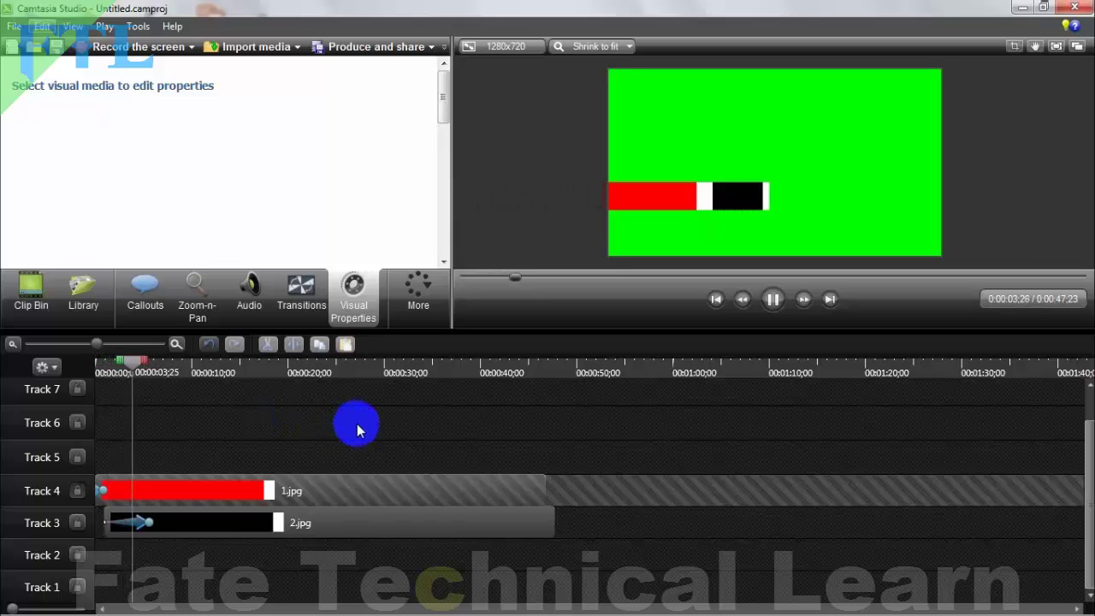
key("space")
Shorten the 2.jpg animation to end at about 4 seconds, and preview it from the start up to 0:00:04;17
left_click_drag(146, 526, 123, 521)
left_click_drag(141, 363, 80, 367)
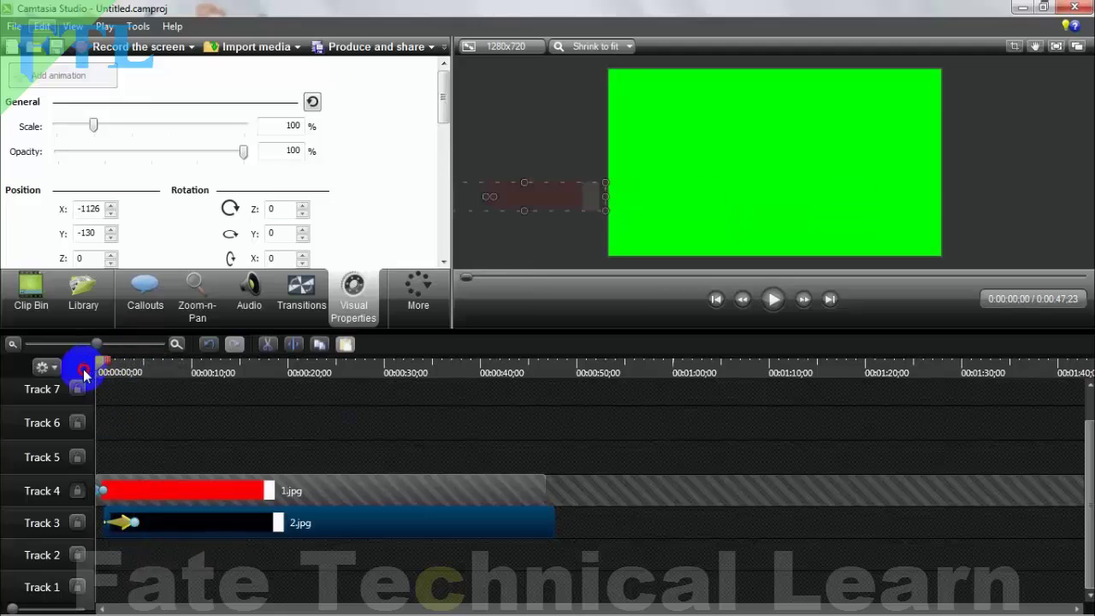
key("space")
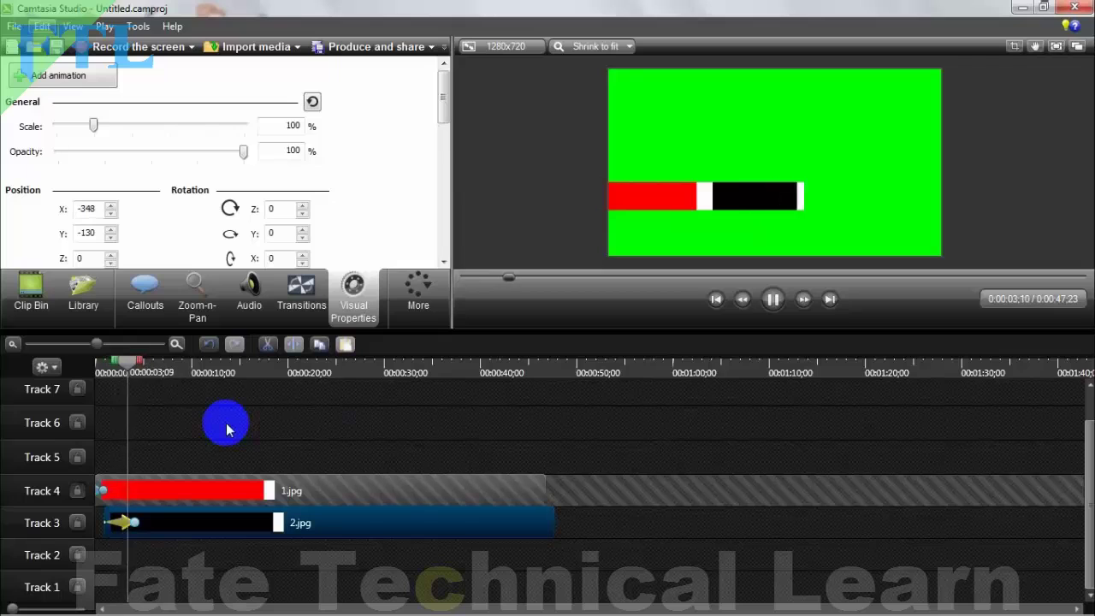
key("space")
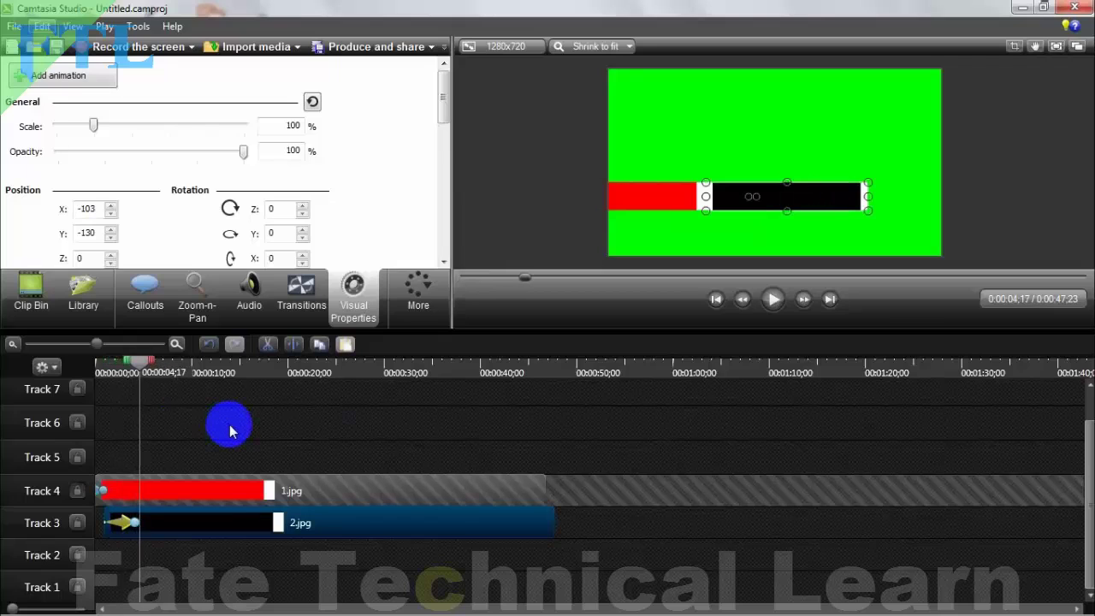
Adjust the crop to slightly widen the black bar's white end and narrow the red bar's, leaving Tracks 3 and 4 locked
left_click(868, 202)
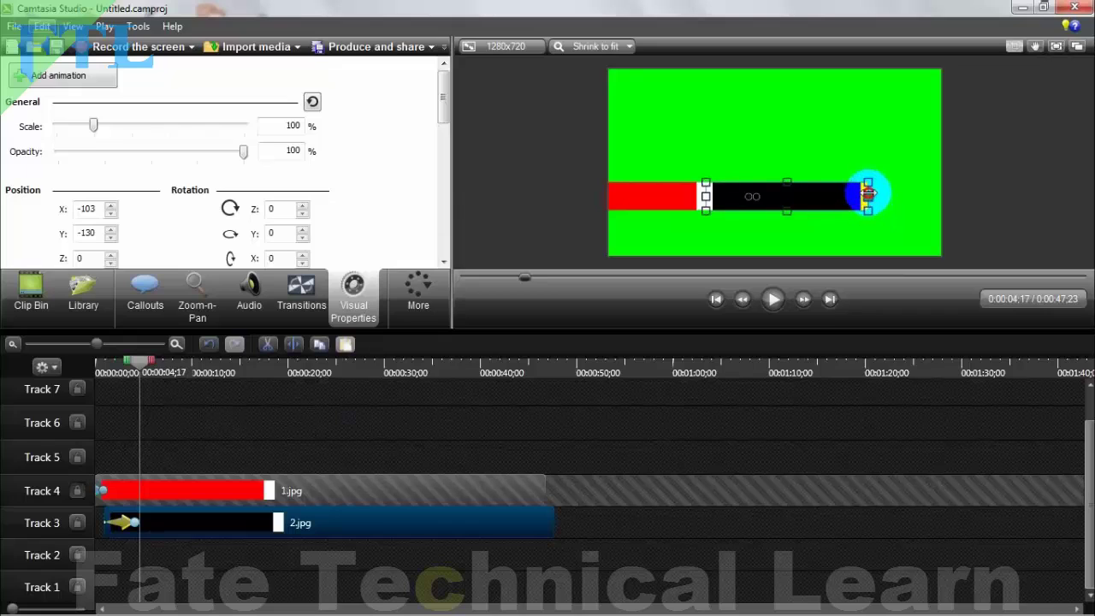
left_click(627, 434)
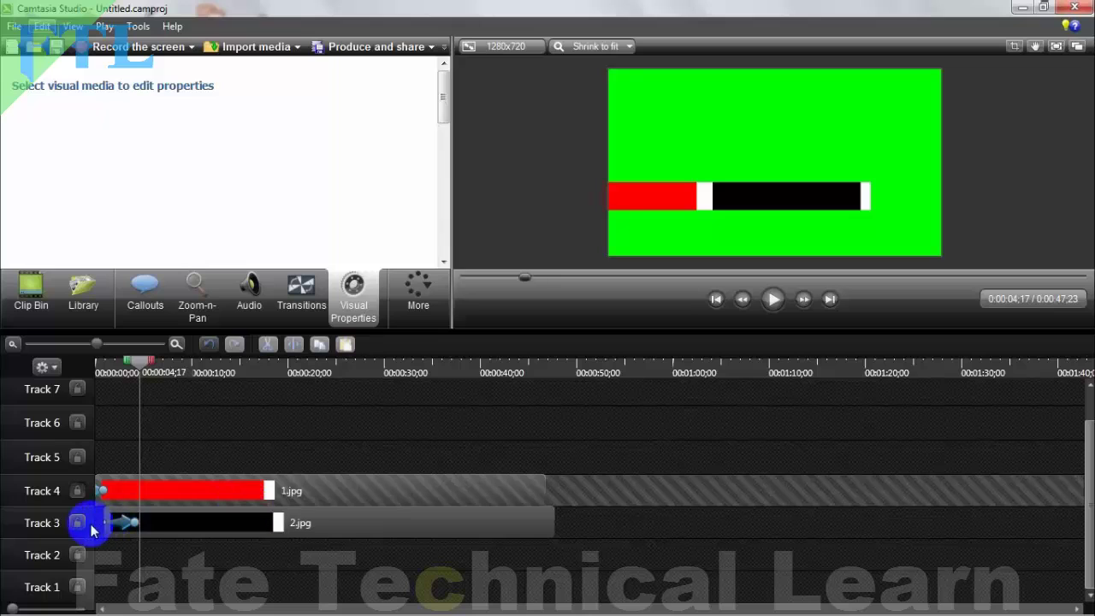
left_click(196, 495)
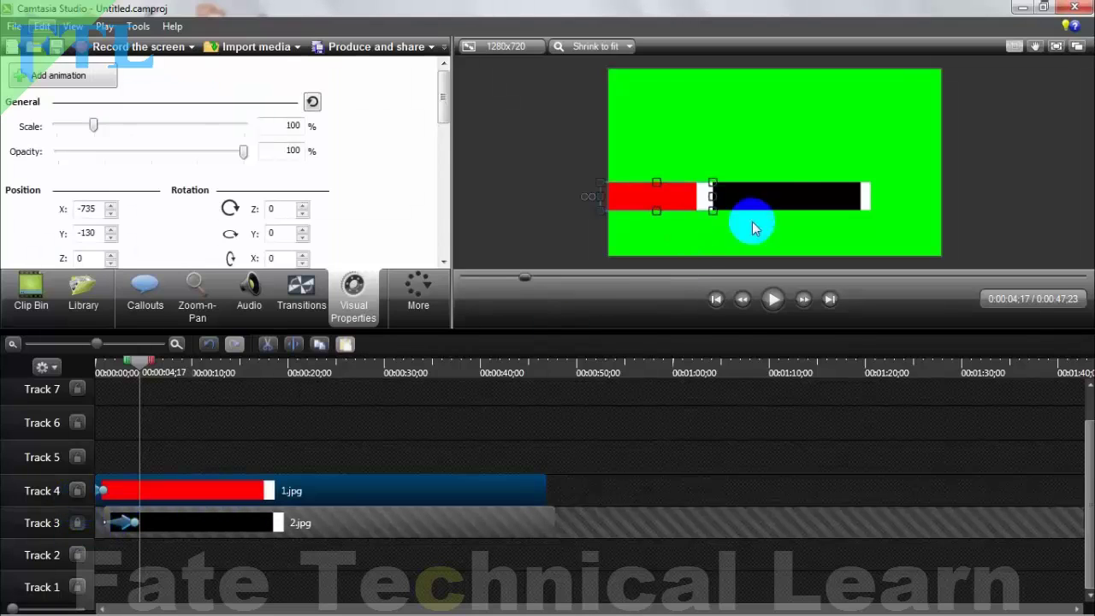
left_click_drag(713, 196, 708, 196)
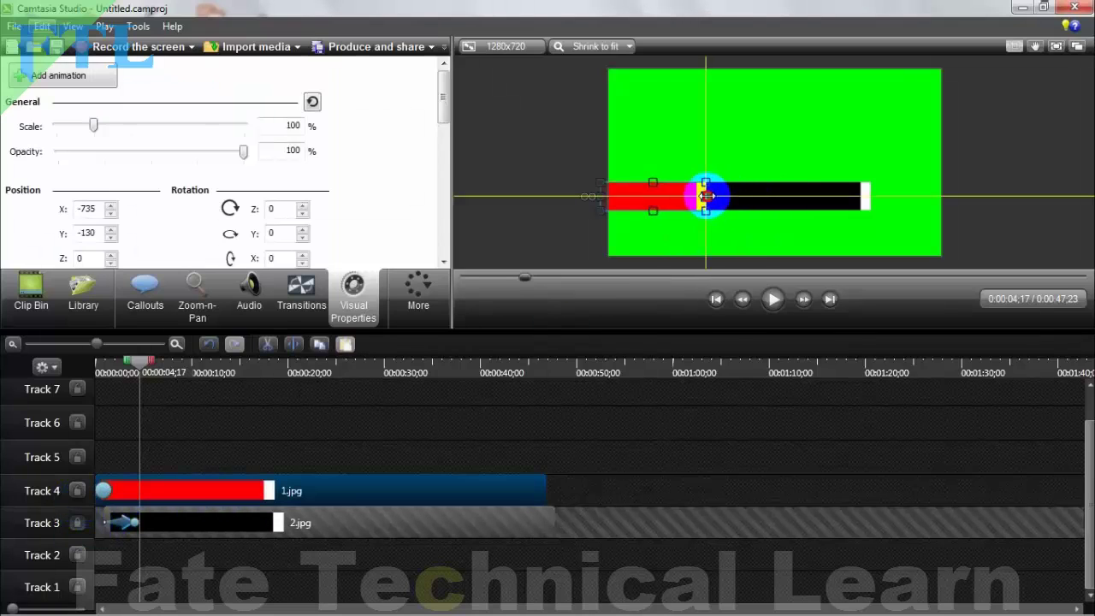
left_click(550, 429)
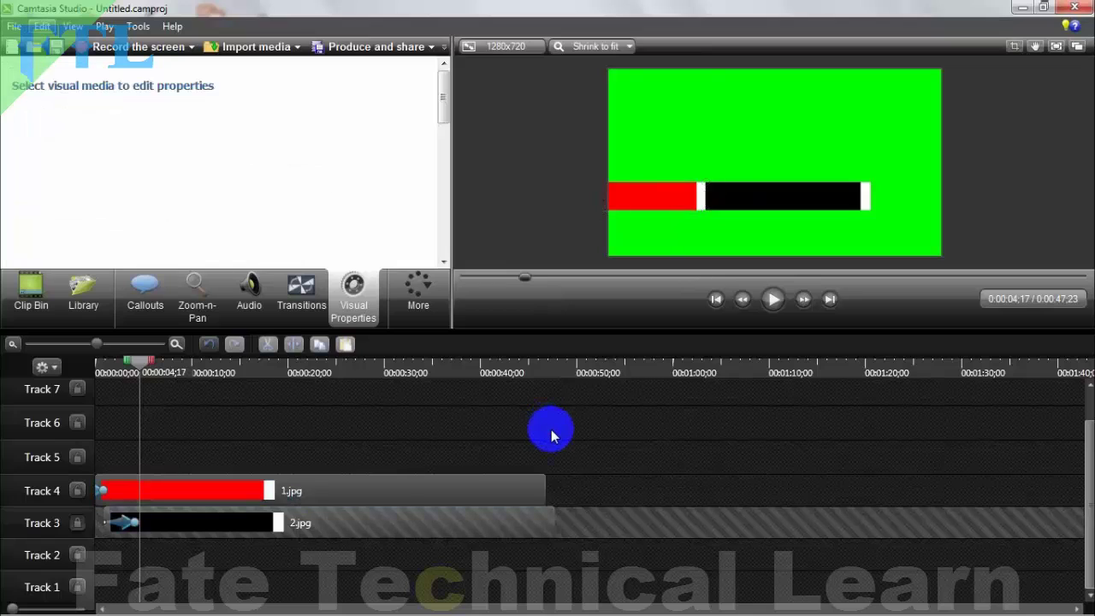
left_click(77, 492)
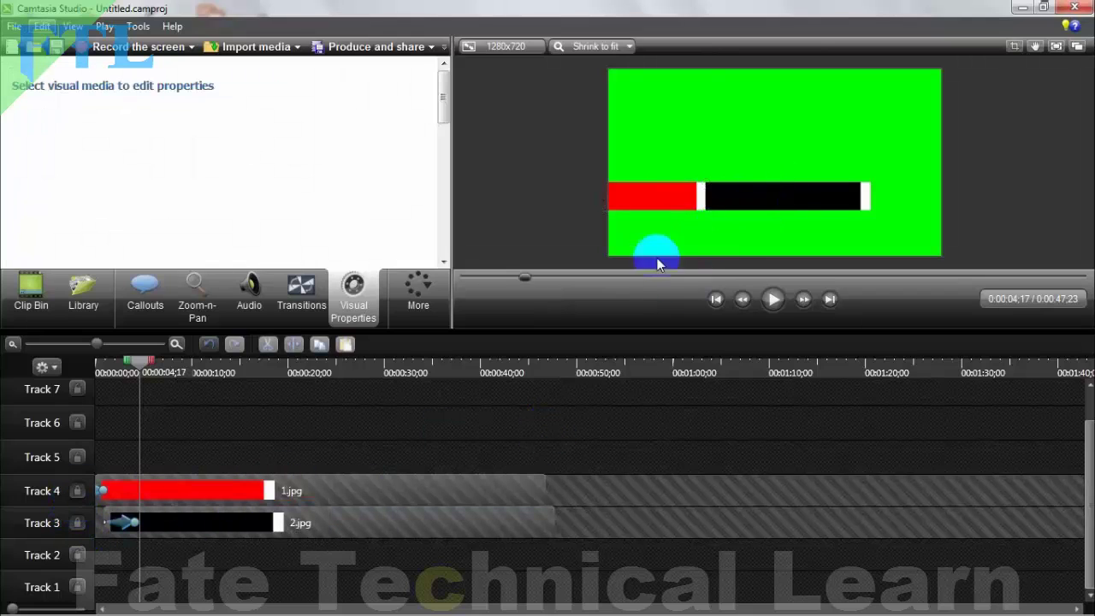
left_click(76, 491)
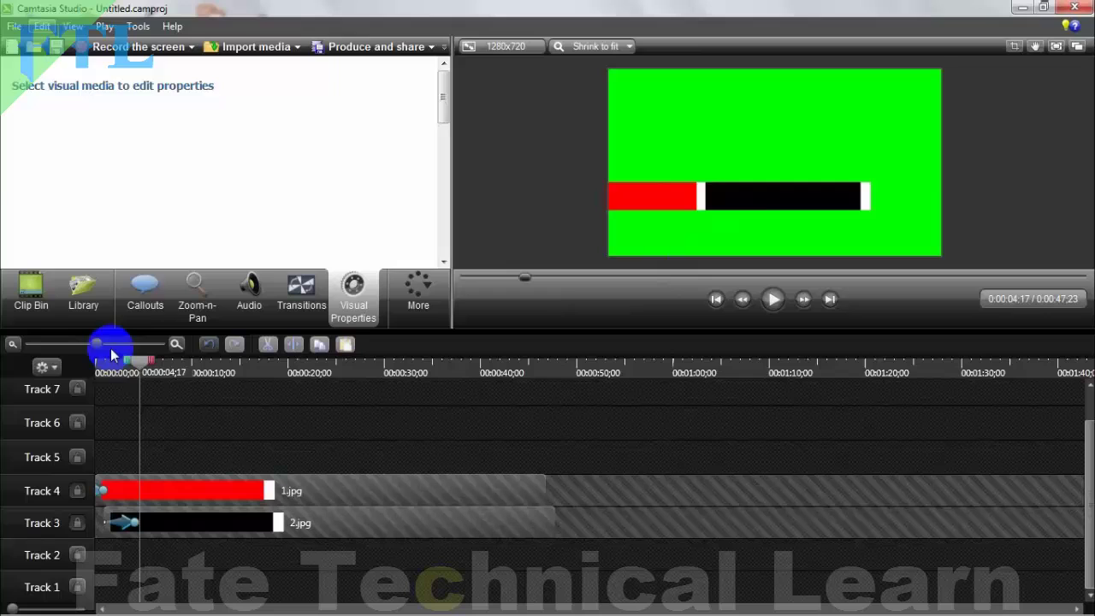
Add a text callout on Track 5 at the playhead and set its fade in and fade out to 0.00 seconds
left_click(148, 312)
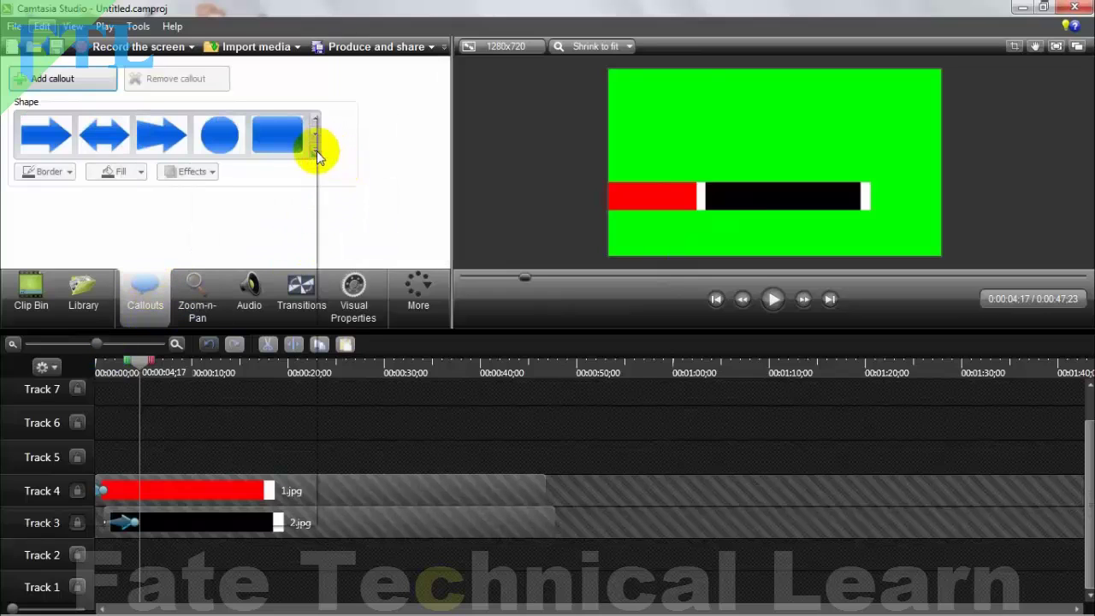
left_click(316, 154)
left_click_drag(214, 455, 145, 462)
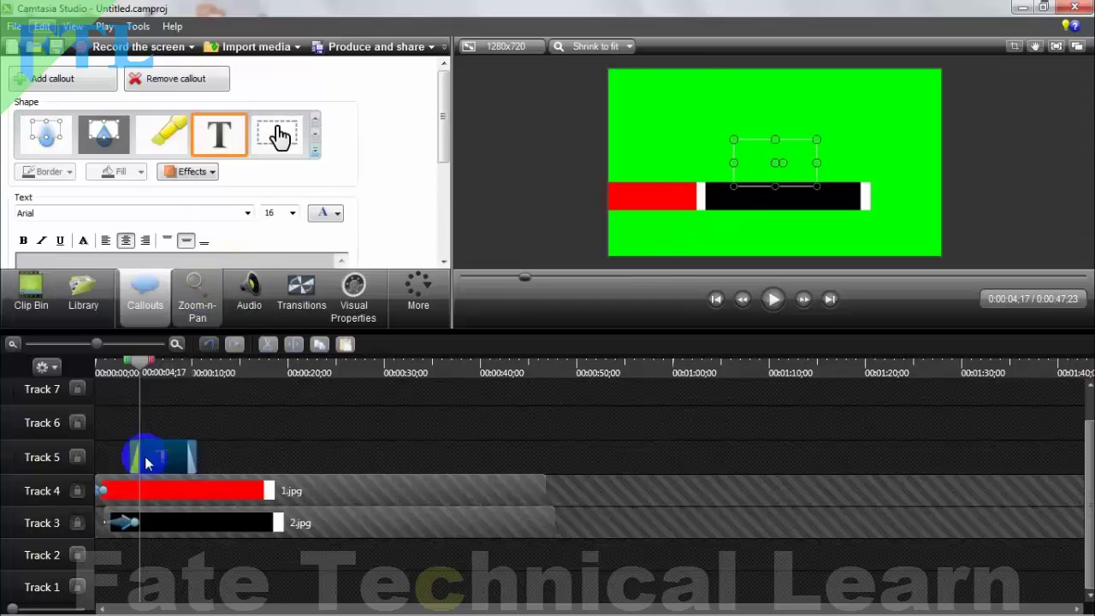
left_click_drag(440, 123, 436, 215)
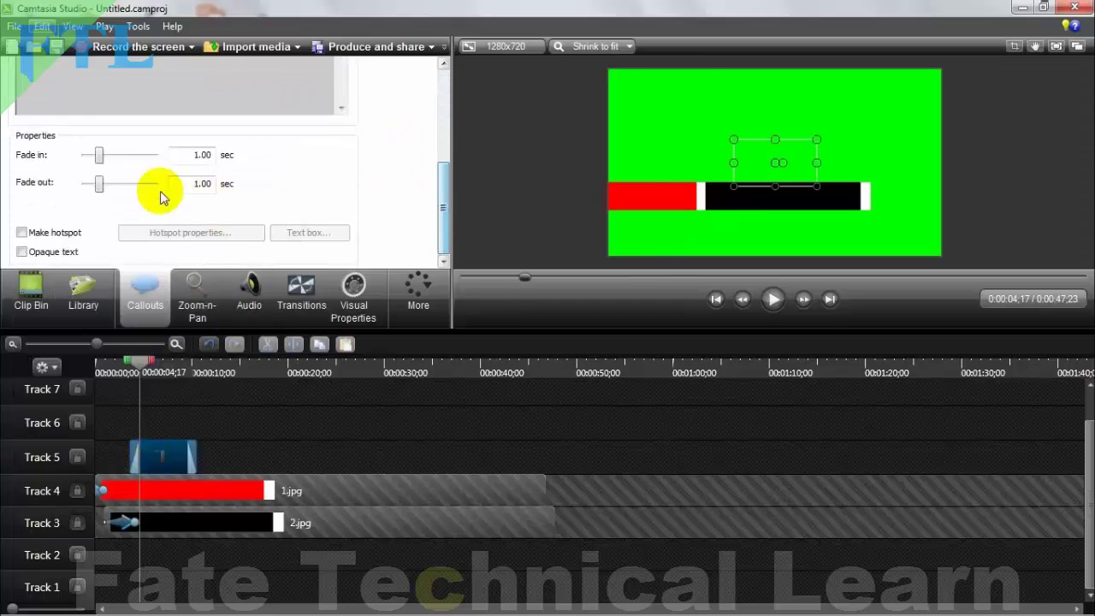
left_click_drag(99, 183, 54, 164)
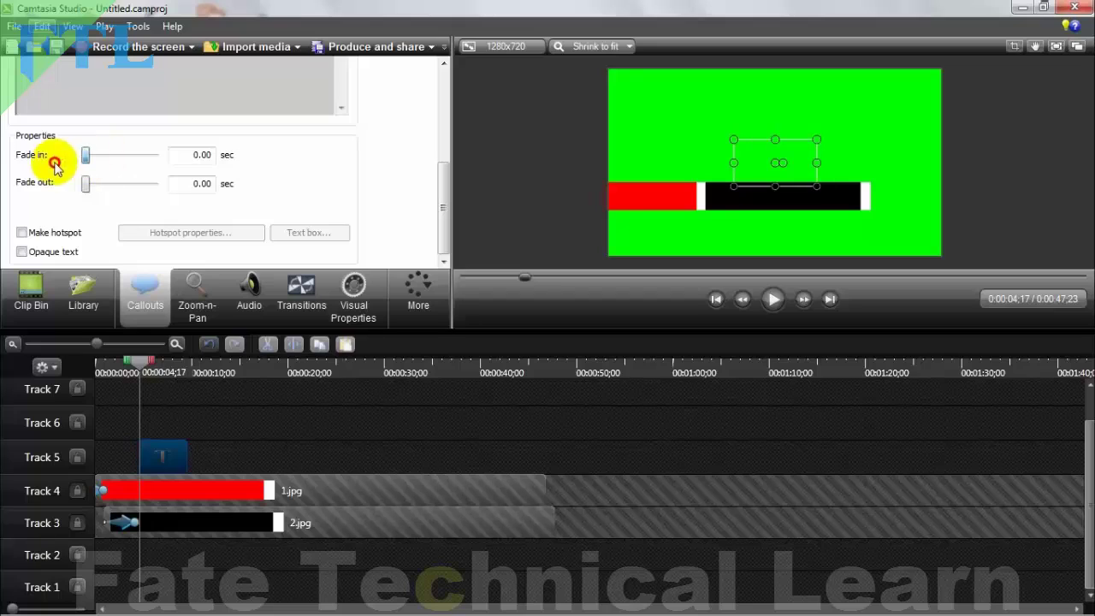
Enter "Fate Technical Learn" as the callout text
left_click_drag(449, 205, 362, 166)
left_click(206, 153)
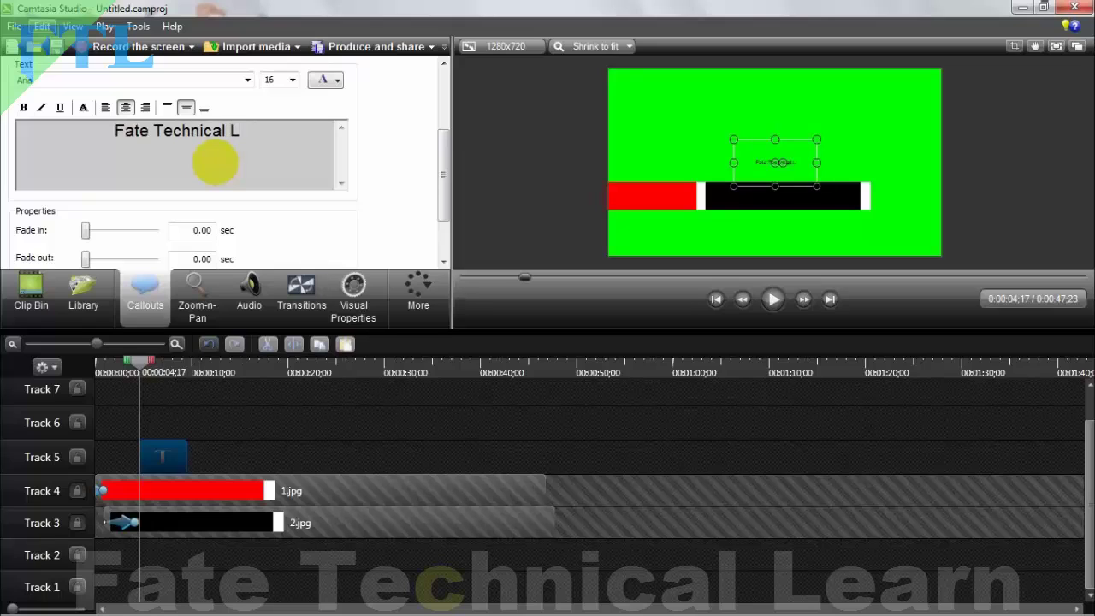
type("earn")
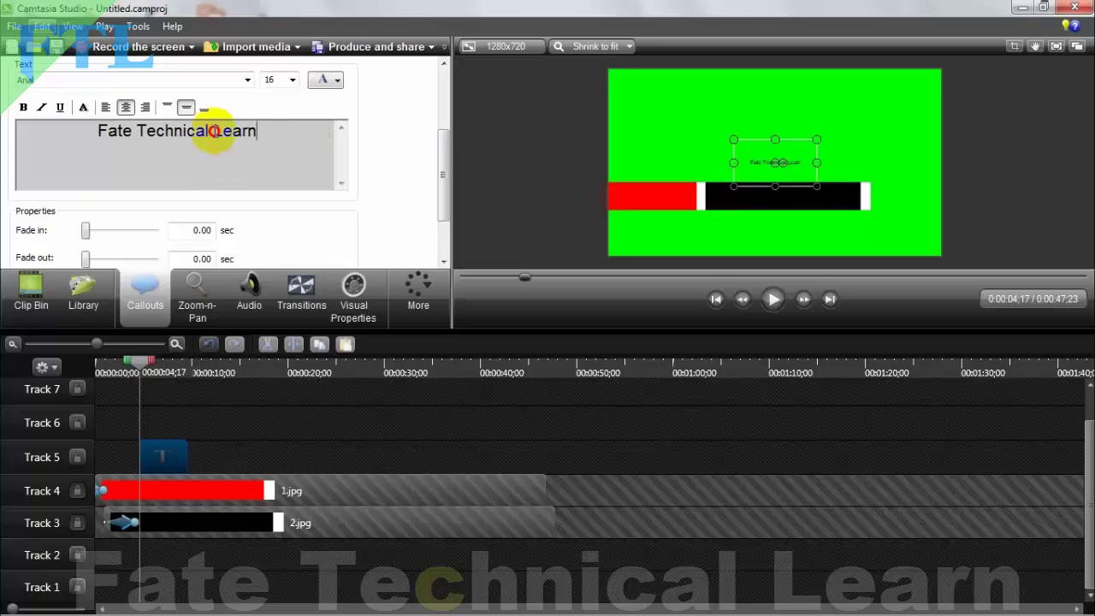
Format the callout text as white at size 48, and widen and position its box over the black bar on one line
triple_click(214, 130)
left_click(326, 79)
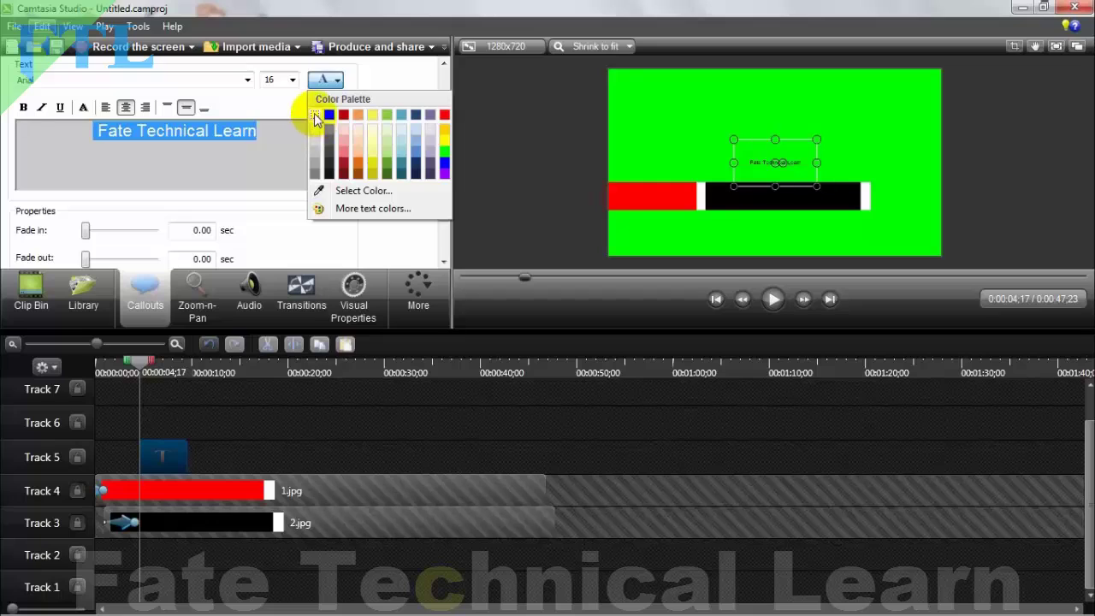
left_click(316, 116)
left_click(291, 79)
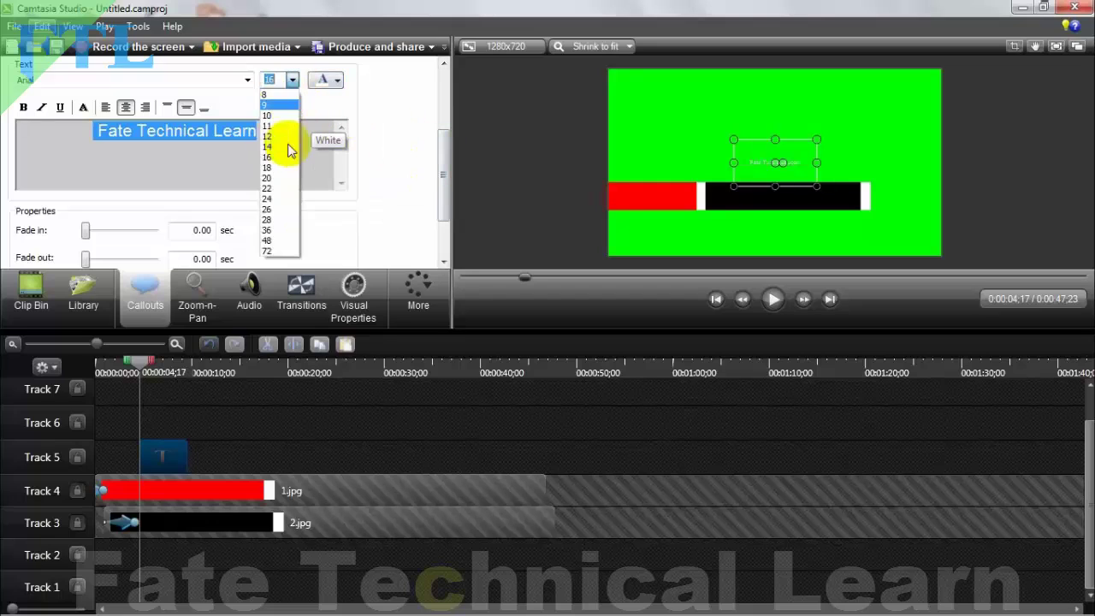
left_click(274, 243)
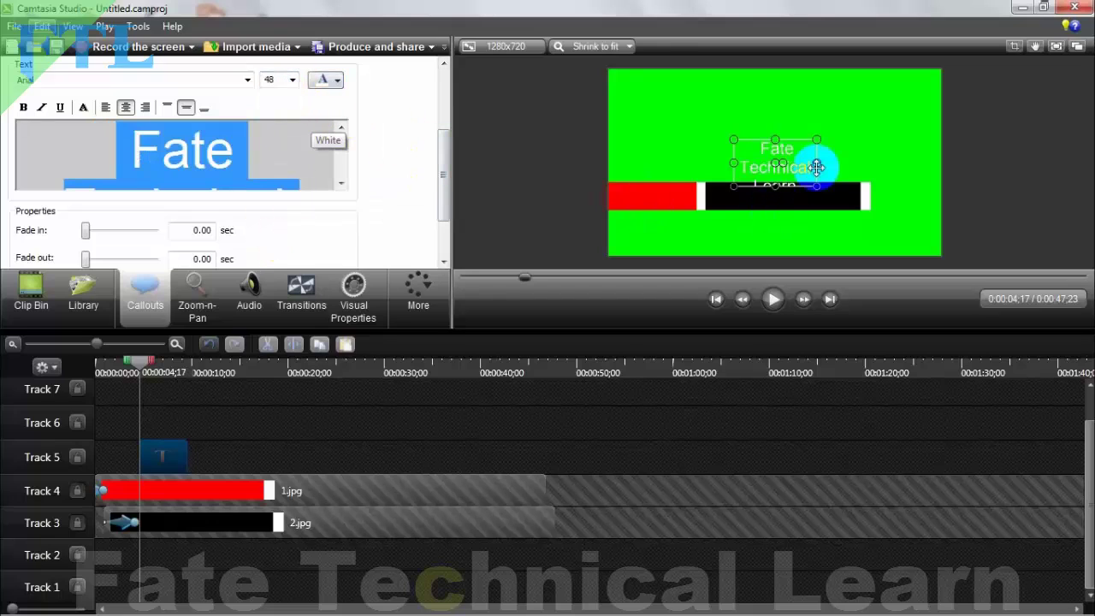
left_click_drag(817, 162, 857, 197)
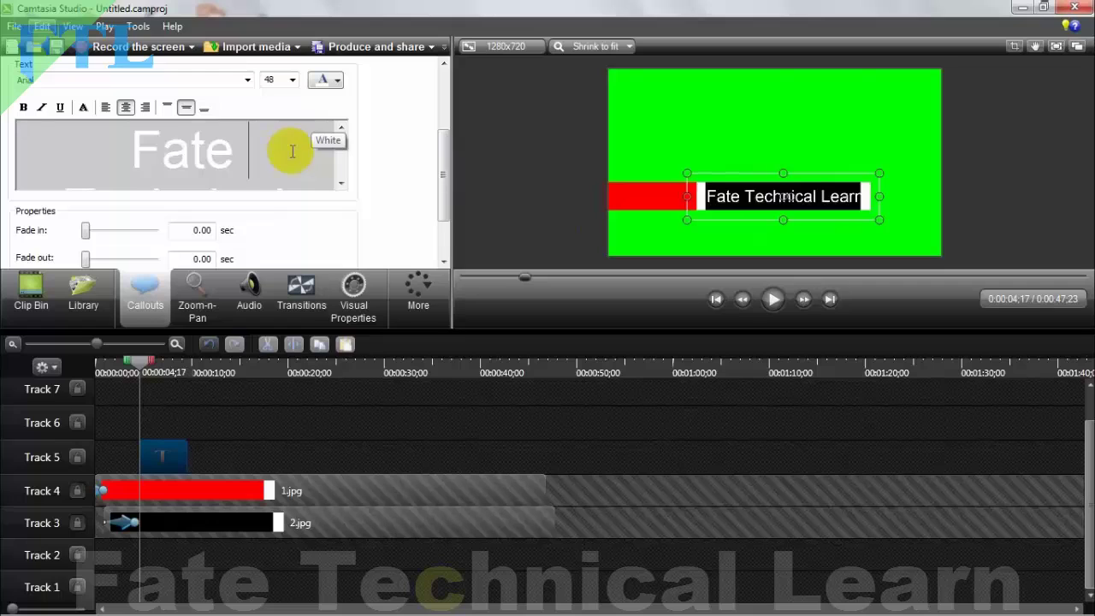
Set the size of the whole callout text to 40
key("ctrl+a")
left_click(286, 79)
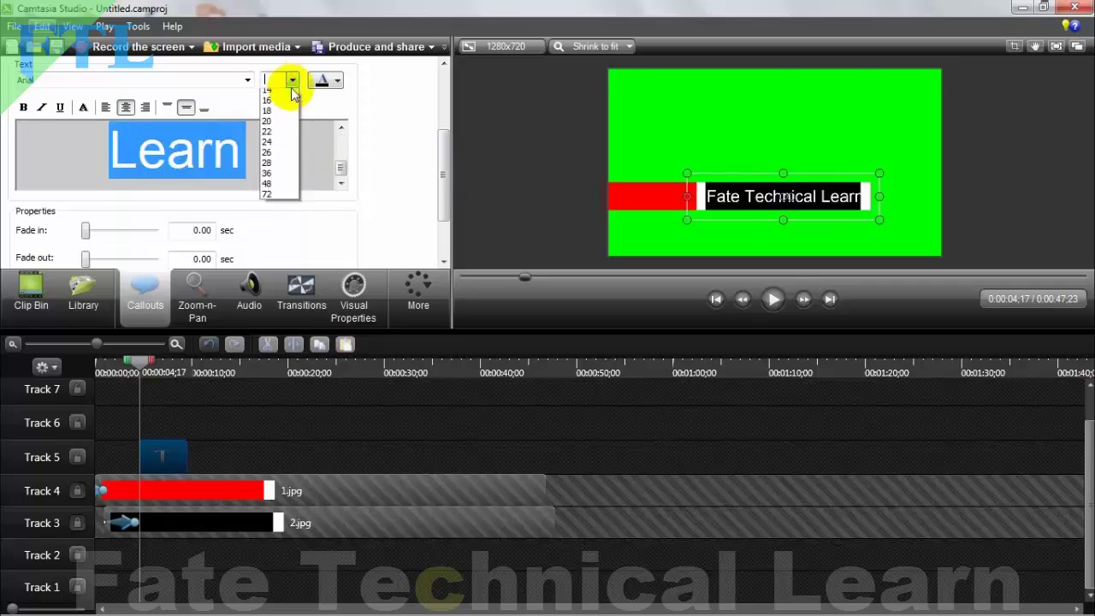
left_click(270, 79)
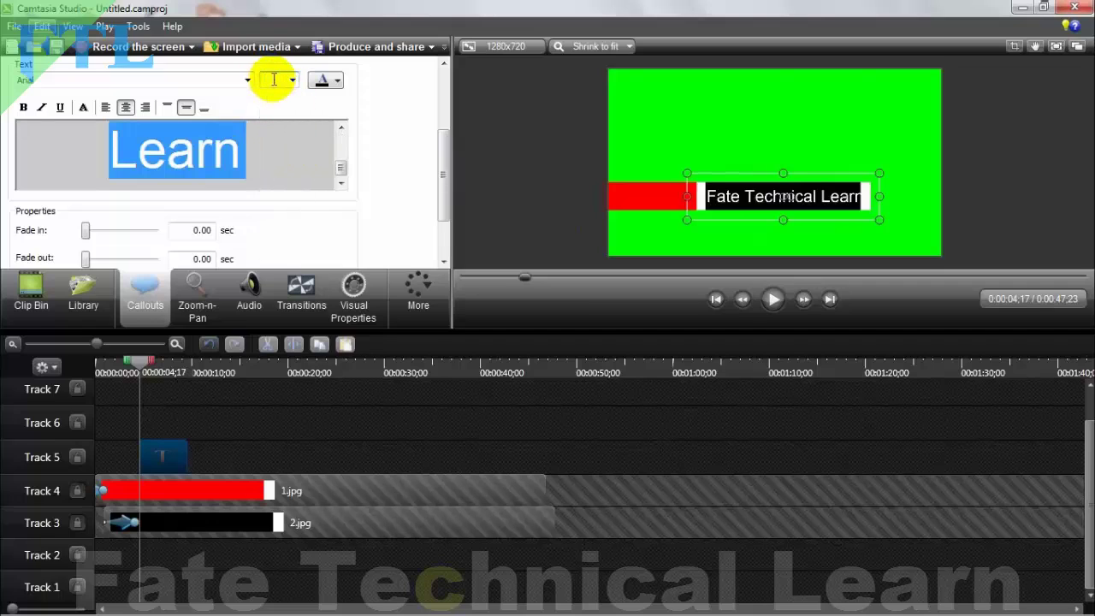
type("40")
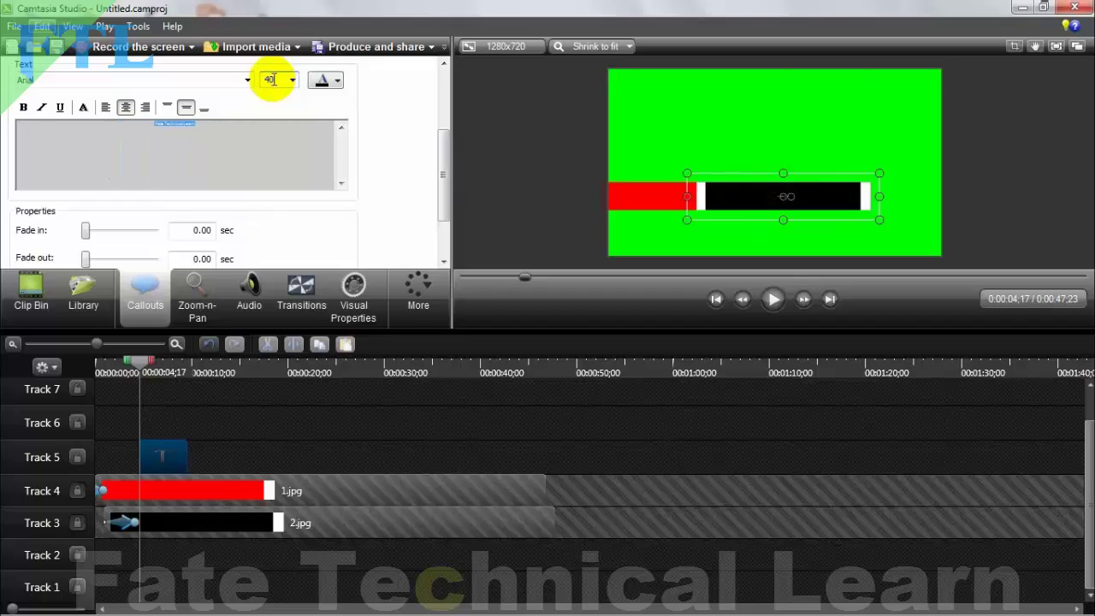
key("Return")
Center the callout on the black bar and set its text size to 45
left_click_drag(710, 203, 718, 196)
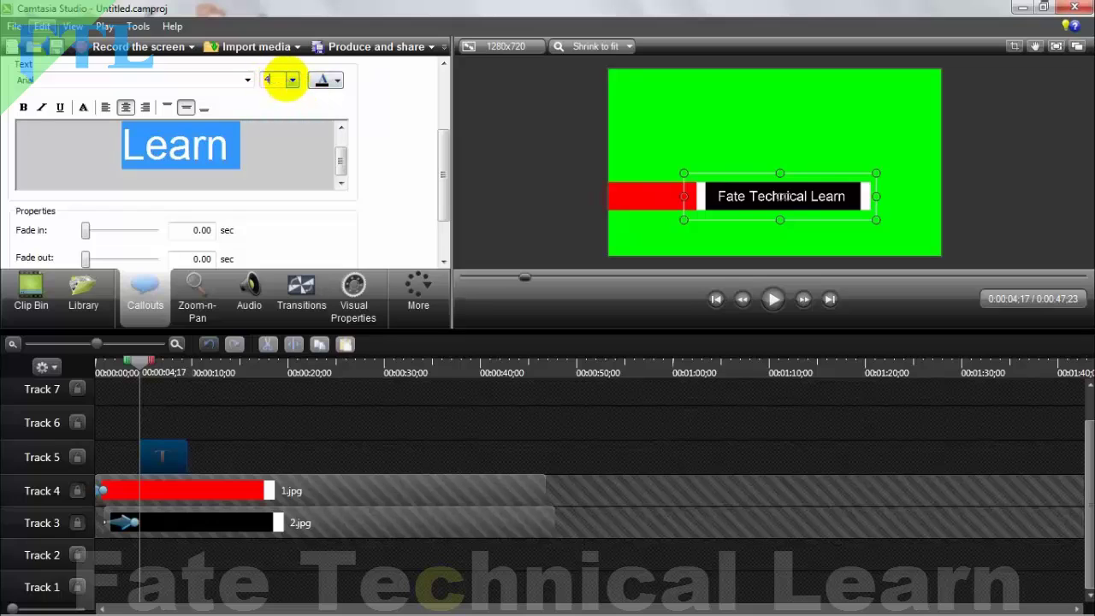
type("5")
left_click(813, 197)
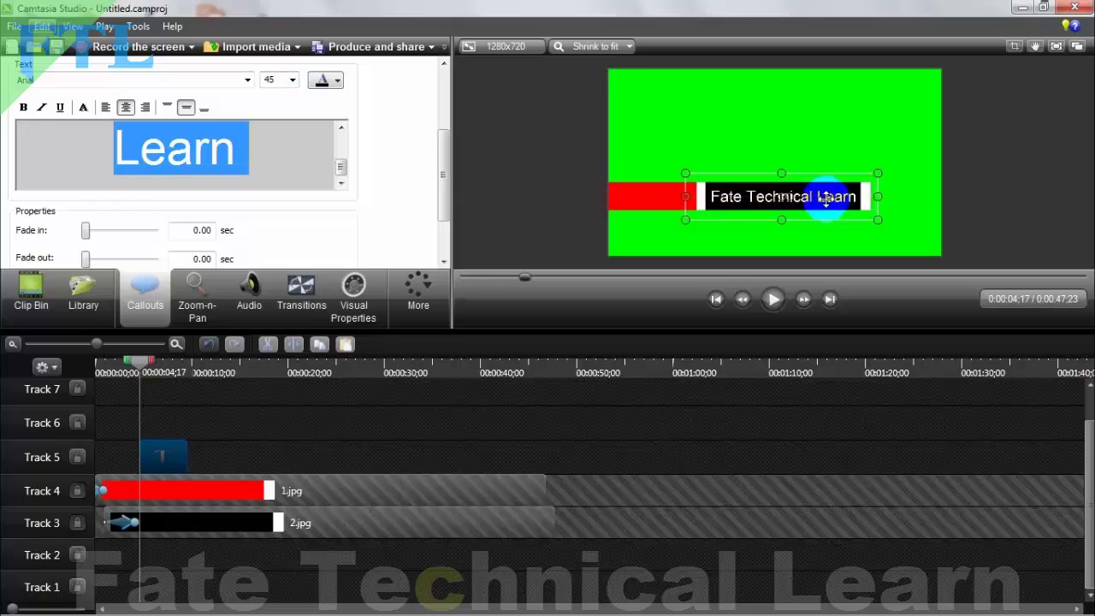
Resize the text callout box to fit tightly around the title within the black bar
left_click(781, 219)
left_click_drag(781, 220, 807, 196)
left_click_drag(877, 198, 836, 197)
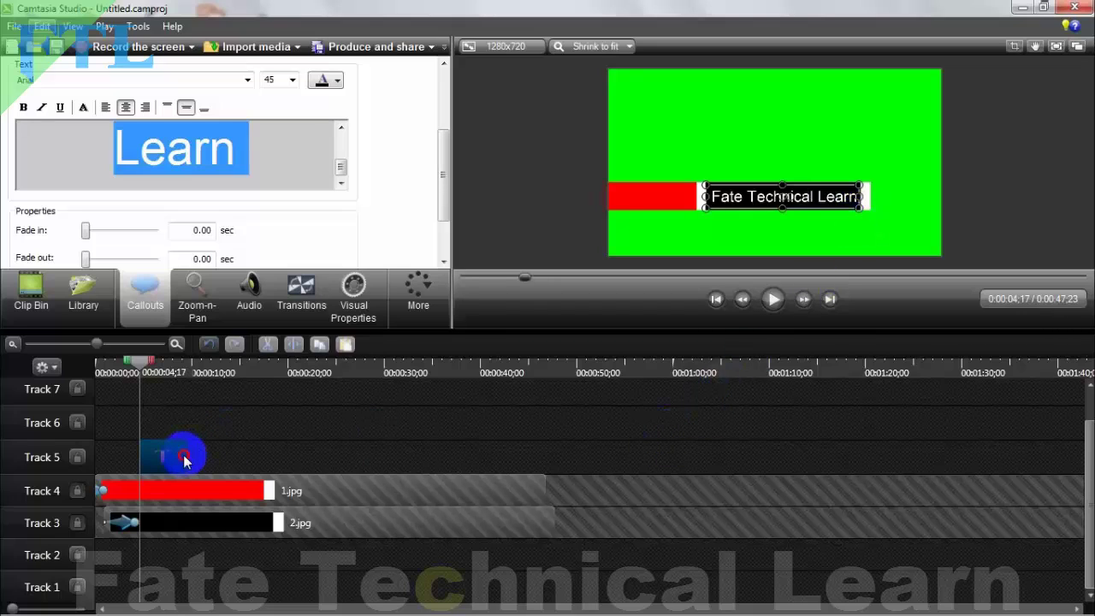
Extend the text clip to the end of the red bar clip and trim the black bar clip to match, relocking its track
left_click_drag(186, 457, 545, 457)
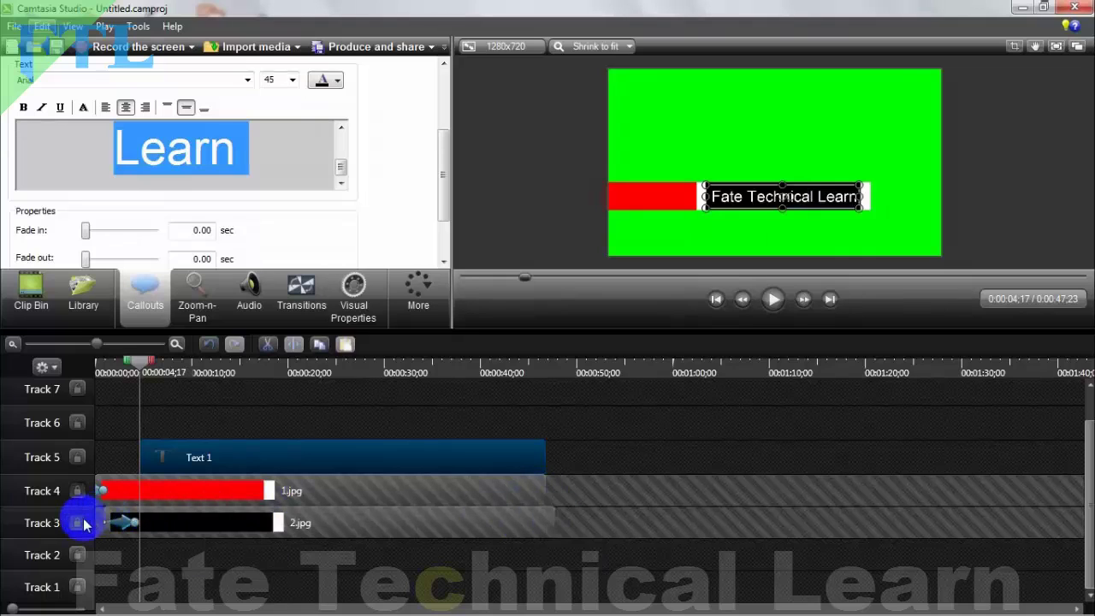
left_click(78, 521)
left_click_drag(535, 523, 545, 522)
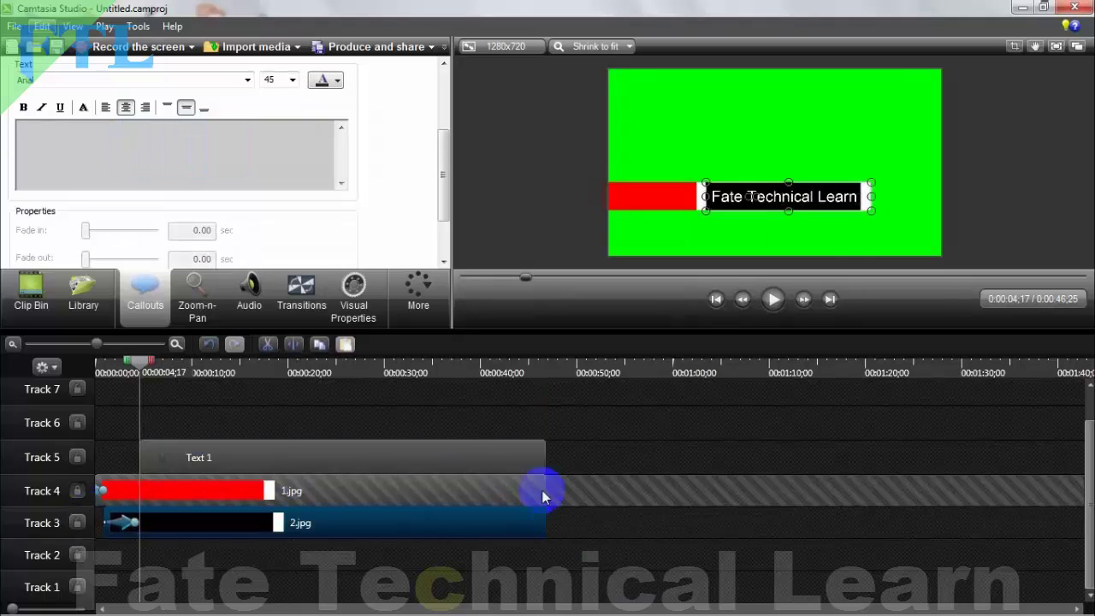
left_click(77, 525)
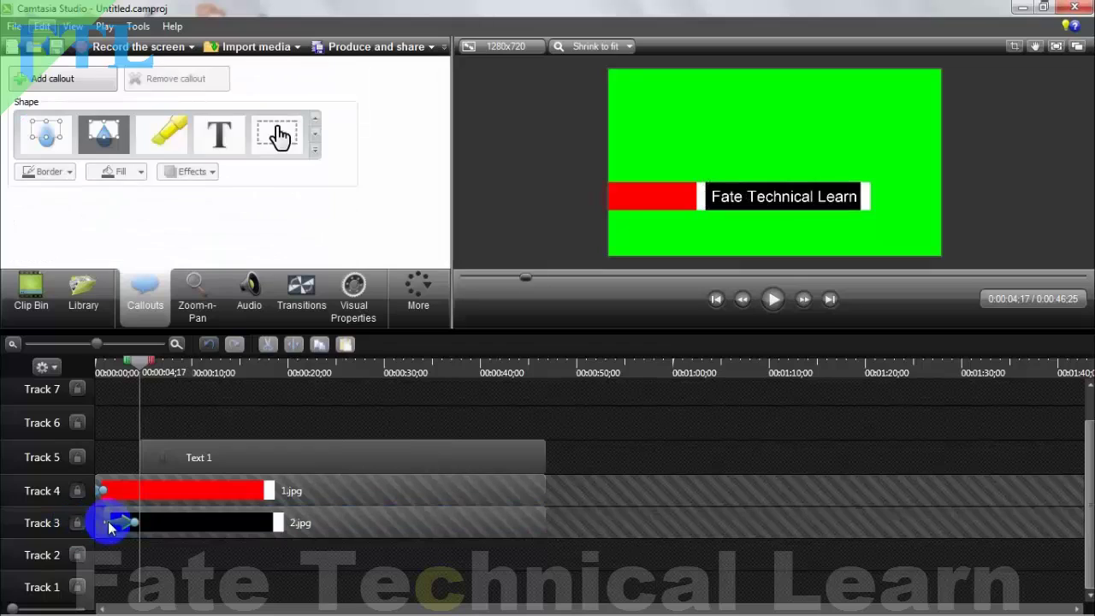
Move the text callout off the canvas to the left, at about X -955, and add an animation at the clip's start
left_click(166, 459)
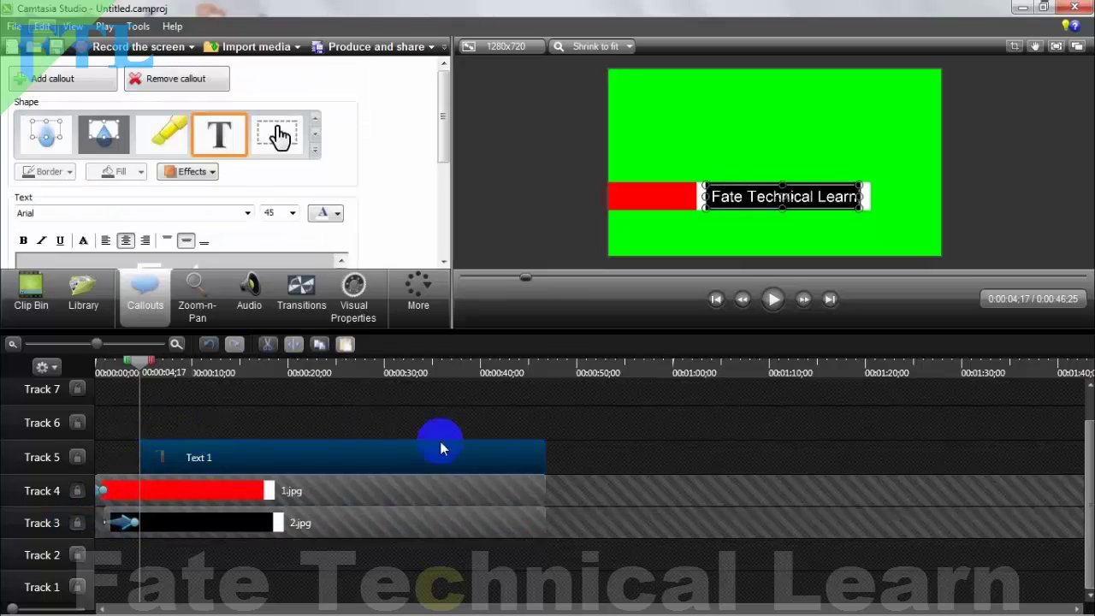
left_click_drag(721, 199, 485, 200)
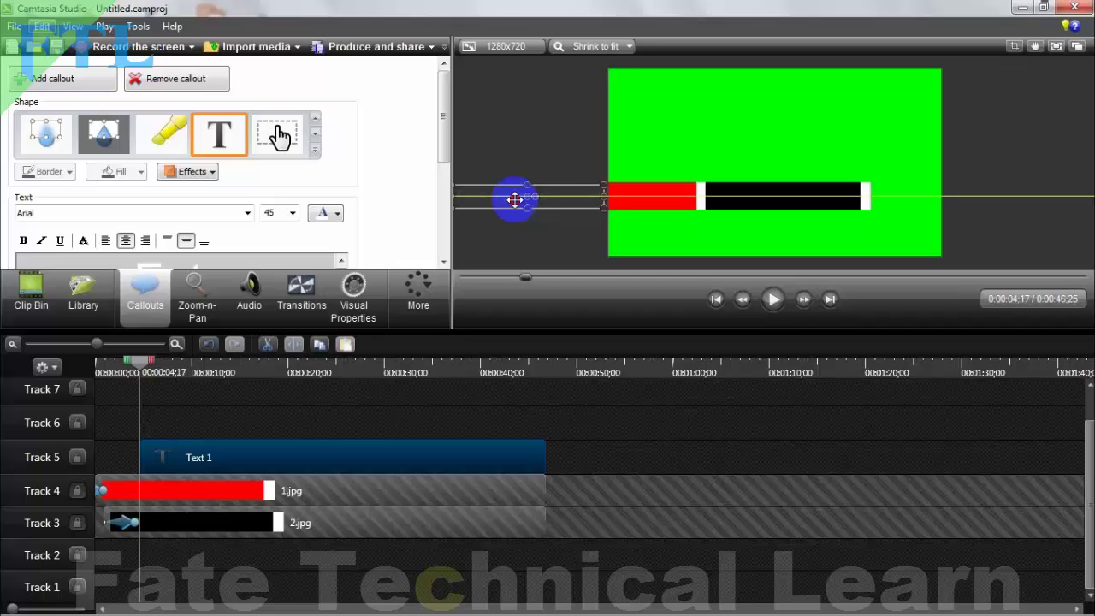
left_click_drag(514, 198, 527, 340)
left_click(353, 290)
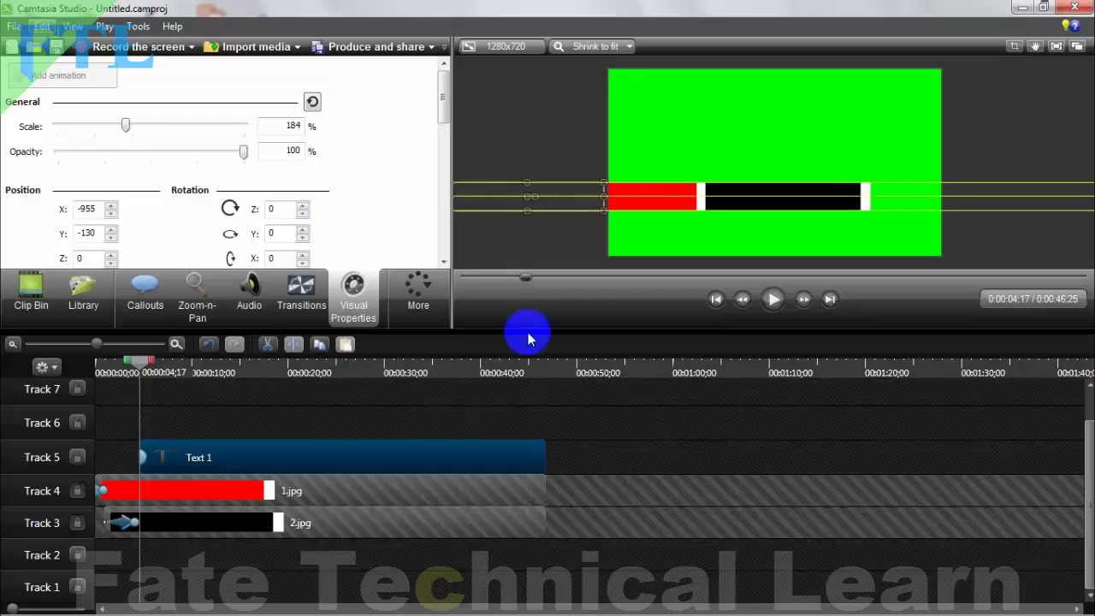
Set the text animation's end position to X 18 over the black bar and lengthen the animation
key("Right")
key("Right")
key("Right")
key("Right")
key("Right")
key("Right")
key("Right")
key("Right")
key("Right")
key("Right")
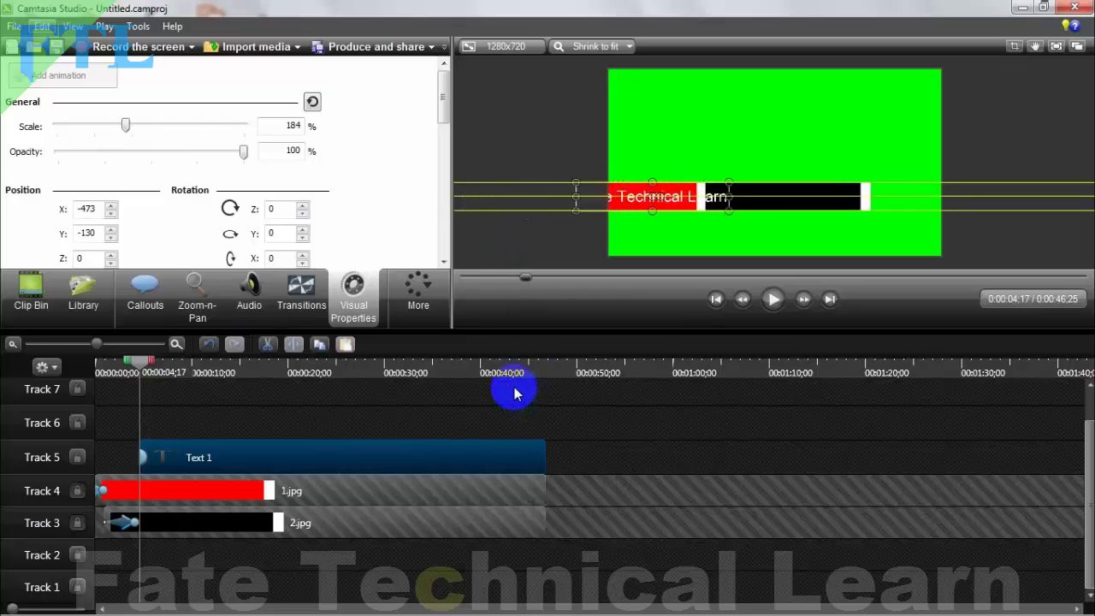
key("Right")
key("Right")
key("Right")
key("Right")
key("Right")
key("Right")
key("Right")
key("Right")
key("Right")
key("Right")
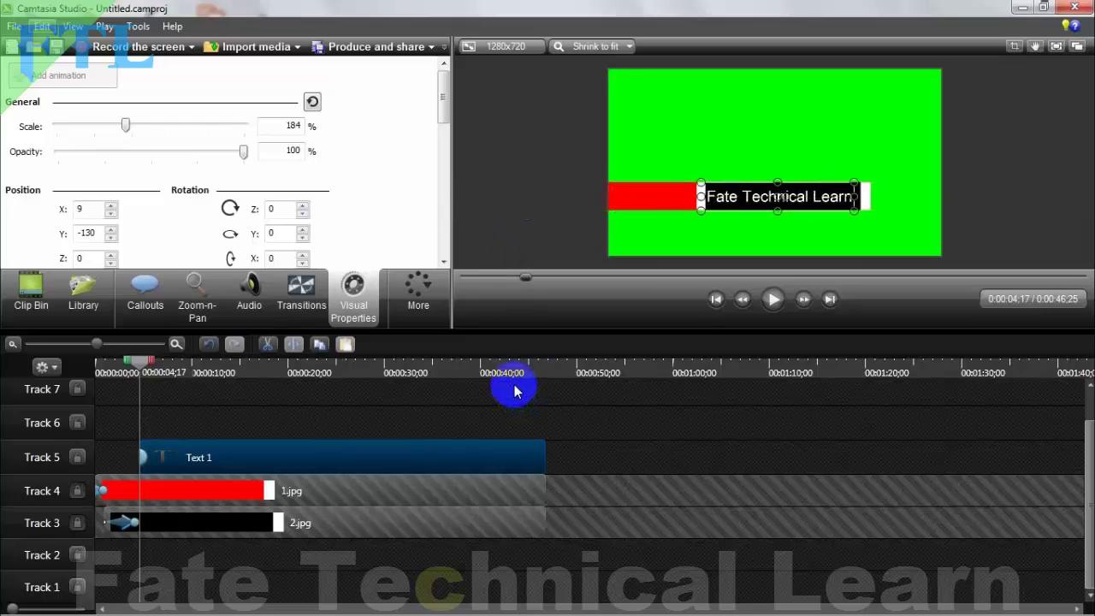
key("Right")
key("Right")
key("Right")
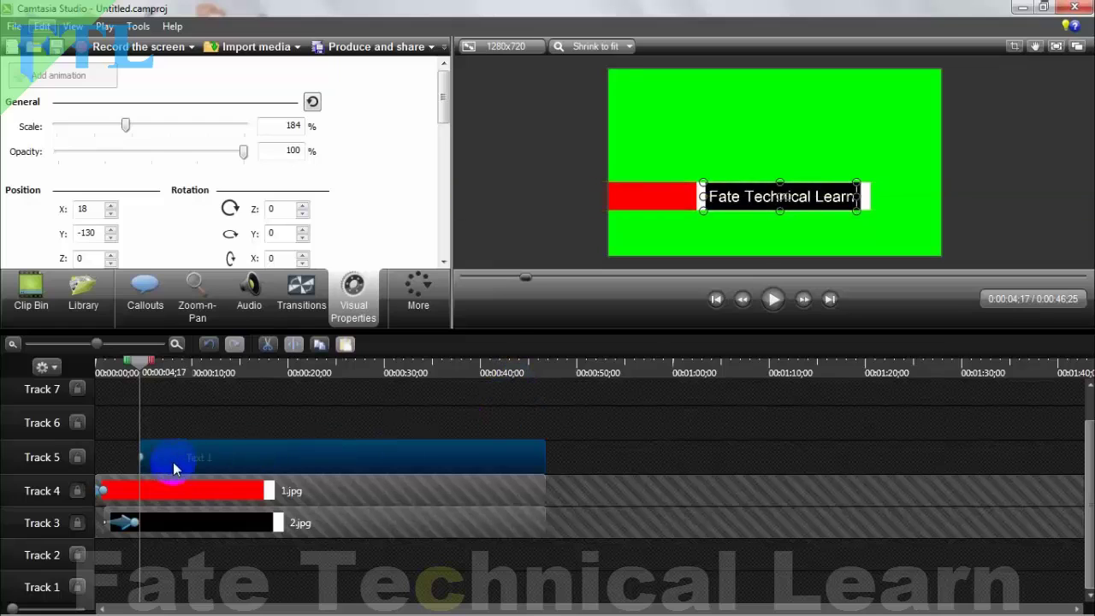
left_click_drag(141, 458, 174, 459)
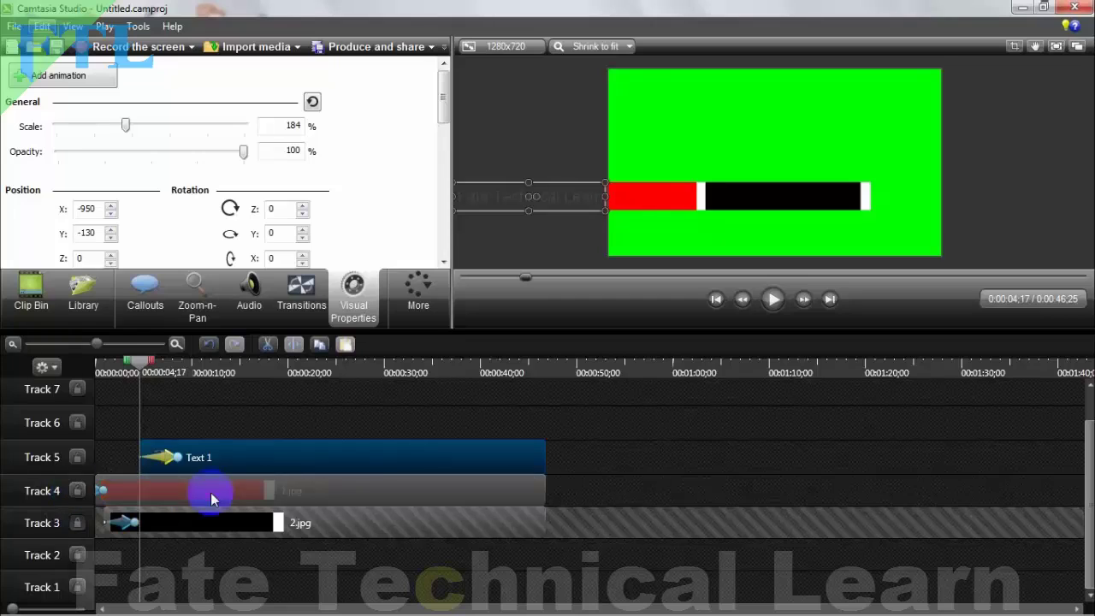
Reorder the clips so the red bar is on Track 5 above the text clip on Track 4
left_click_drag(211, 492, 221, 449)
left_click_drag(221, 453, 214, 492)
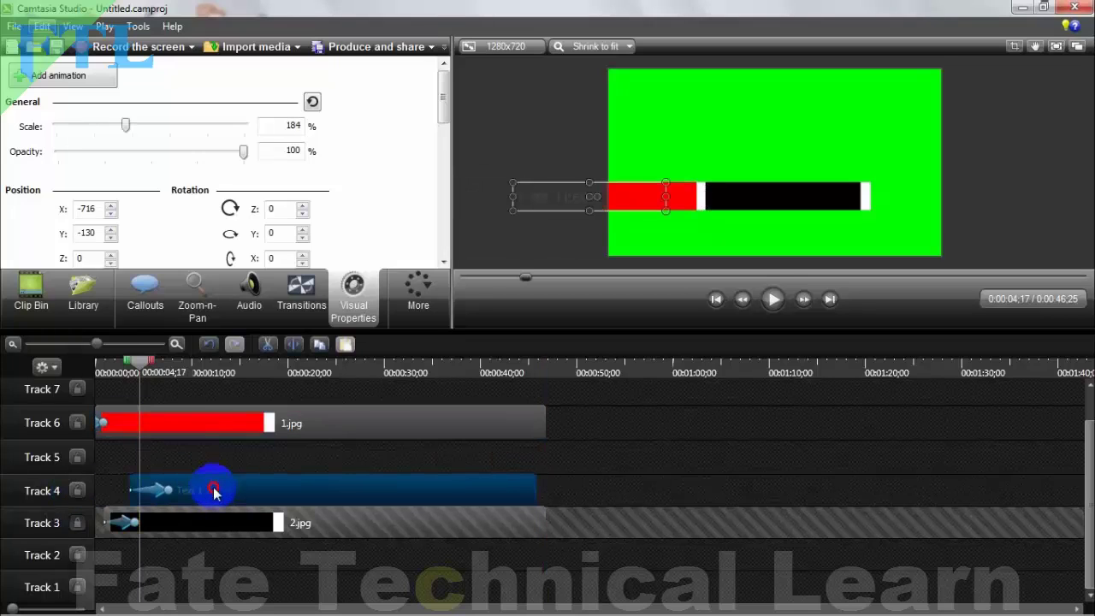
left_click_drag(244, 430, 245, 450)
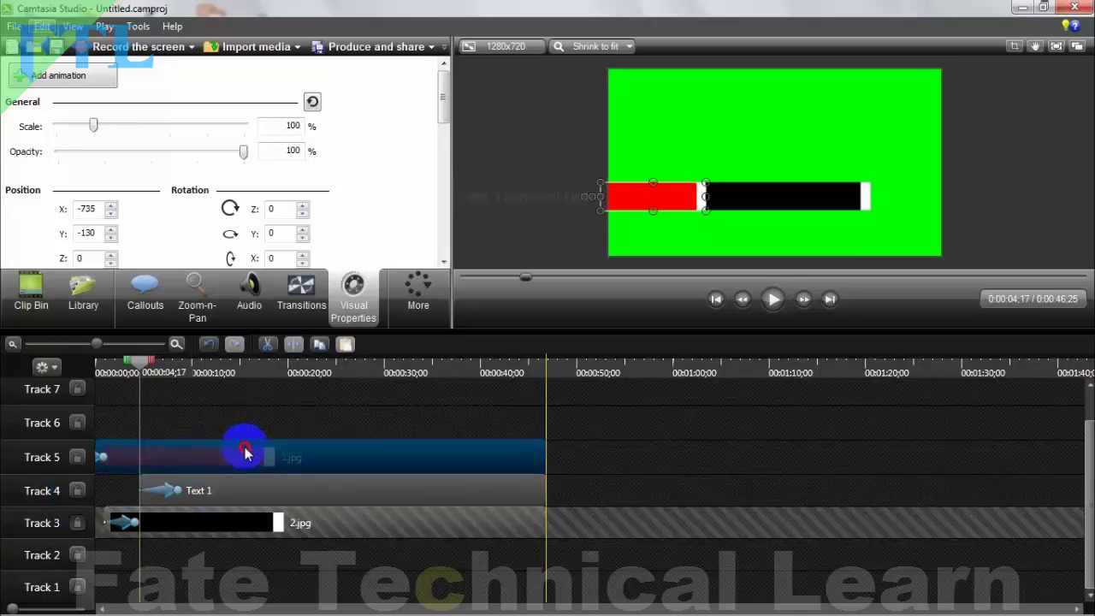
Shift the text clip slightly earlier, shorten its slide-in animation, and extend its end to match the bars
mouse_move(246, 491)
left_mouse_down()
mouse_move(225, 488)
mouse_move(236, 490)
left_mouse_up()
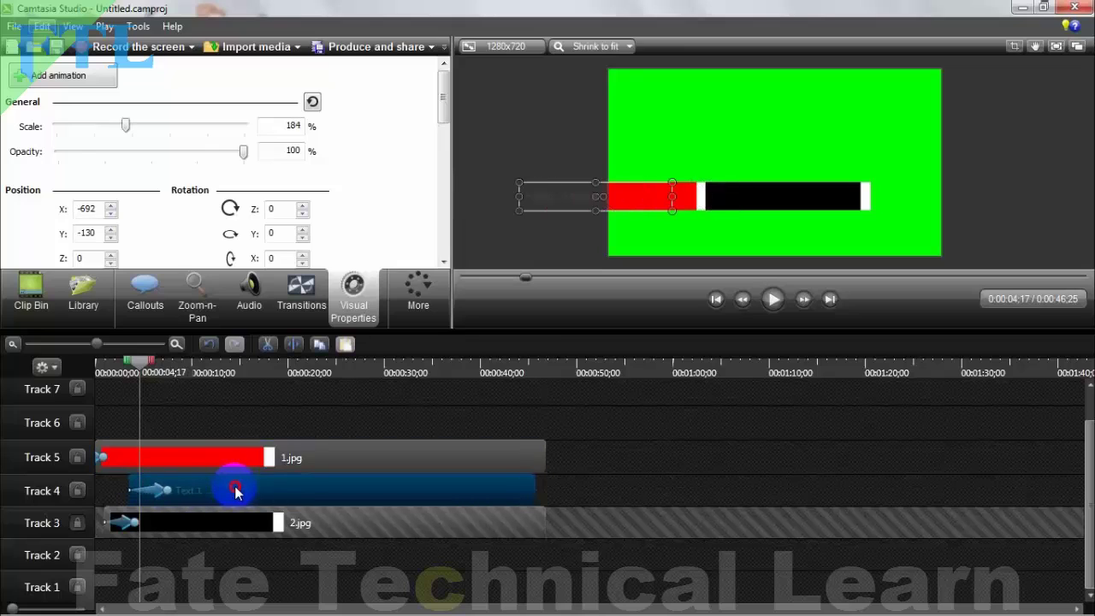
left_click_drag(166, 490, 157, 490)
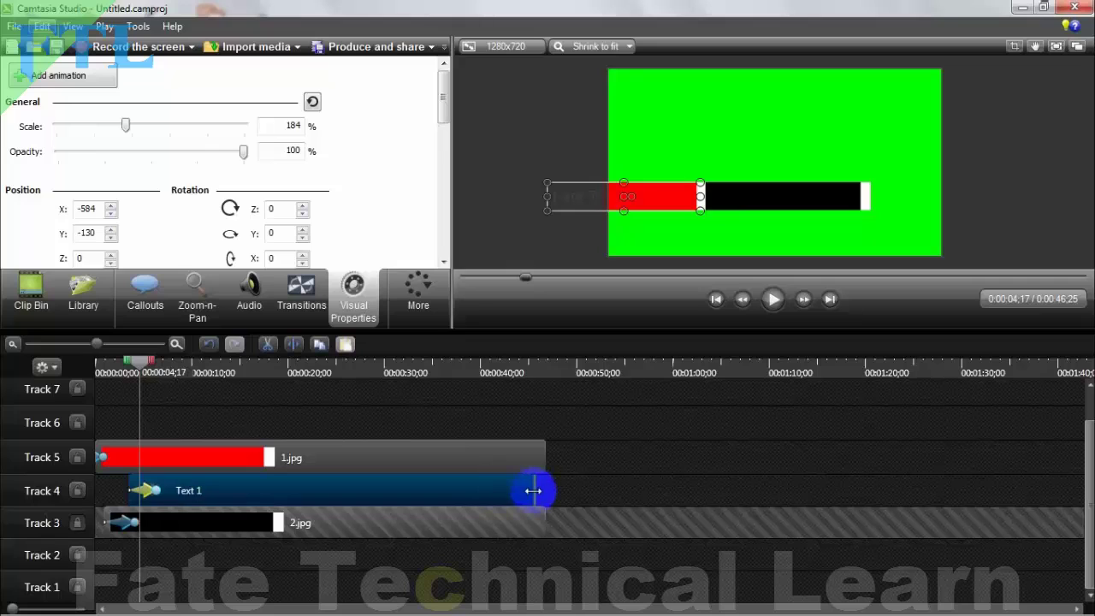
left_click_drag(533, 490, 548, 489)
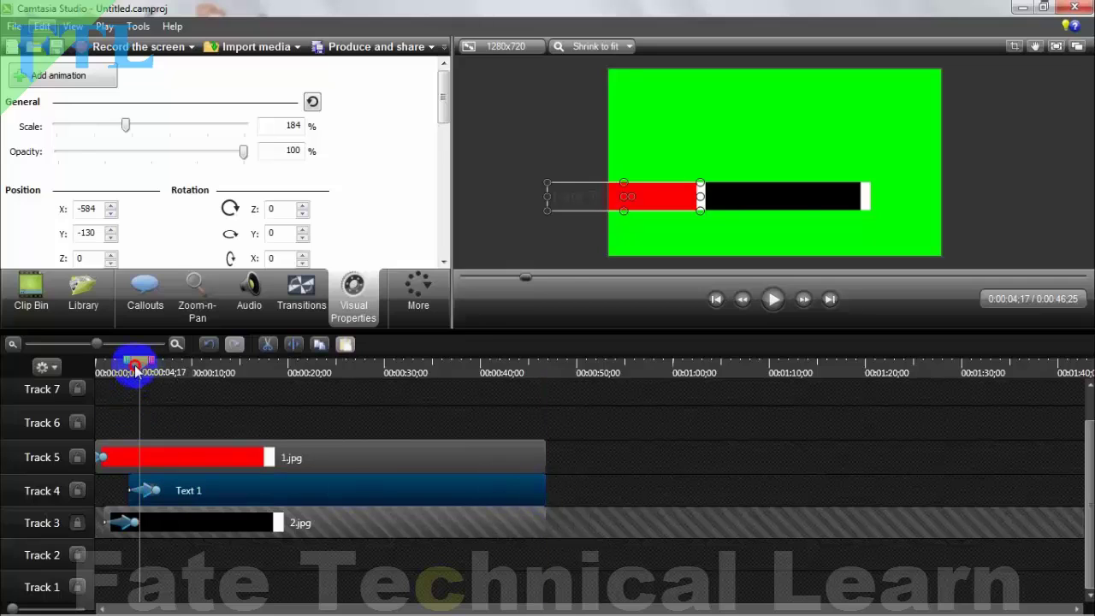
Play the slide-in animation from the beginning of the timeline to check it
left_click_drag(135, 368, 49, 363)
left_click(168, 396)
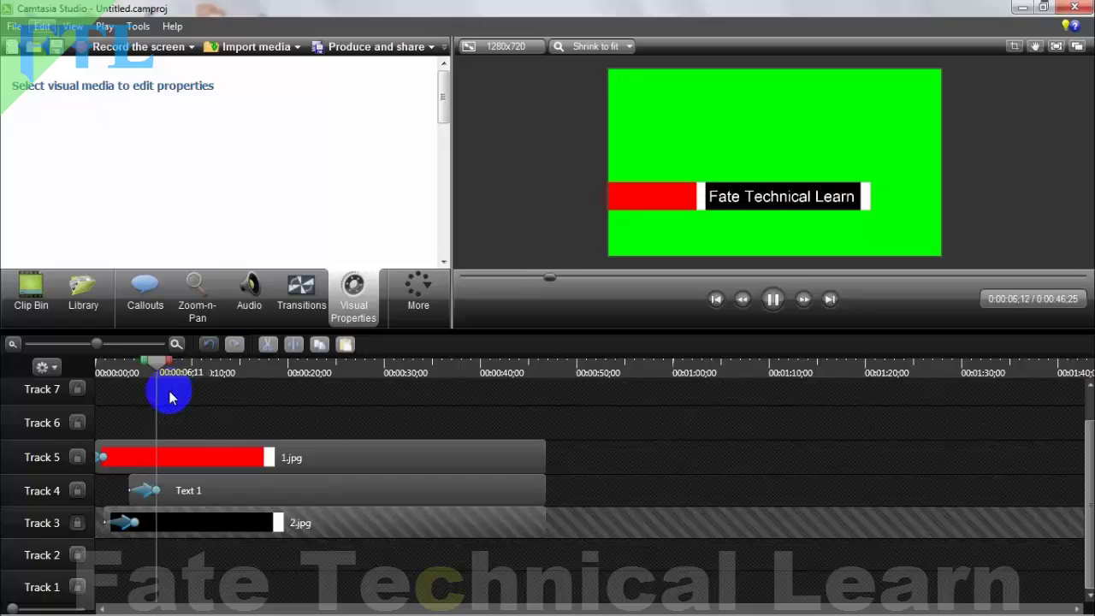
key("space")
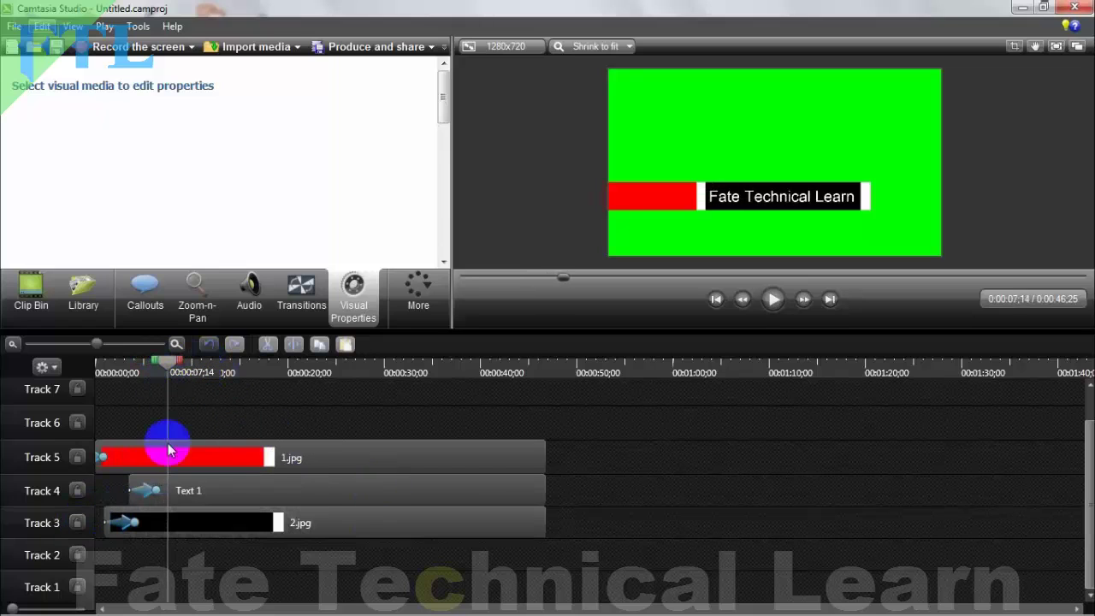
Place the playhead at 0:00:40;26 and lock the black bar's and red bar's tracks
left_click_drag(166, 364, 257, 368)
left_click_drag(400, 398, 511, 408)
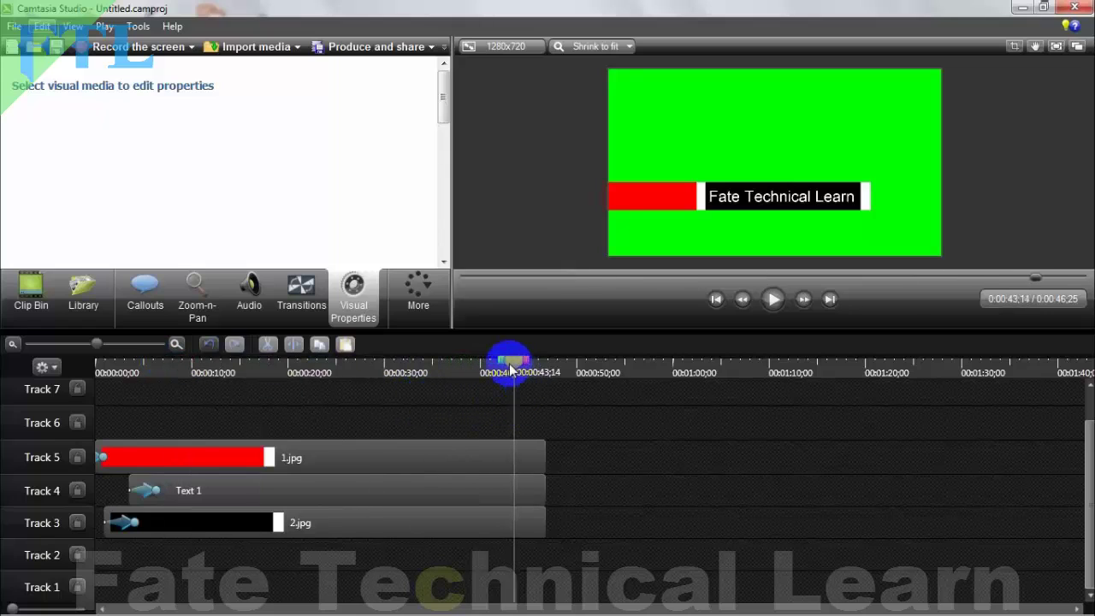
left_click_drag(511, 367, 487, 364)
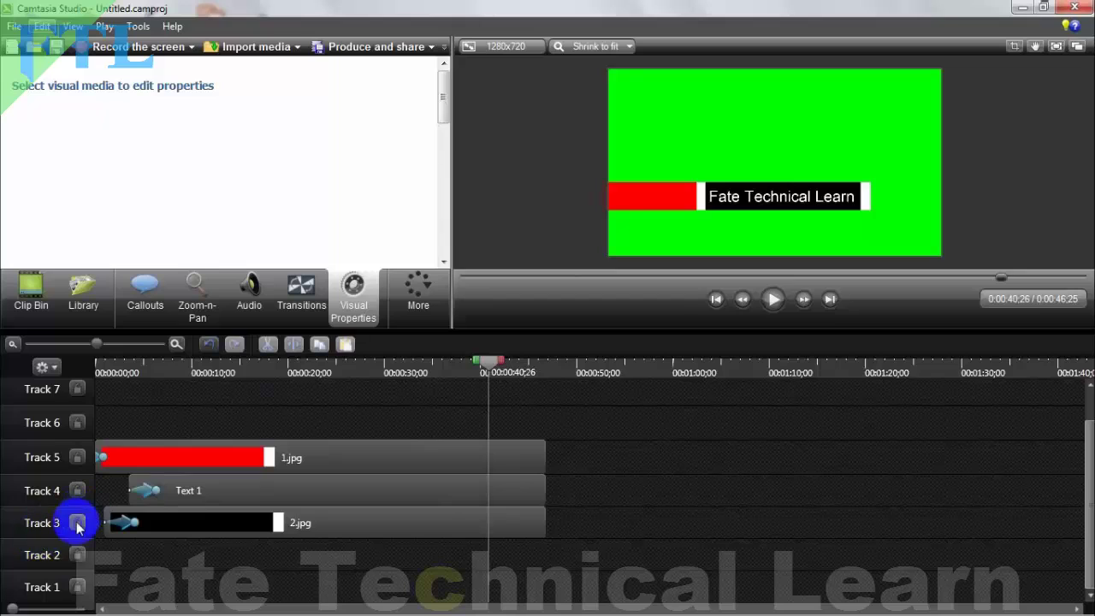
left_click(77, 523)
left_click(77, 462)
Add an exit animation to the text clip at the playhead that slides the title off the canvas to the left near the clip's end
left_click(346, 494)
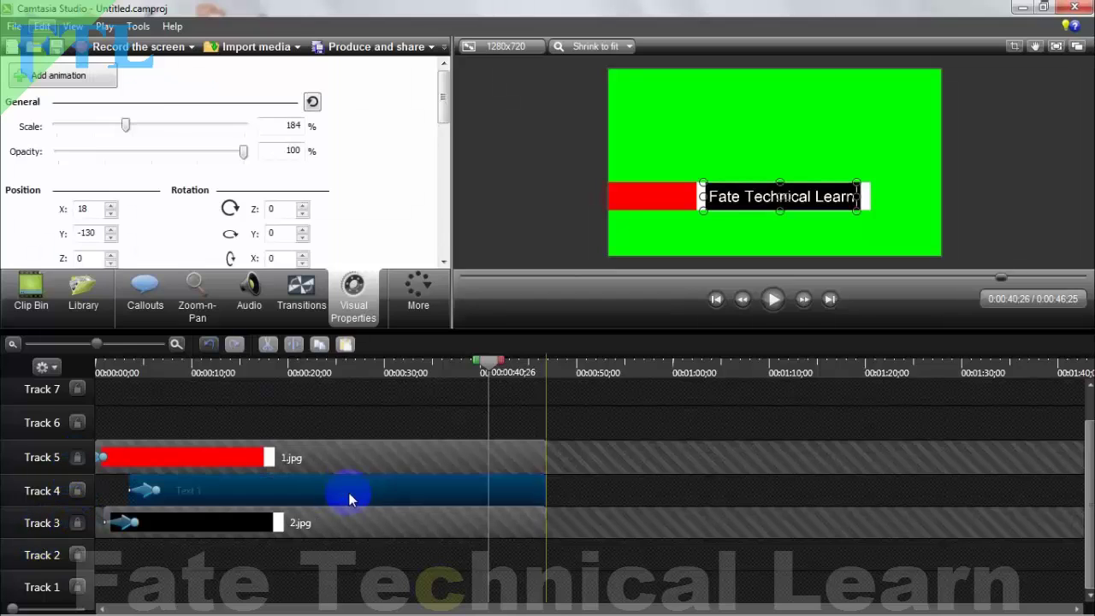
left_click(83, 83)
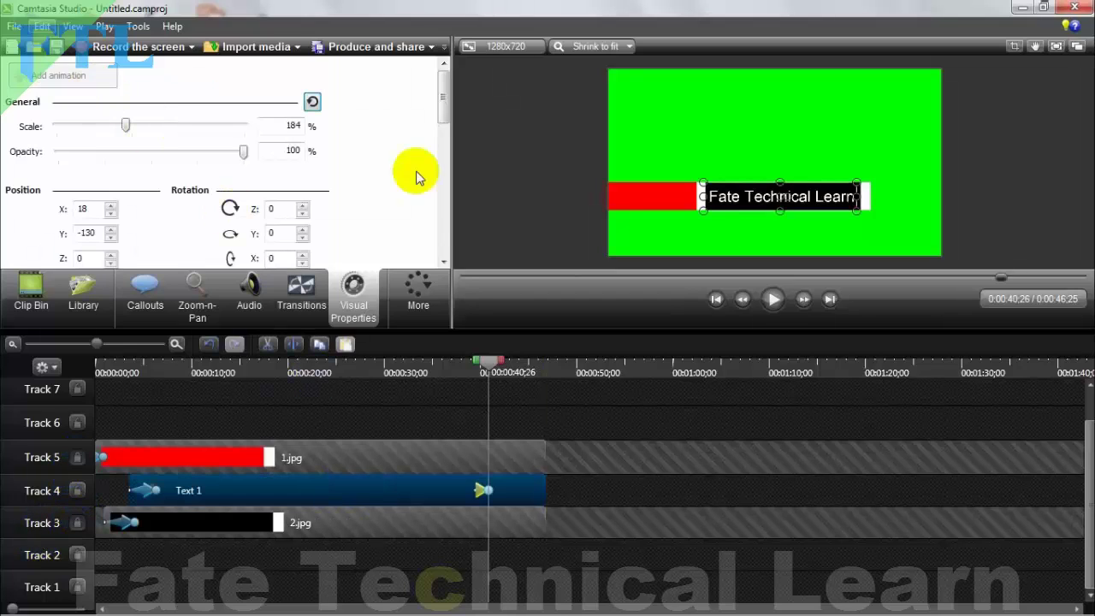
left_click(740, 203)
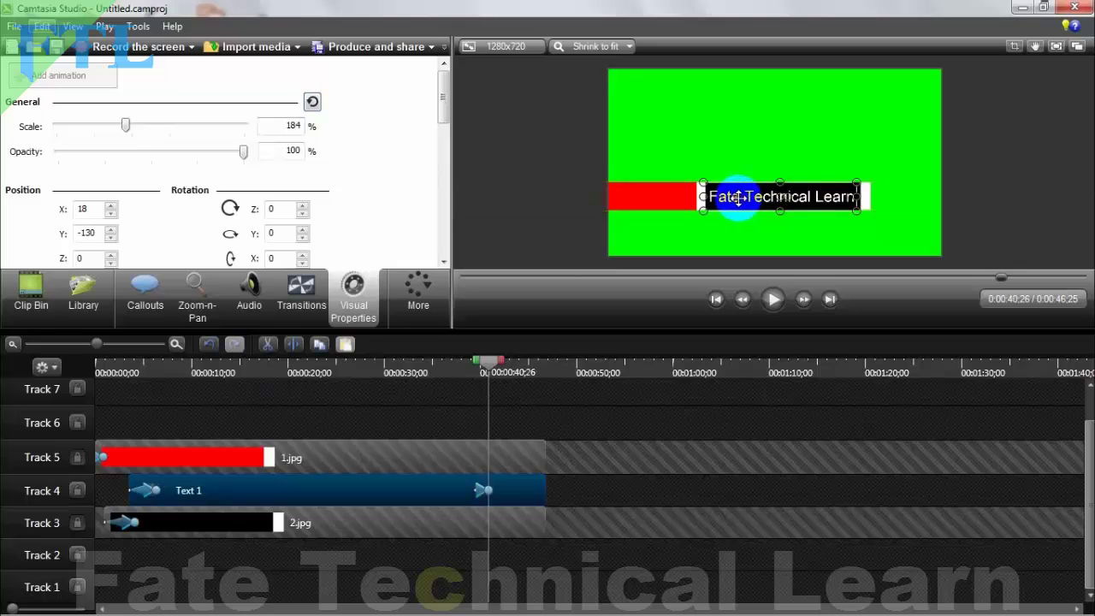
left_click_drag(738, 198, 529, 493)
key("ctrl+z")
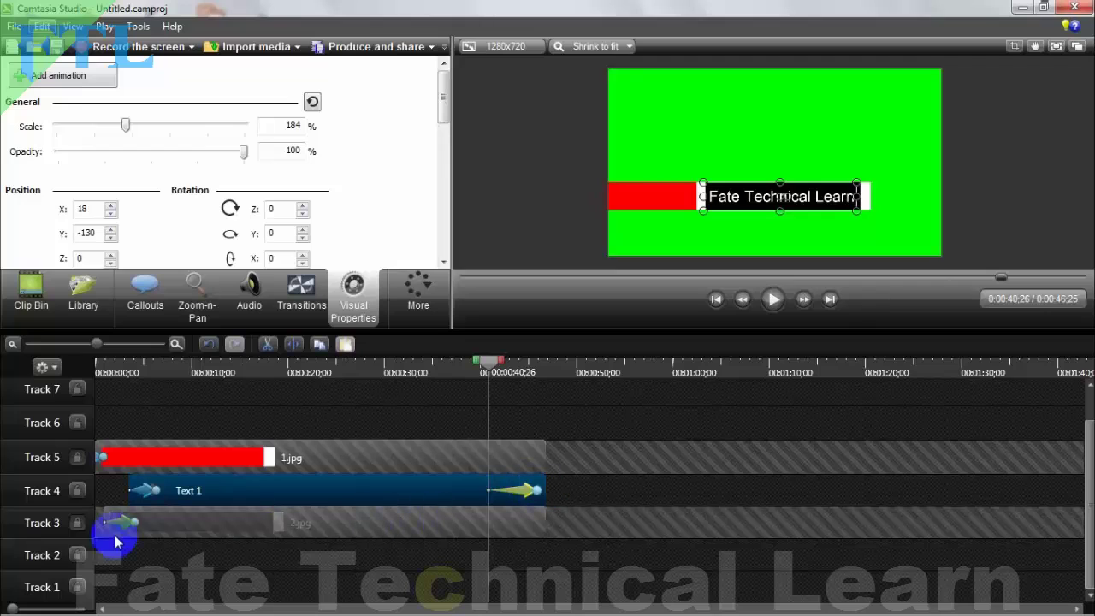
Add an exit animation to the black bar that slides it left to X -1305, running from the playhead to the clip's end
left_click(97, 504)
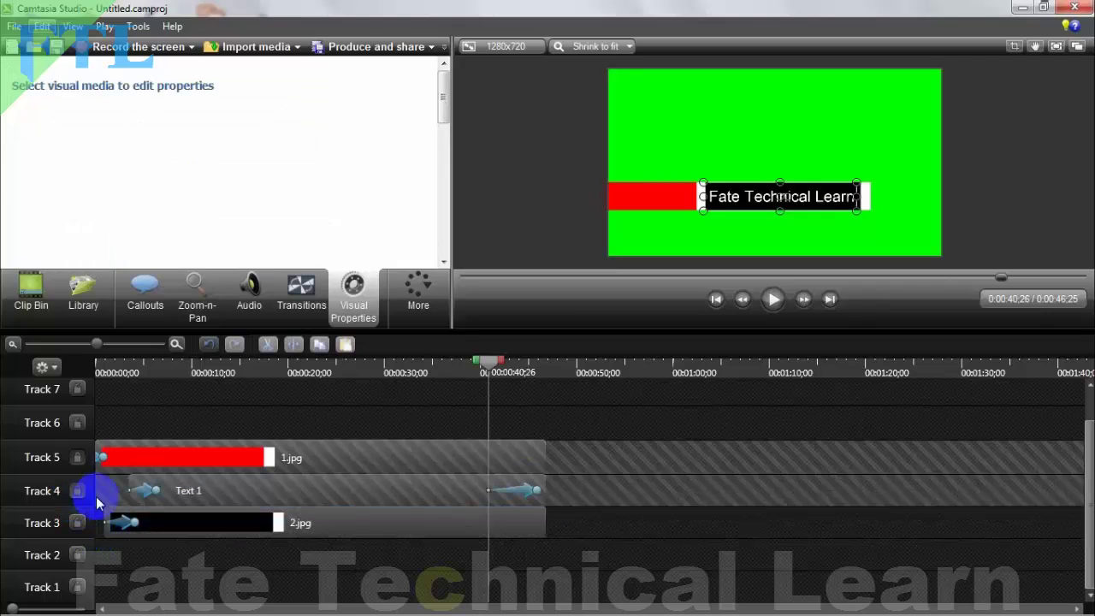
left_click(298, 516)
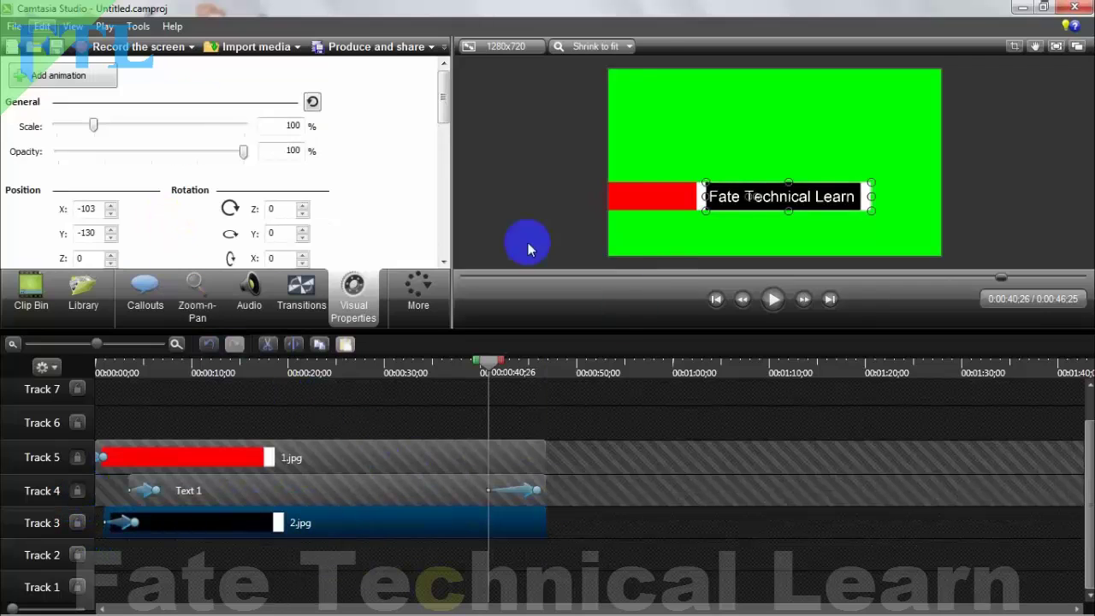
left_click(69, 76)
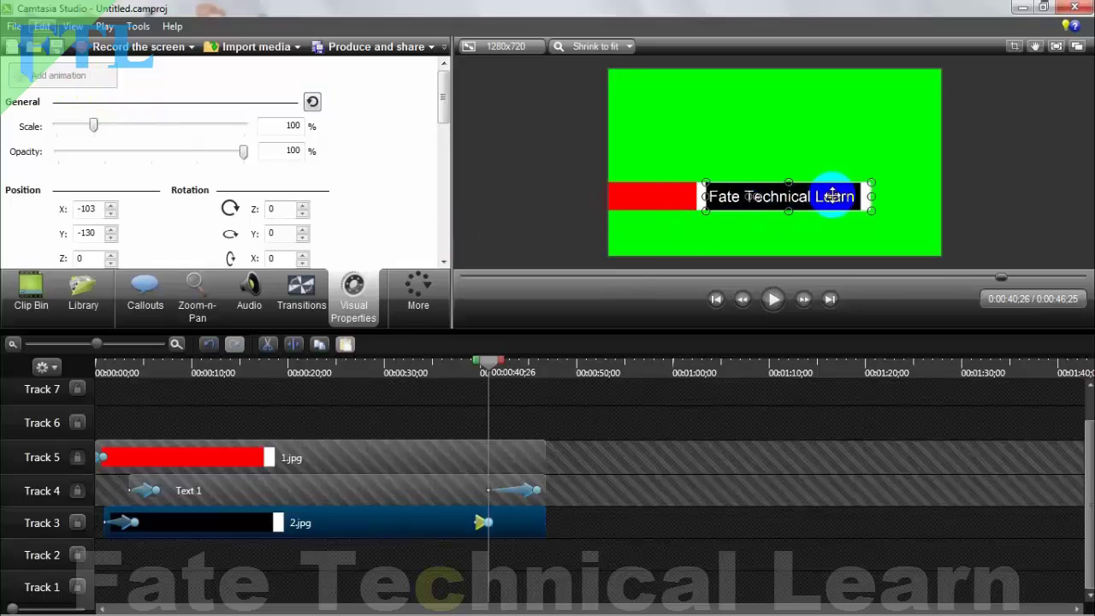
left_click_drag(835, 218, 645, 461)
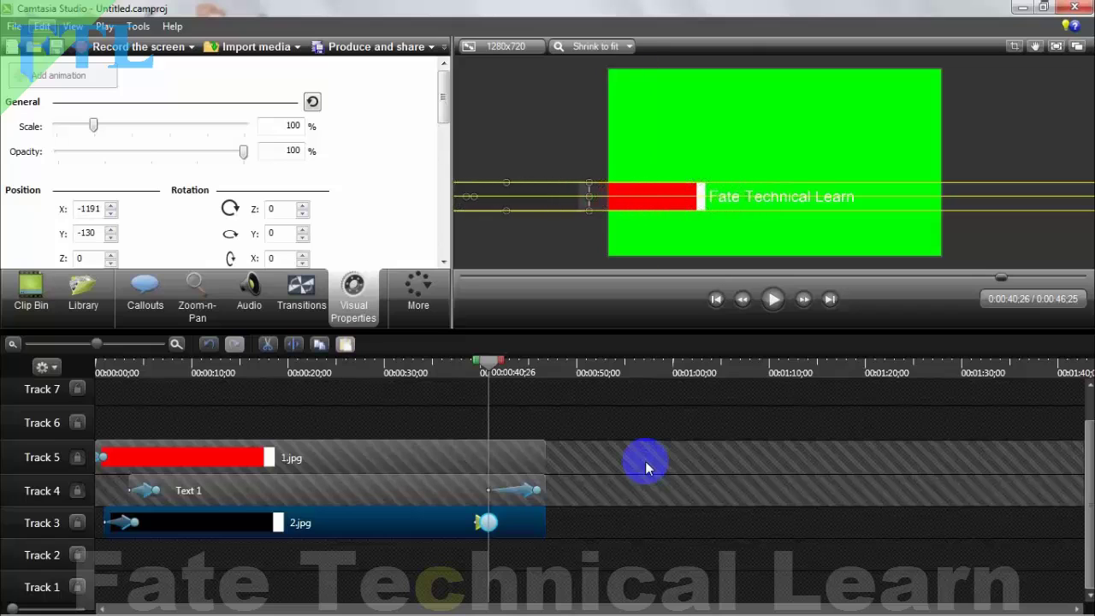
left_click(487, 521)
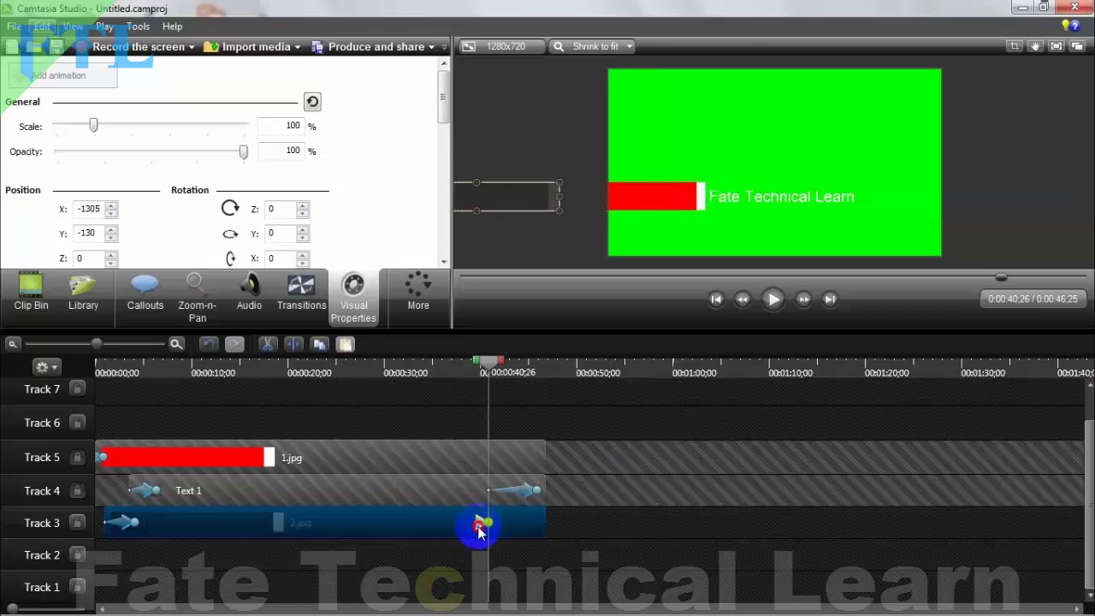
mouse_move(478, 528)
left_mouse_down()
mouse_move(538, 521)
mouse_move(485, 525)
left_mouse_up()
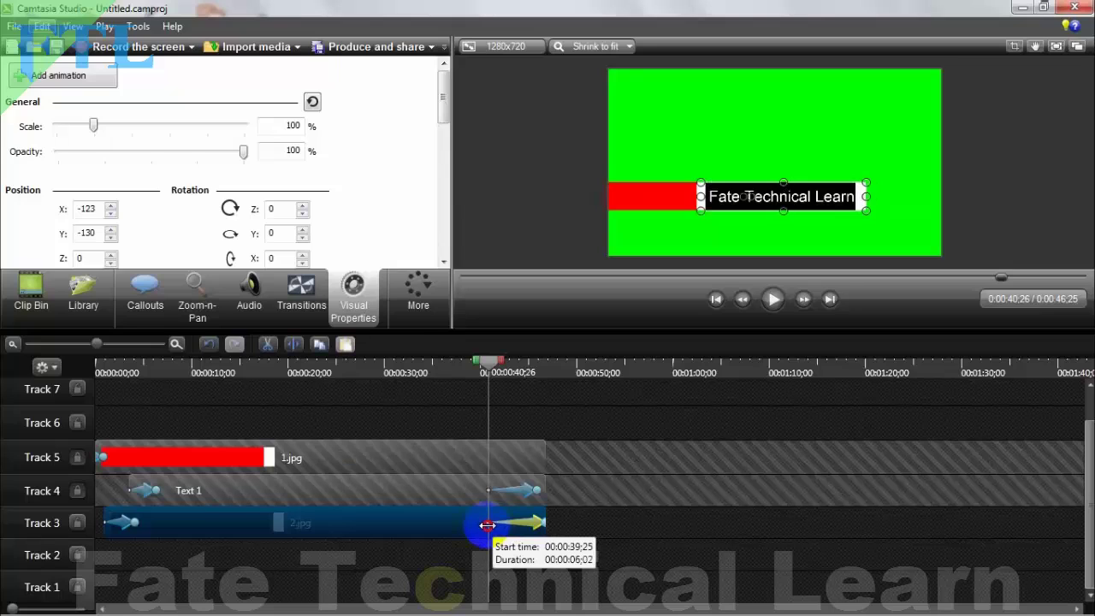
Add an exit animation to the red bar that slides it left to about X -1227, running from the playhead to the clip's end
left_click(75, 473)
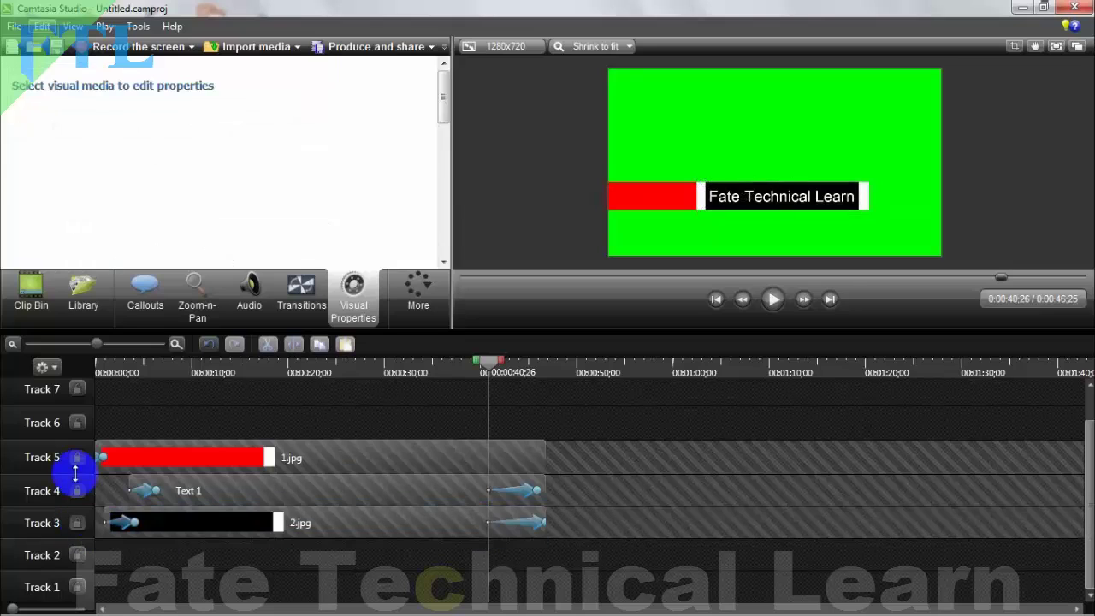
left_click(431, 455)
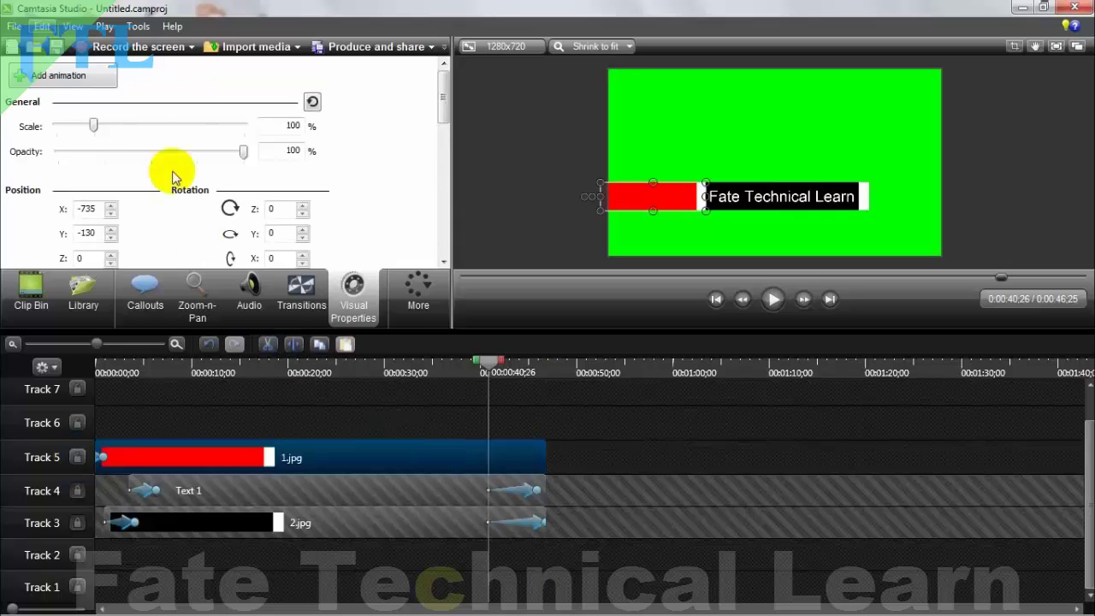
left_click(85, 76)
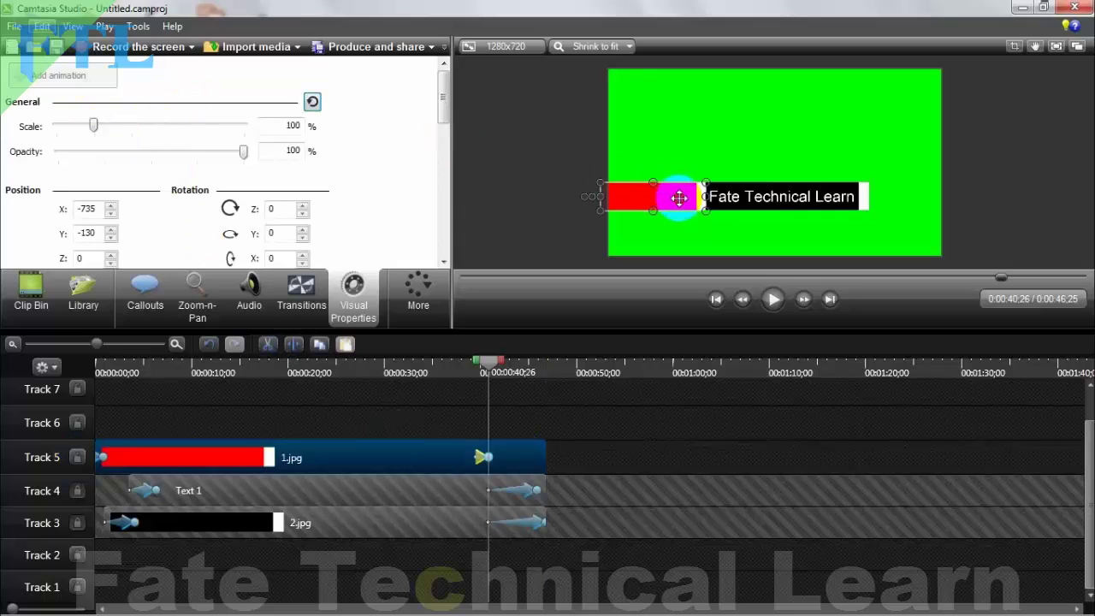
left_click_drag(680, 191, 676, 196)
key("Left")
key("Left")
key("Left")
key("Left")
key("Left")
key("Left")
key("Left")
key("Left")
key("Left")
key("Left")
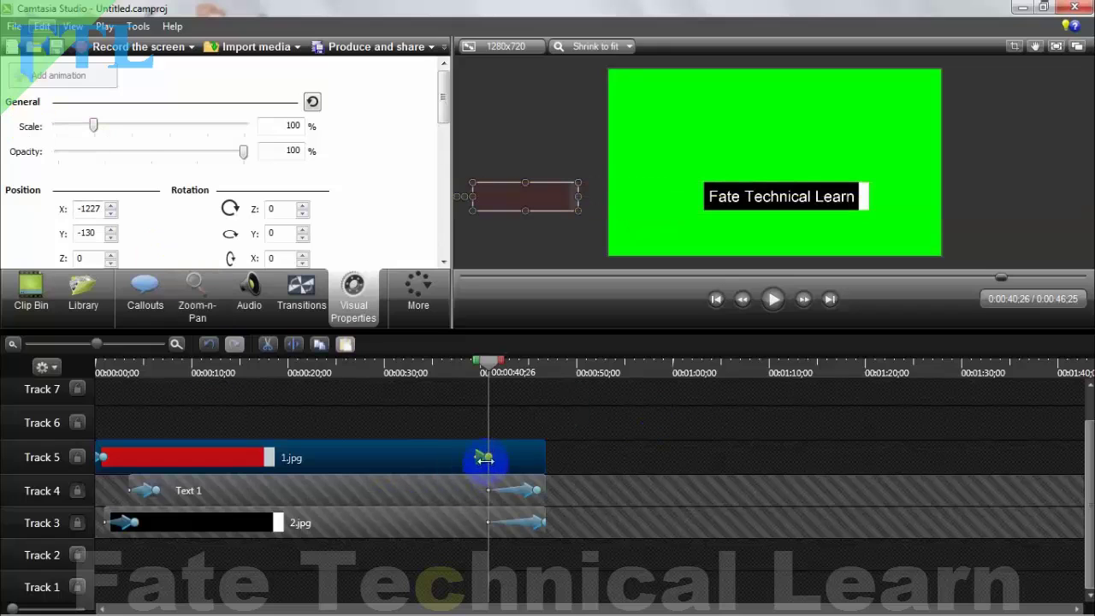
left_click_drag(483, 458, 533, 457)
left_click(550, 455)
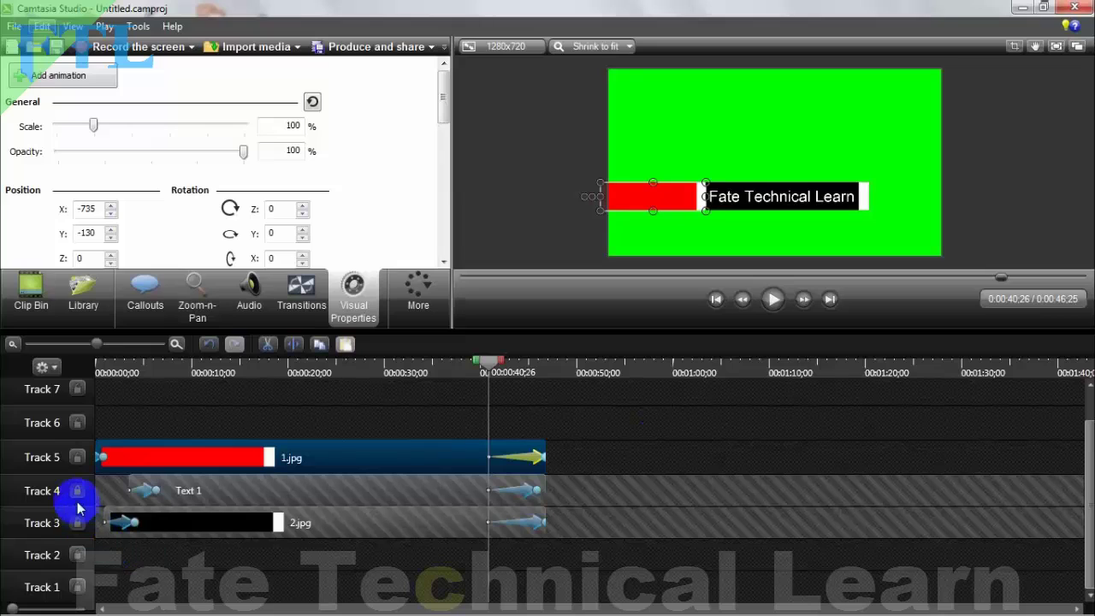
Unlock the text and black bar tracks and play back the lower third's exit animations
left_click(537, 490)
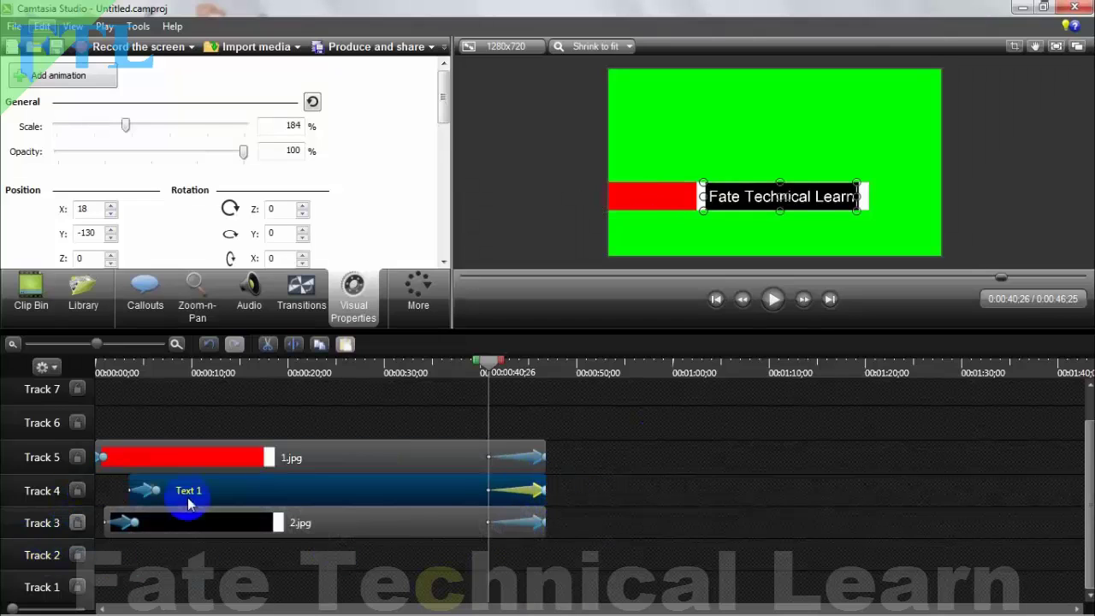
left_click_drag(484, 362, 277, 402)
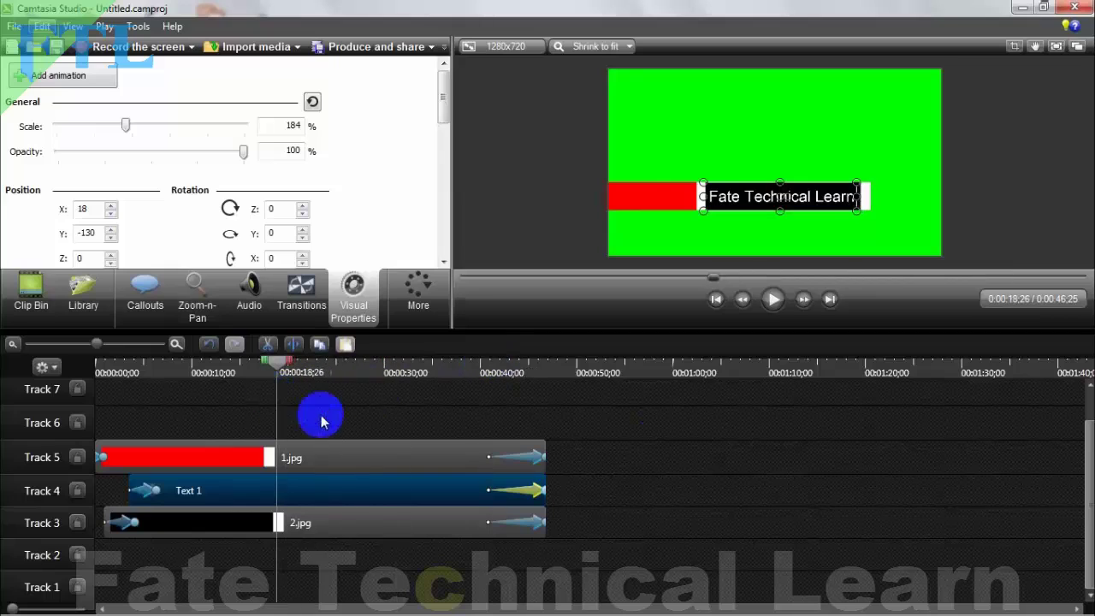
left_click(691, 444)
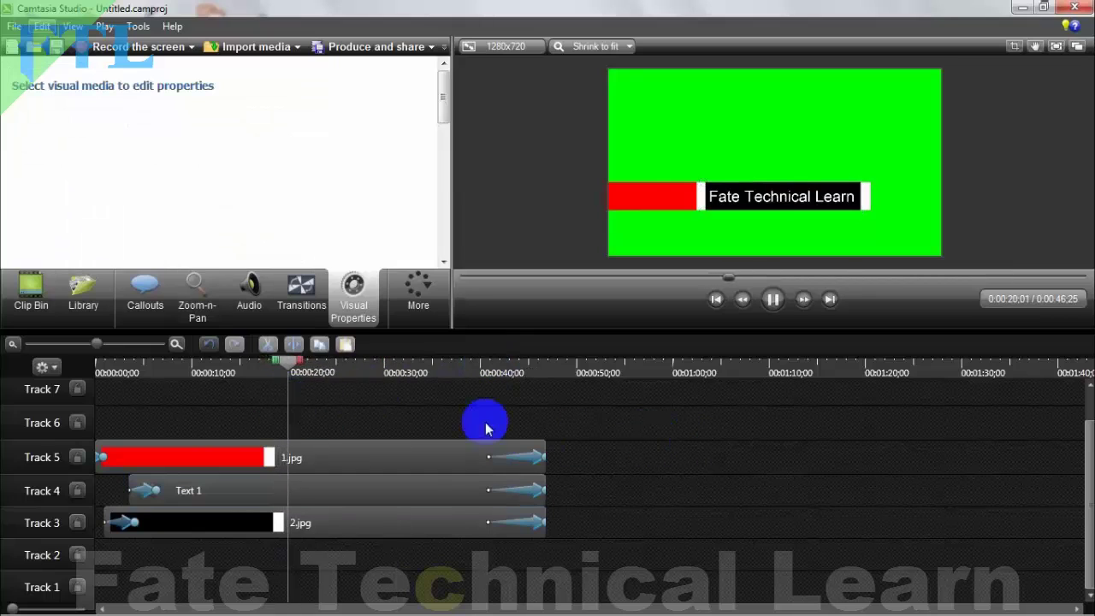
left_click_drag(287, 363, 469, 385)
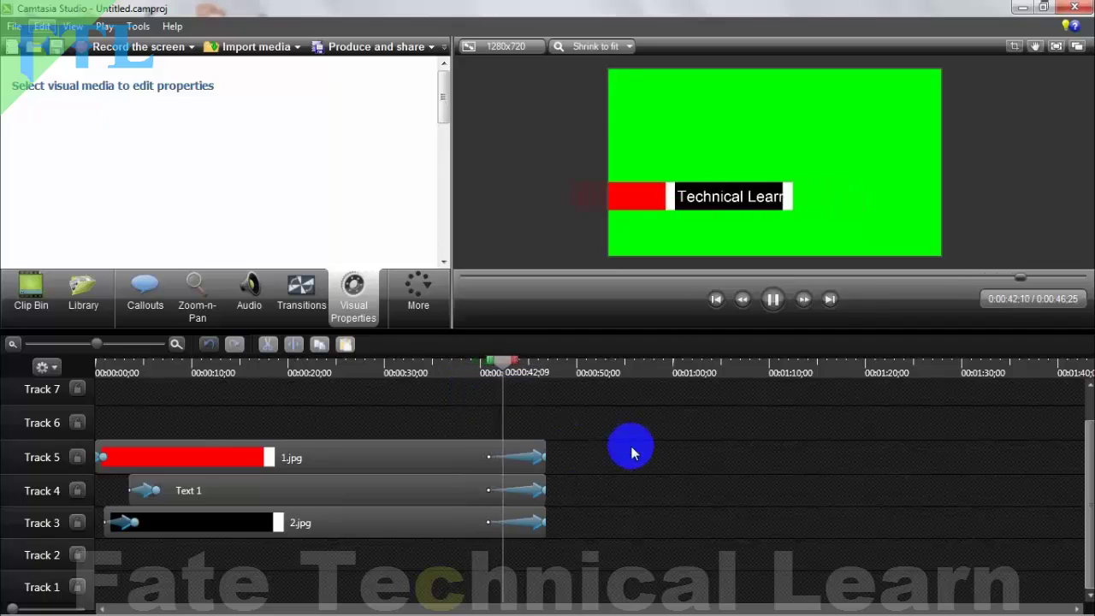
key("space")
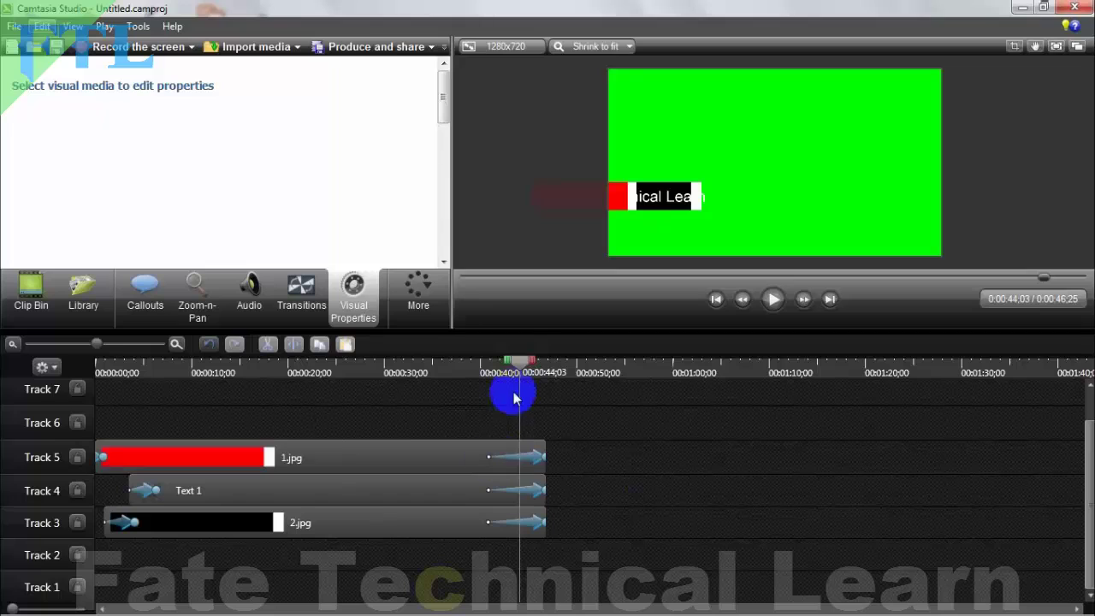
Stagger the exit animations so the title leaves first from about 0:00:38, the black bar from about 0:00:40;15 and the red bar last
left_click_drag(520, 360, 489, 383)
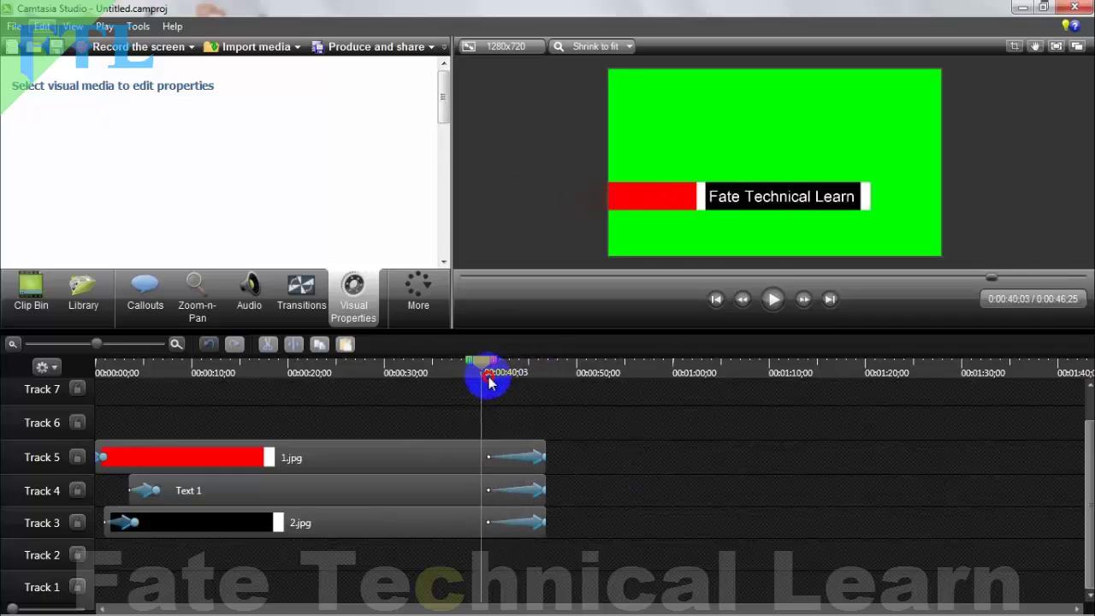
left_click(507, 456)
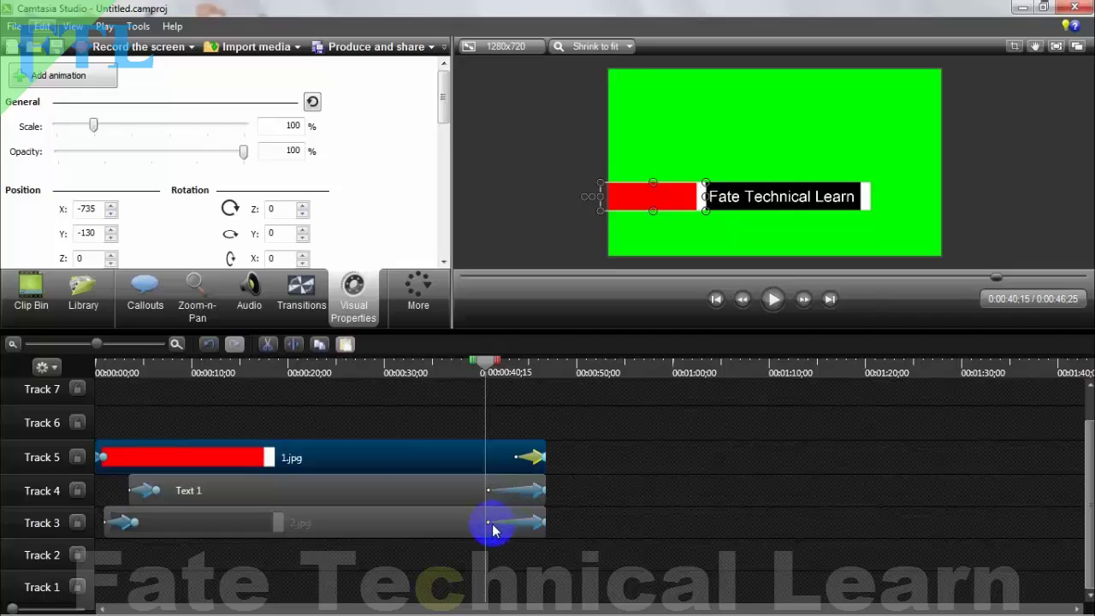
left_click(496, 490)
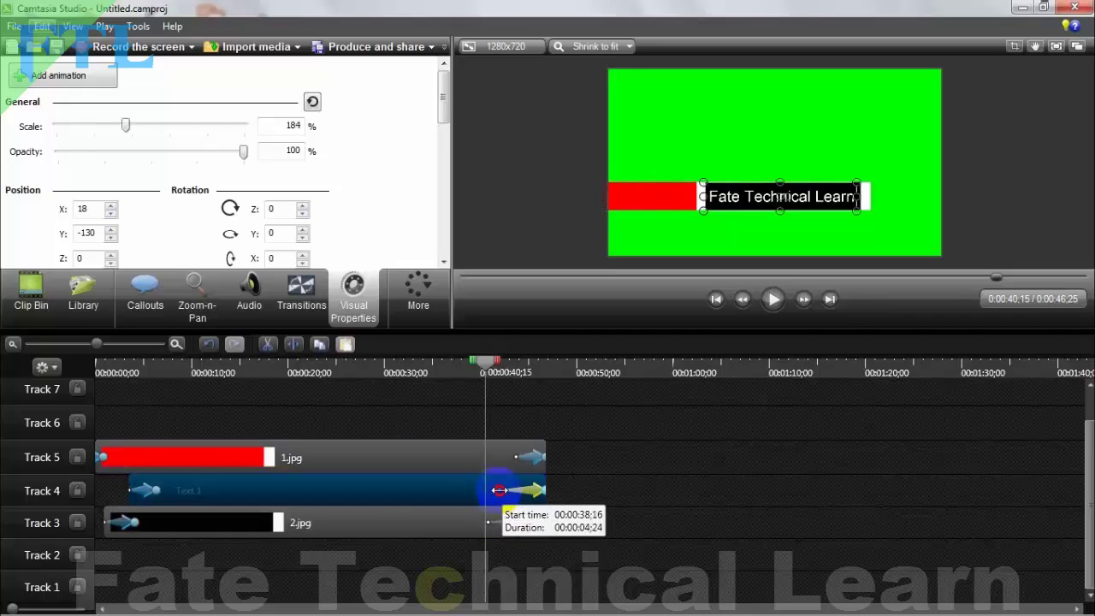
mouse_move(502, 490)
left_mouse_down()
mouse_move(471, 489)
mouse_move(518, 494)
mouse_move(454, 491)
mouse_move(509, 493)
mouse_move(492, 500)
left_mouse_up()
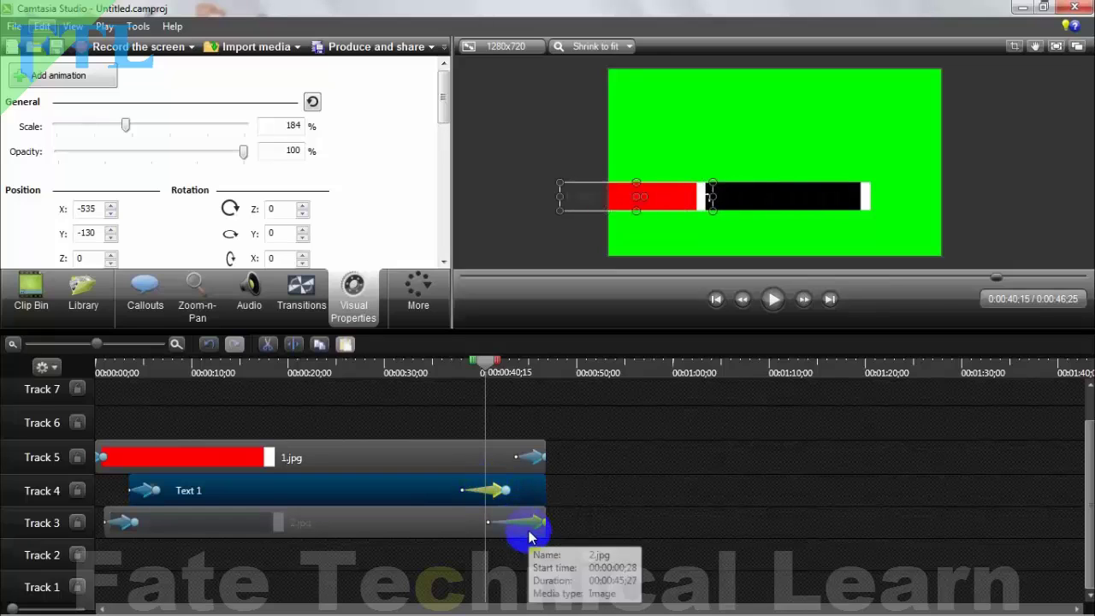
mouse_move(529, 535)
left_mouse_down()
mouse_move(482, 526)
mouse_move(514, 522)
left_mouse_up()
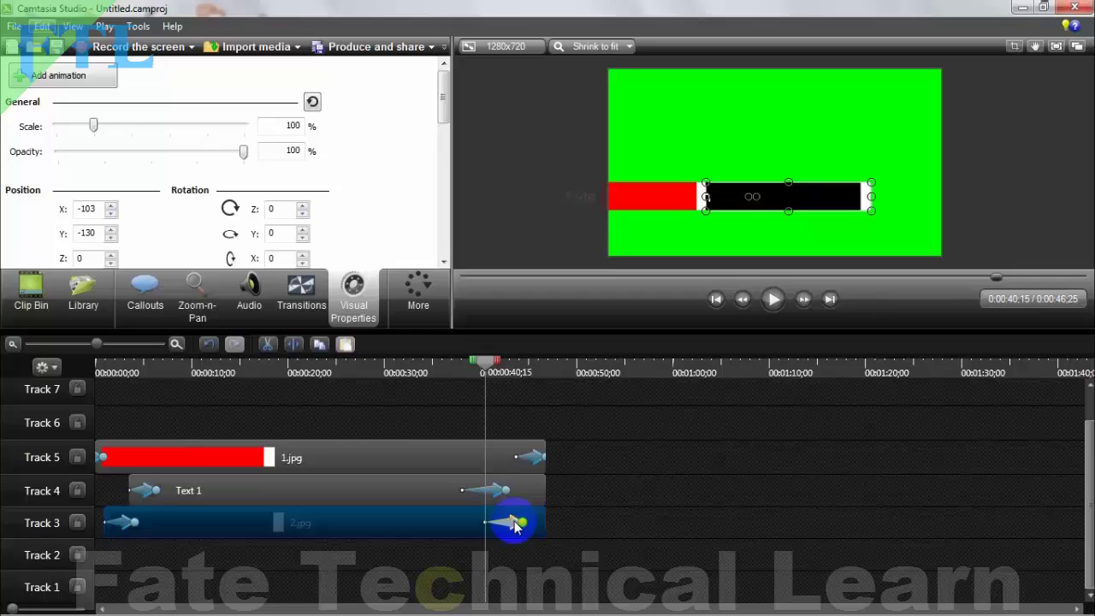
left_click_drag(517, 458, 527, 458)
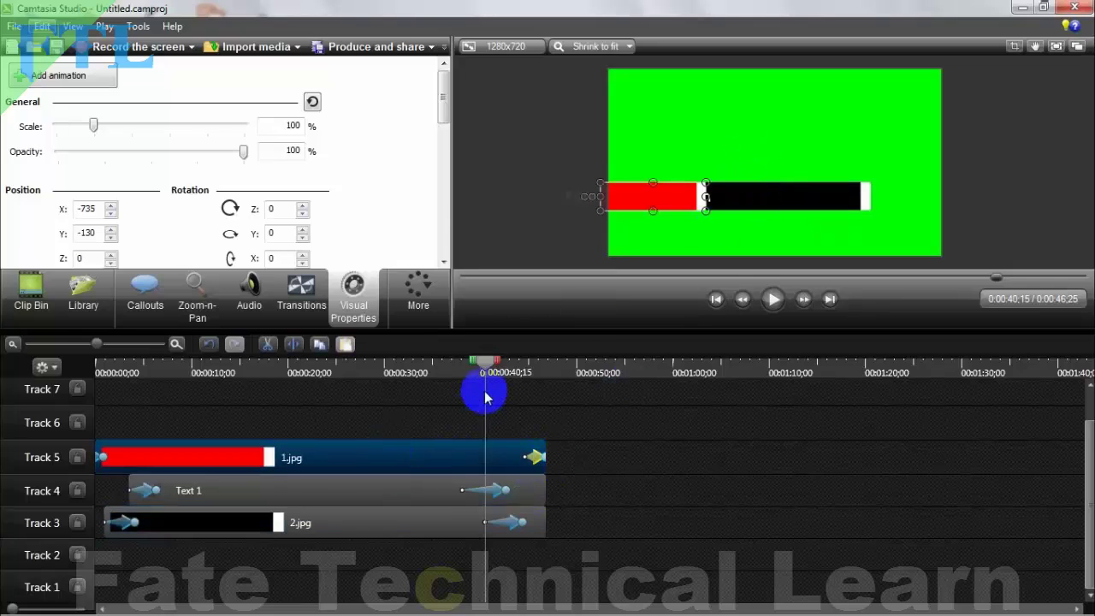
Play back the staggered exit animations from 0:00:35;15 to near the clips' end
left_click(461, 374)
left_click_drag(461, 366, 435, 361)
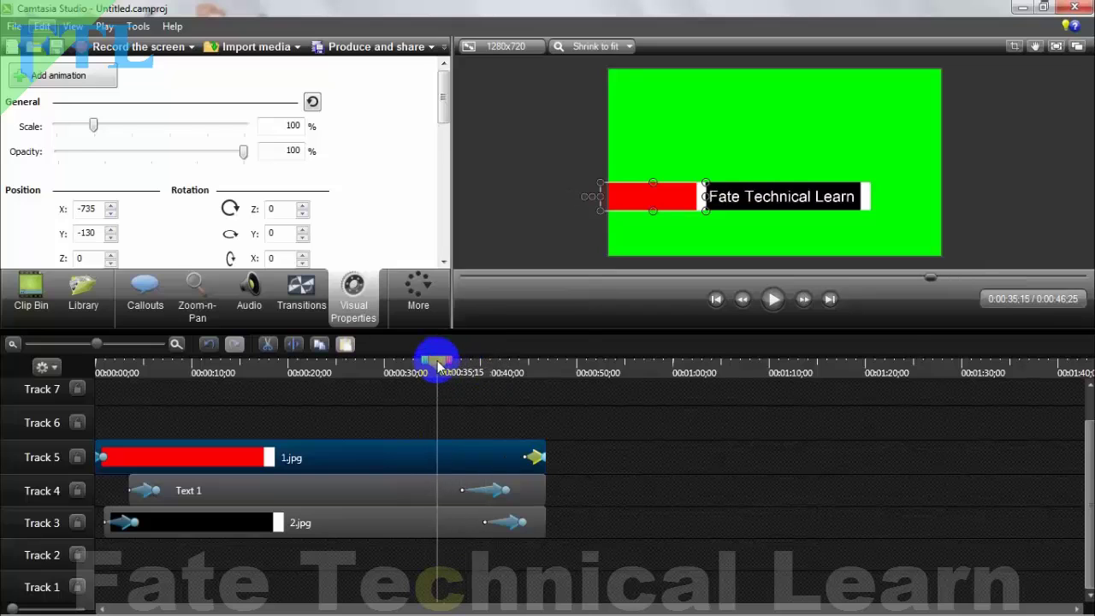
left_click(618, 445)
key("space")
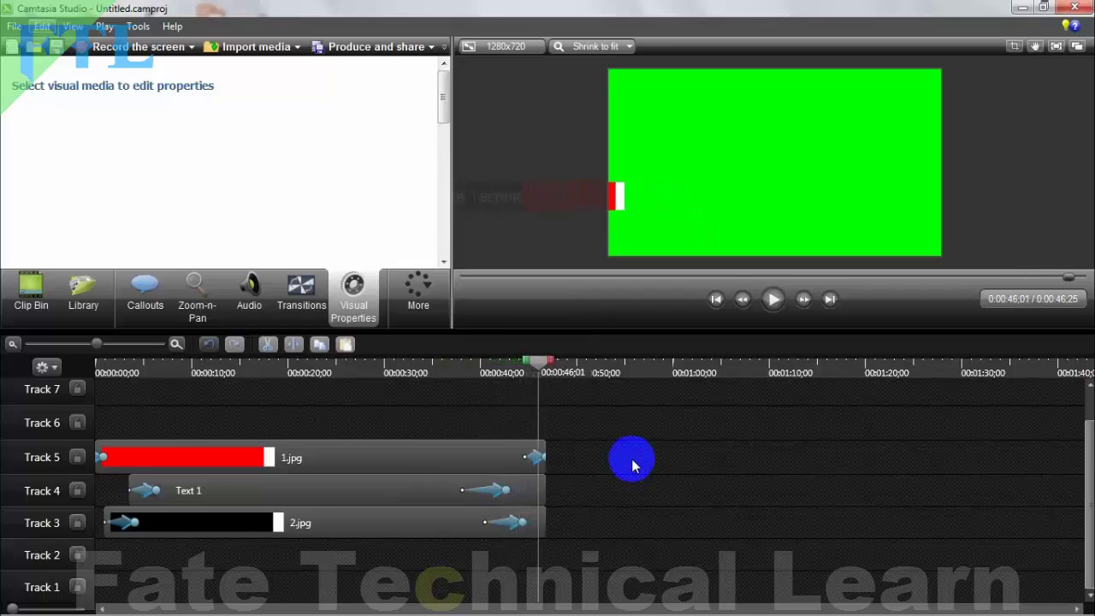
Shift the red bar's exit animation earlier so it starts at about 0:00:43;24, before the black bar's exit ends
left_click(141, 352)
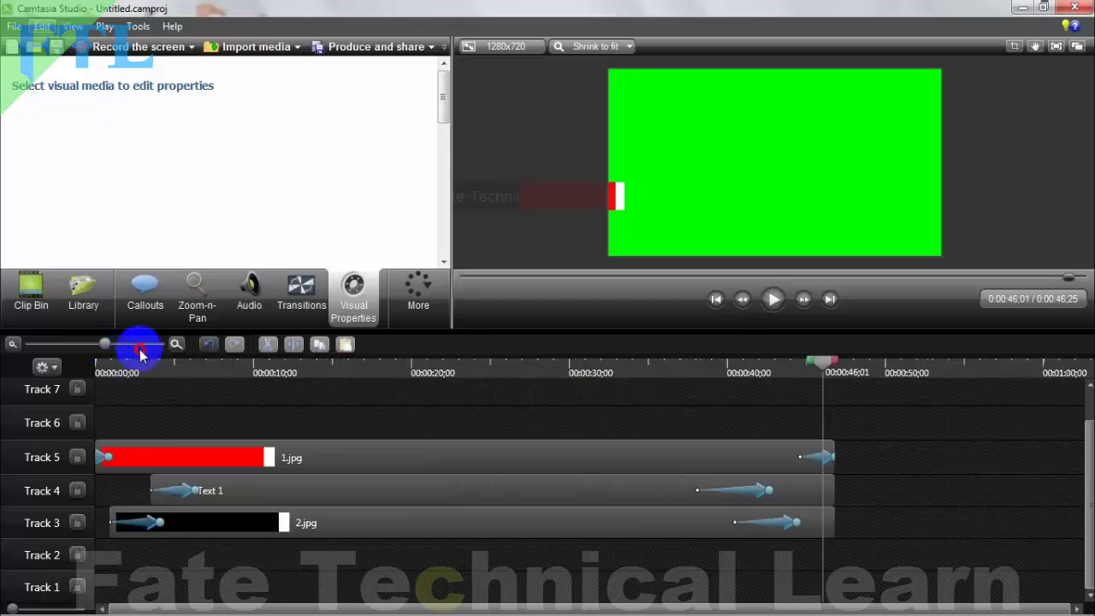
left_click_drag(140, 352, 208, 359)
left_click_drag(809, 362, 420, 419)
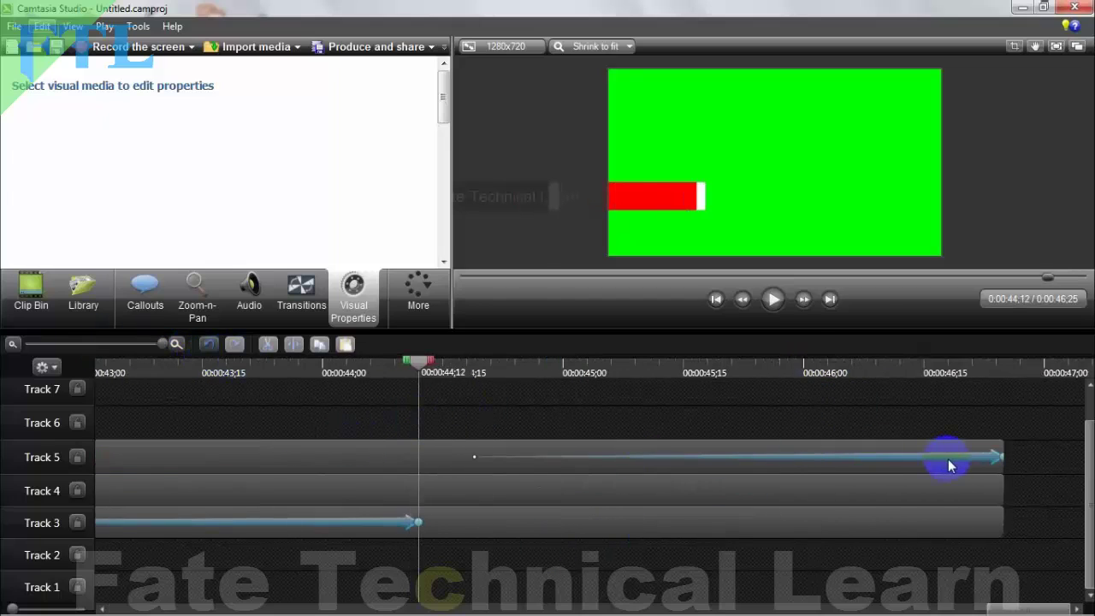
left_click_drag(947, 459, 856, 477)
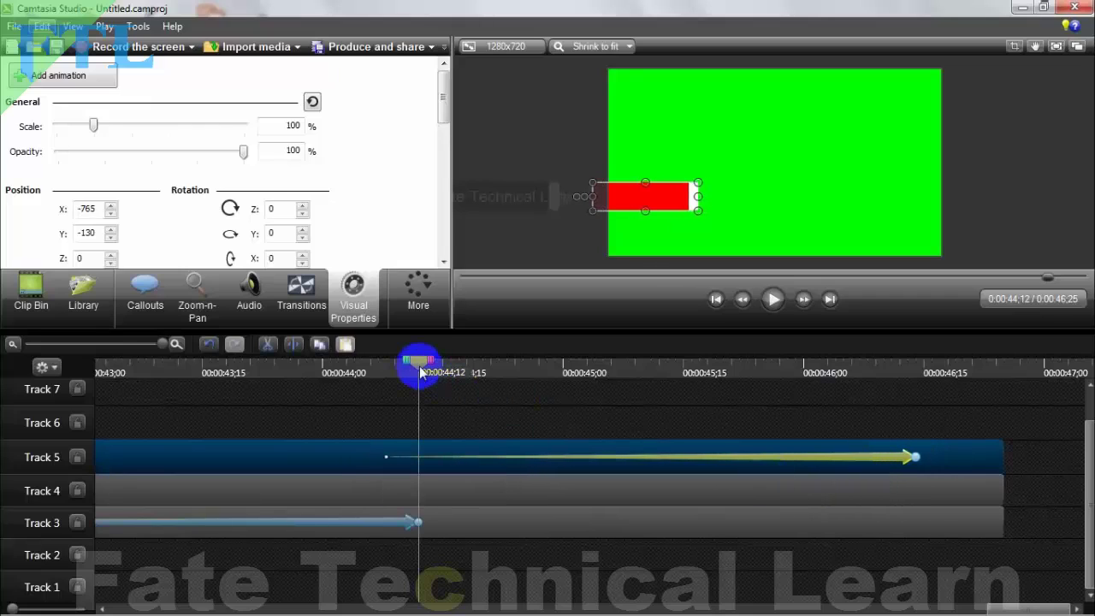
left_click_drag(420, 373, 275, 392)
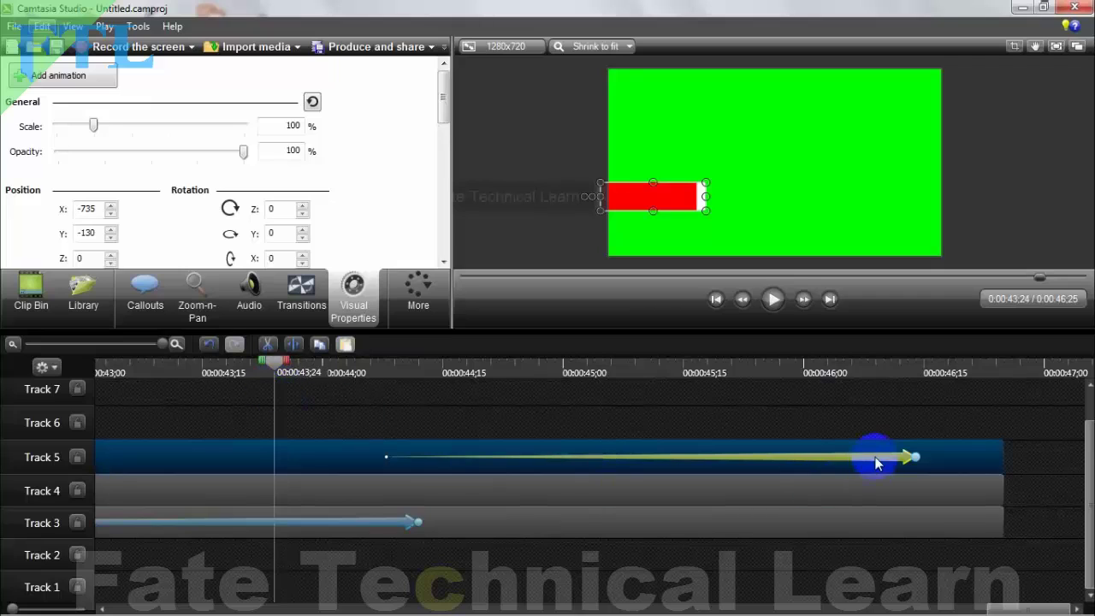
left_click_drag(876, 463, 774, 460)
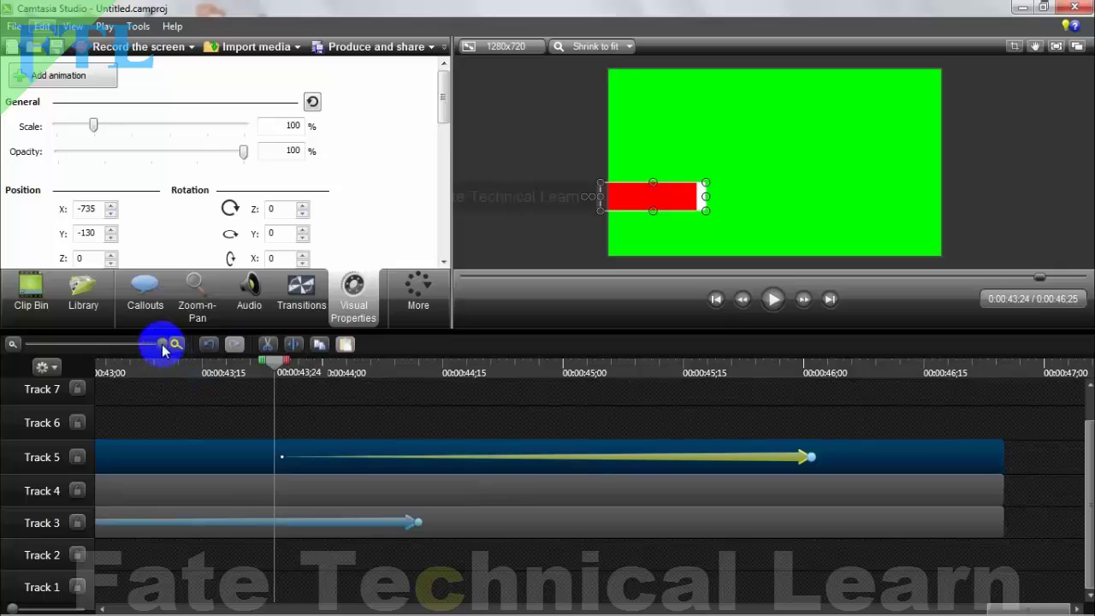
Shorten the red bar's exit animation by pulling its end slightly earlier, and play back the exit
left_click_drag(163, 349, 95, 360)
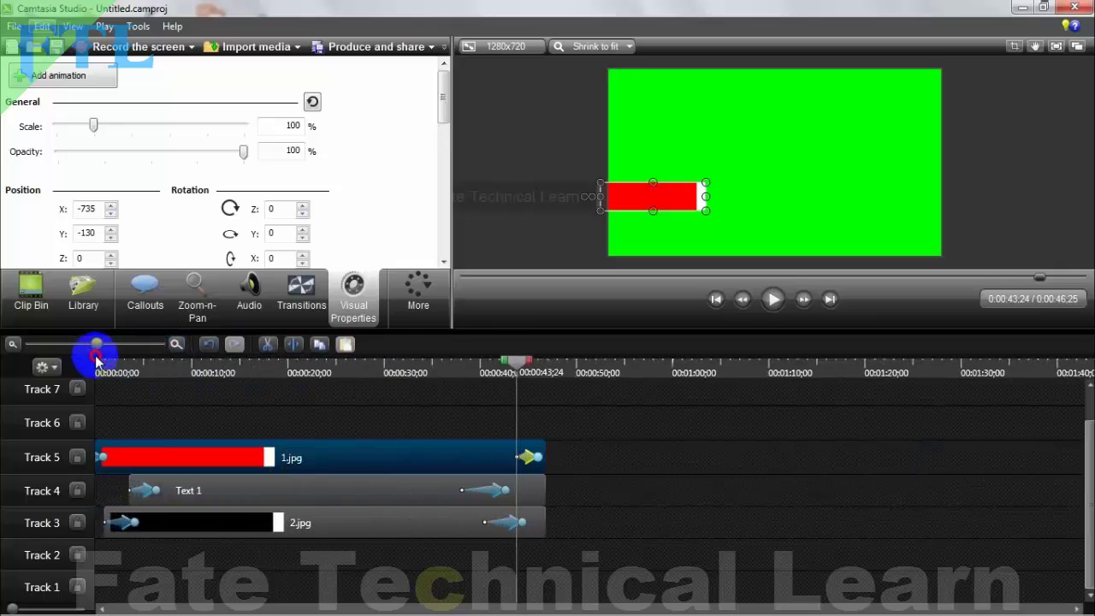
left_click(527, 455)
left_click_drag(538, 455, 532, 456)
key("space")
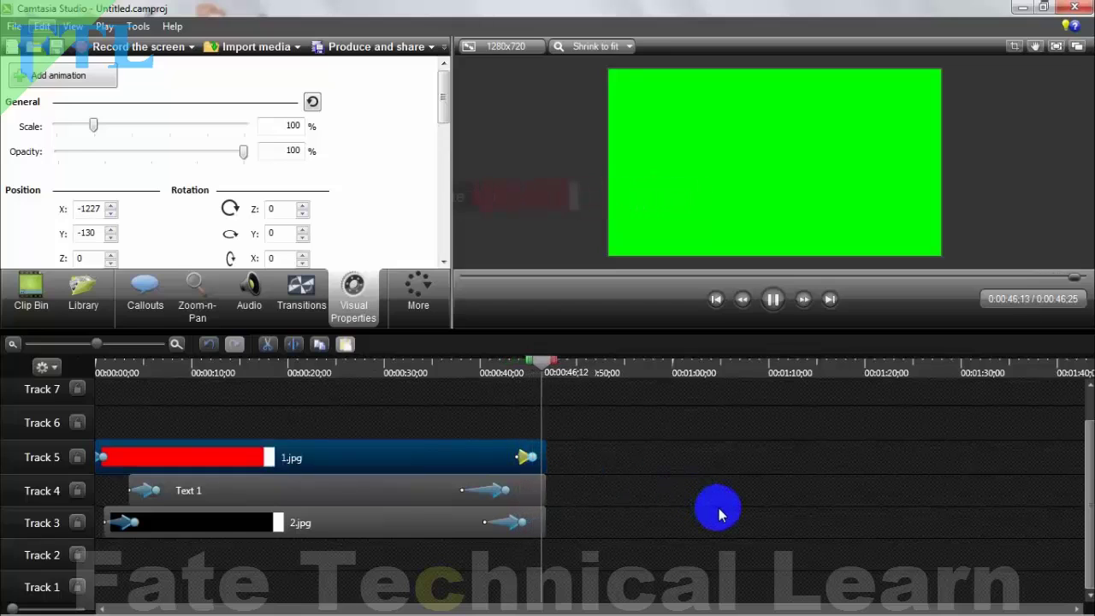
Split the red bar, text and black bar clips at 0:00:45;26 and delete the leftover ends
left_click_drag(547, 366, 541, 366)
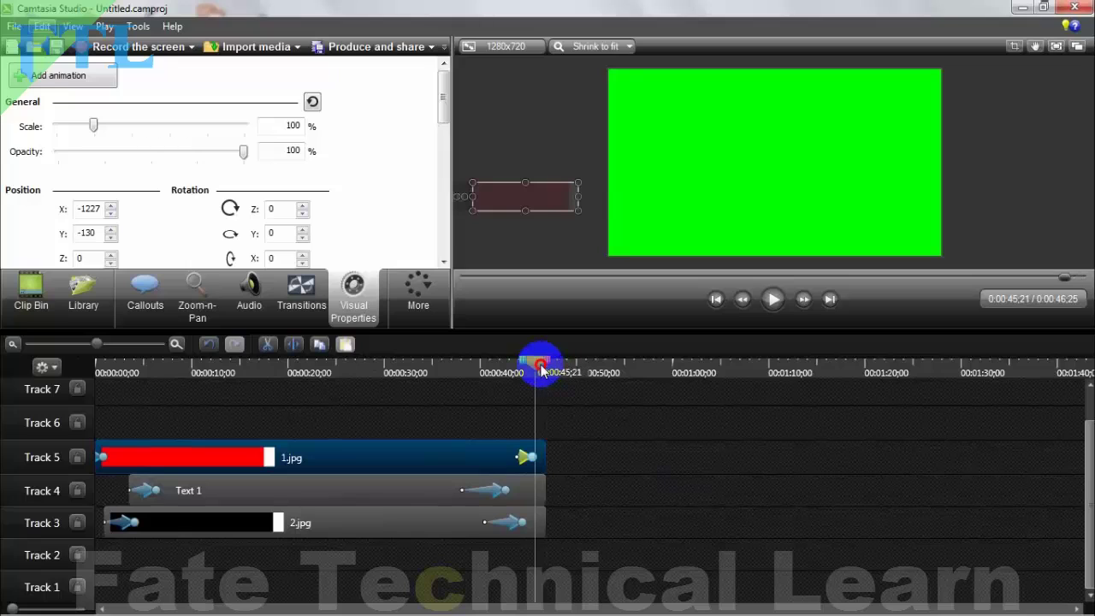
left_click_drag(587, 554, 522, 421)
left_click(294, 345)
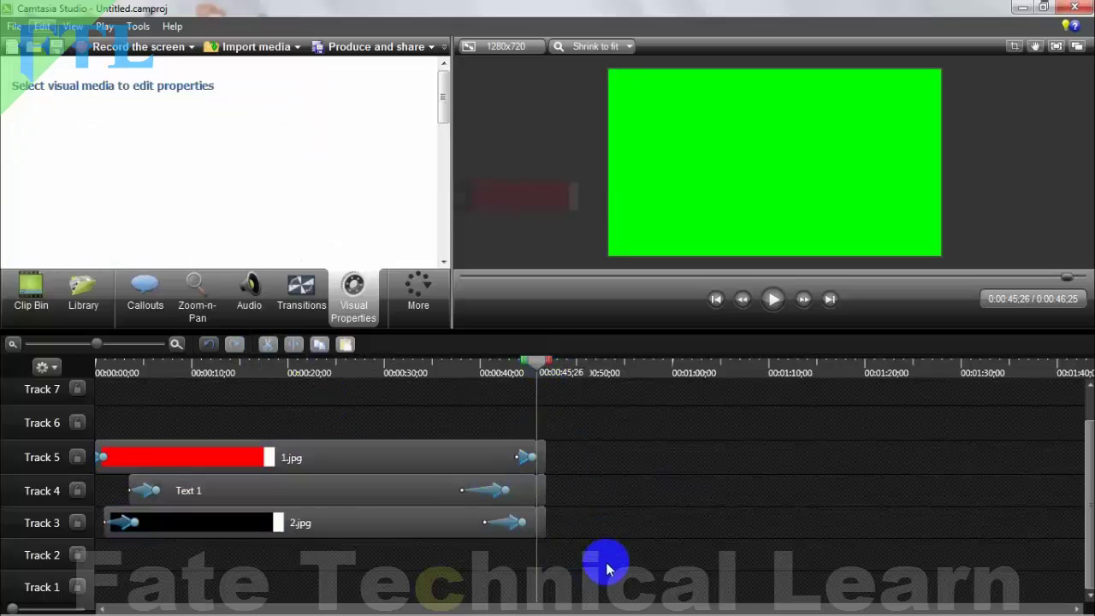
left_click_drag(606, 563, 543, 436)
left_click(596, 501)
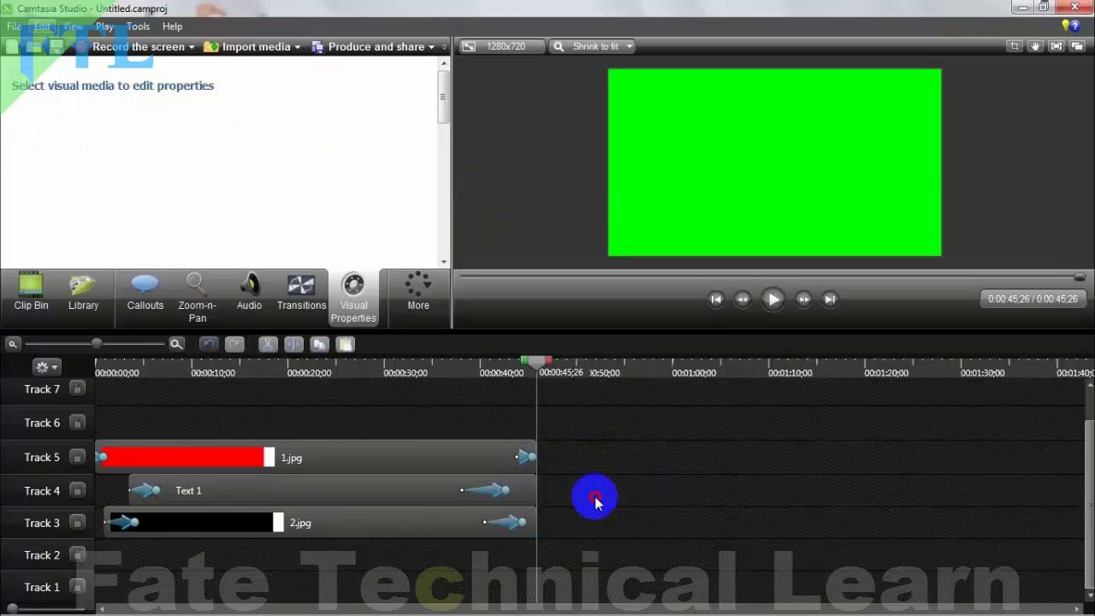
Play back the lower third from the start until the title has slid in
left_click_drag(533, 367, 92, 470)
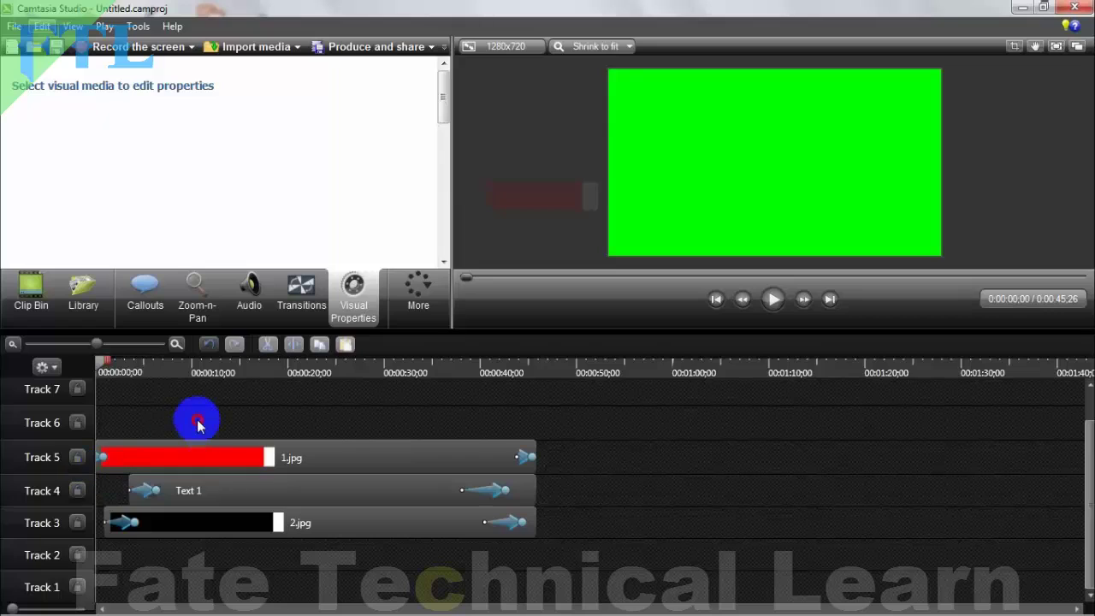
key("space")
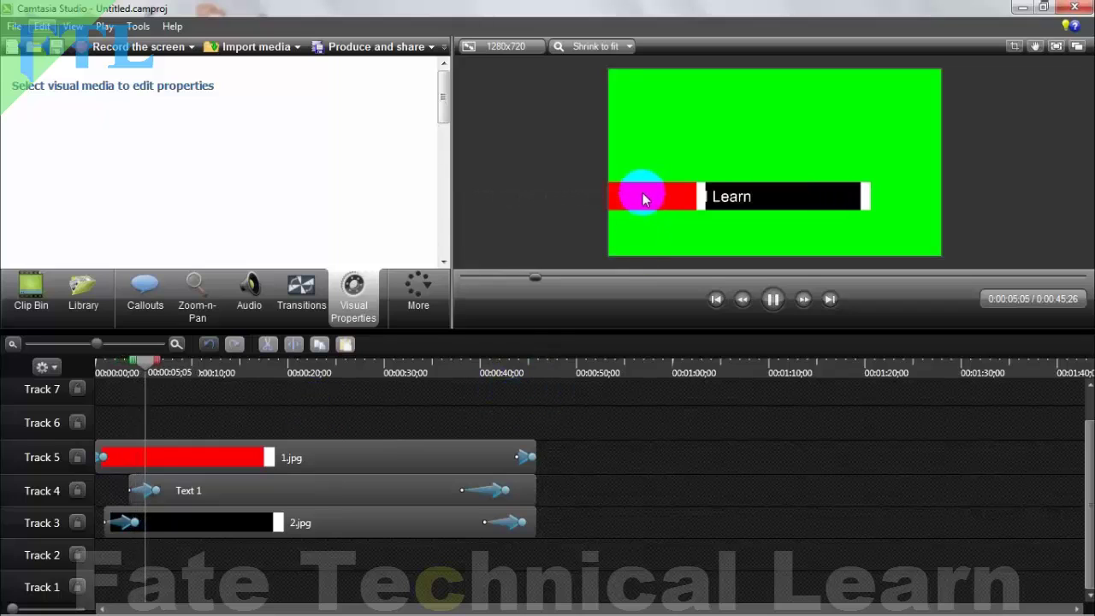
key("space")
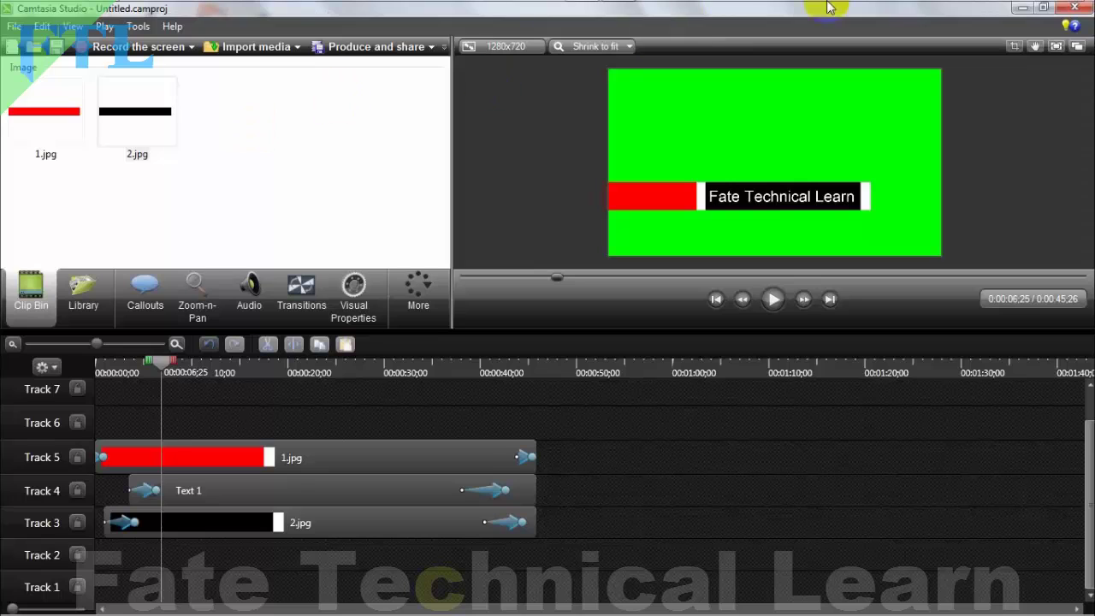
Import 20190310_134910.jpg from the Red folder, place it on Track 6 and stretch it to match the full length of the red bar clip
mouse_move(547, 9)
left_click(114, 12)
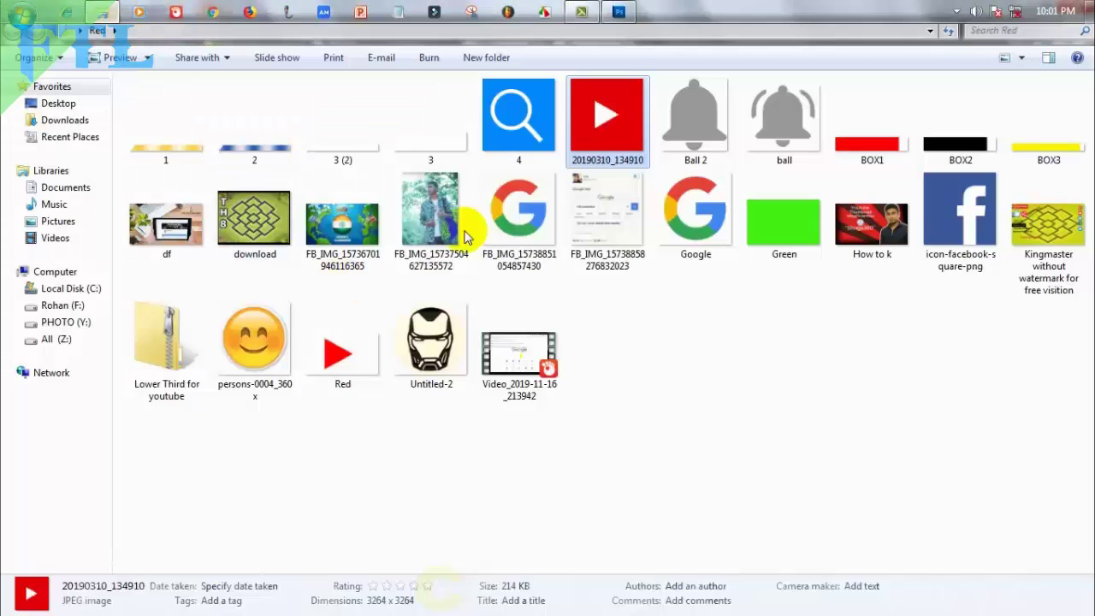
left_click_drag(580, 8, 180, 428)
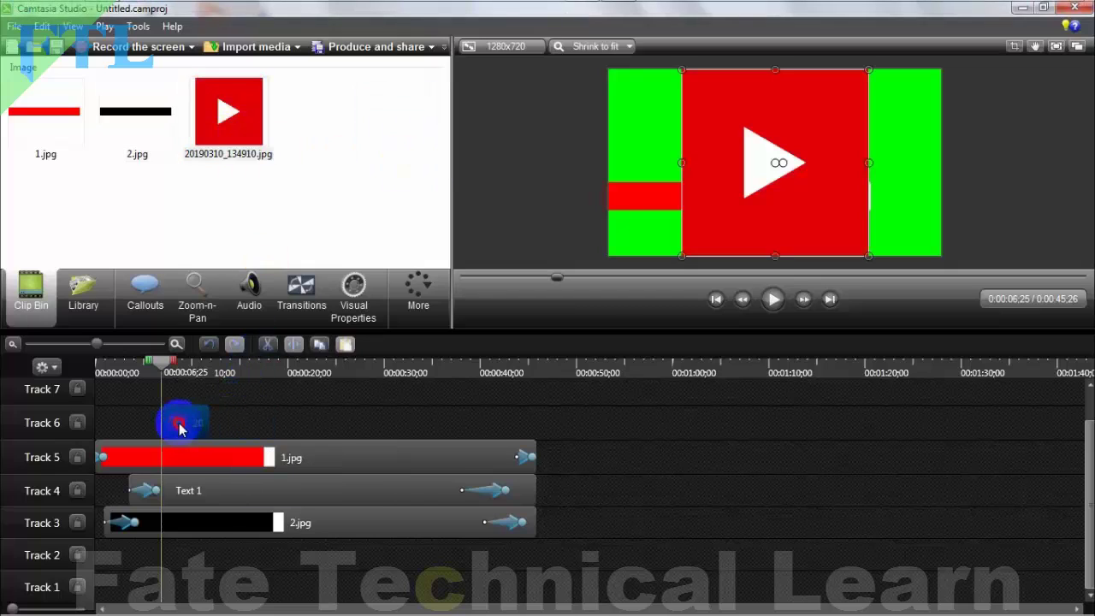
left_click(213, 457)
left_click_drag(208, 420, 527, 411)
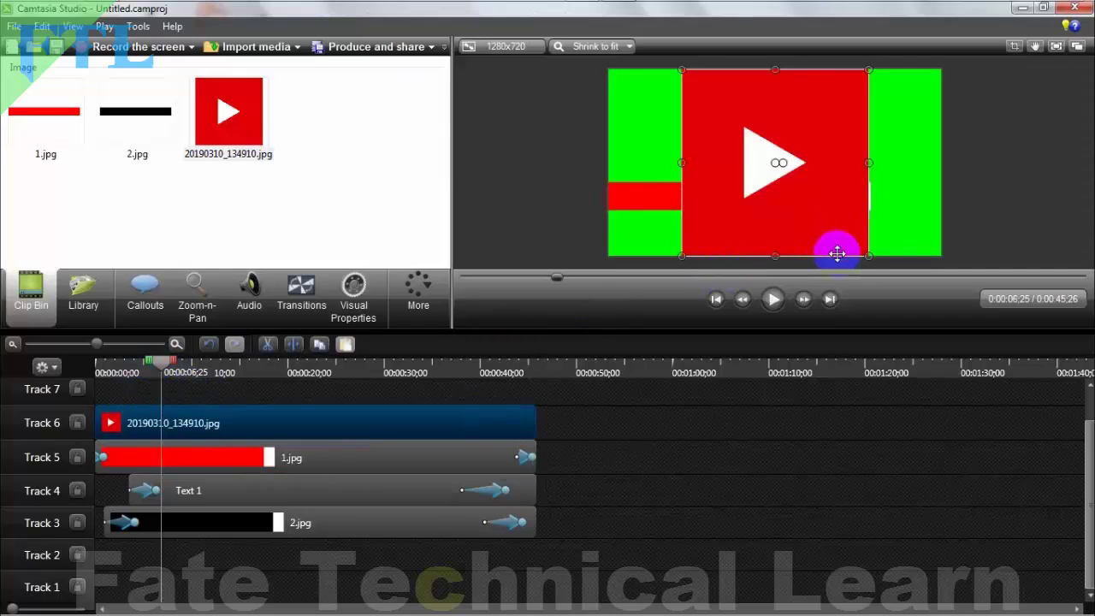
Scale the play-button image down to a small square and place it over the red bar
left_click_drag(866, 253, 653, 193)
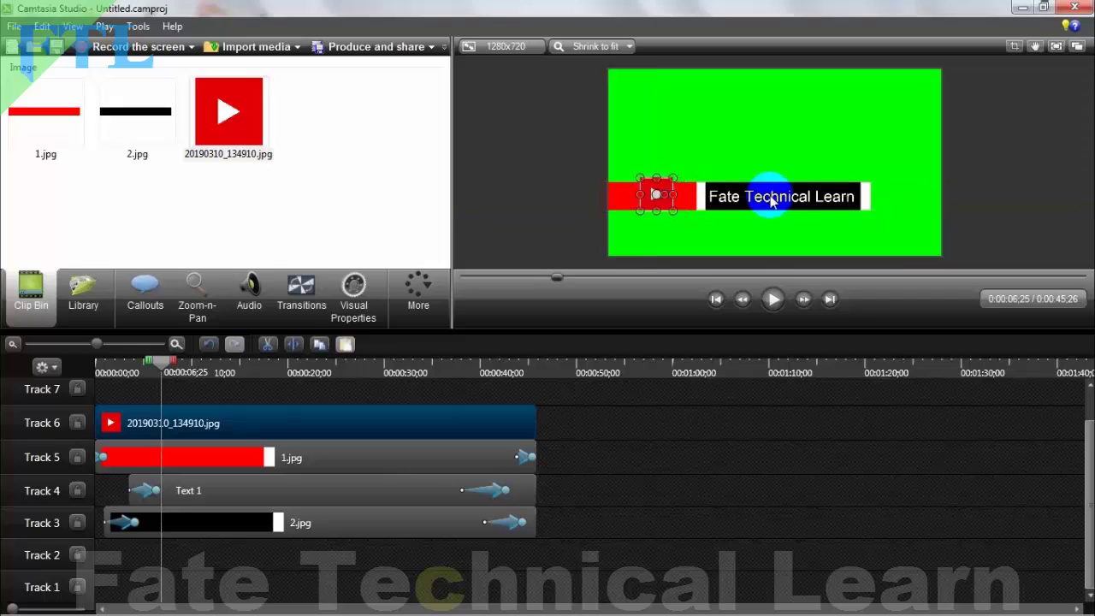
scroll(764, 193, "up", 2)
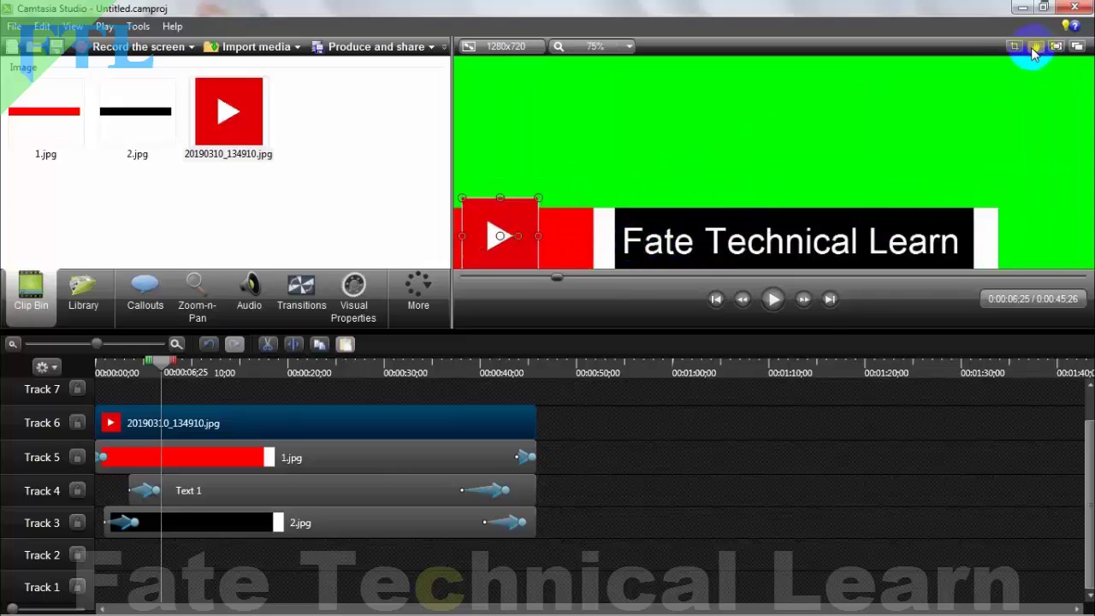
left_click(1035, 48)
left_click_drag(848, 140, 978, 117)
scroll(857, 170, "up", 1)
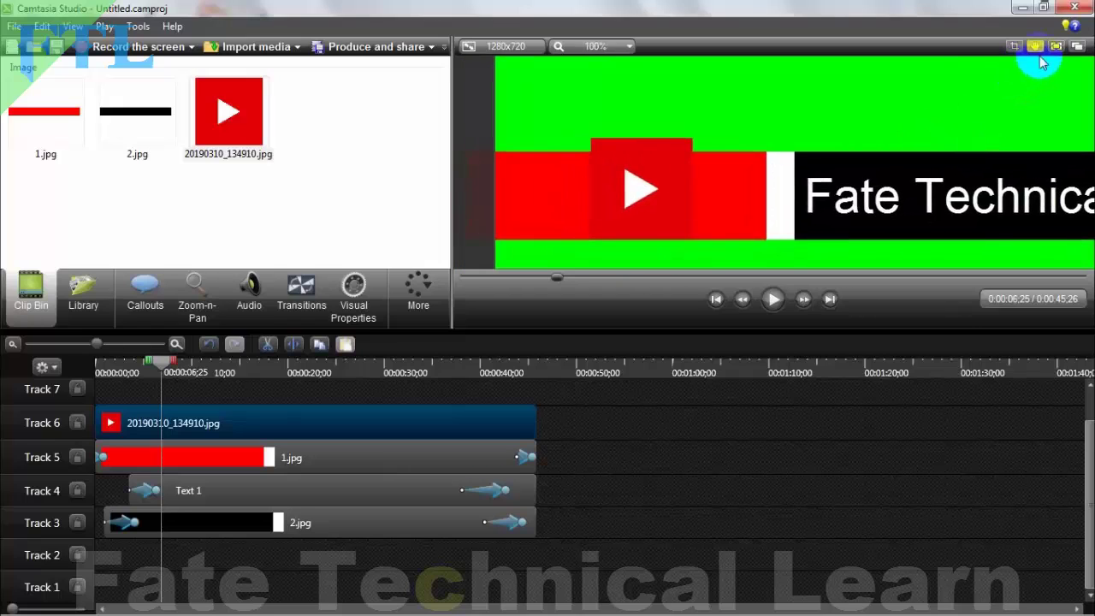
Fit the play-button image to the red bar's height and move it off the canvas to the left
left_click(1036, 50)
left_click(662, 149)
left_click_drag(645, 138, 645, 152)
left_click_drag(692, 195, 560, 220)
left_click(628, 231)
left_click(687, 346)
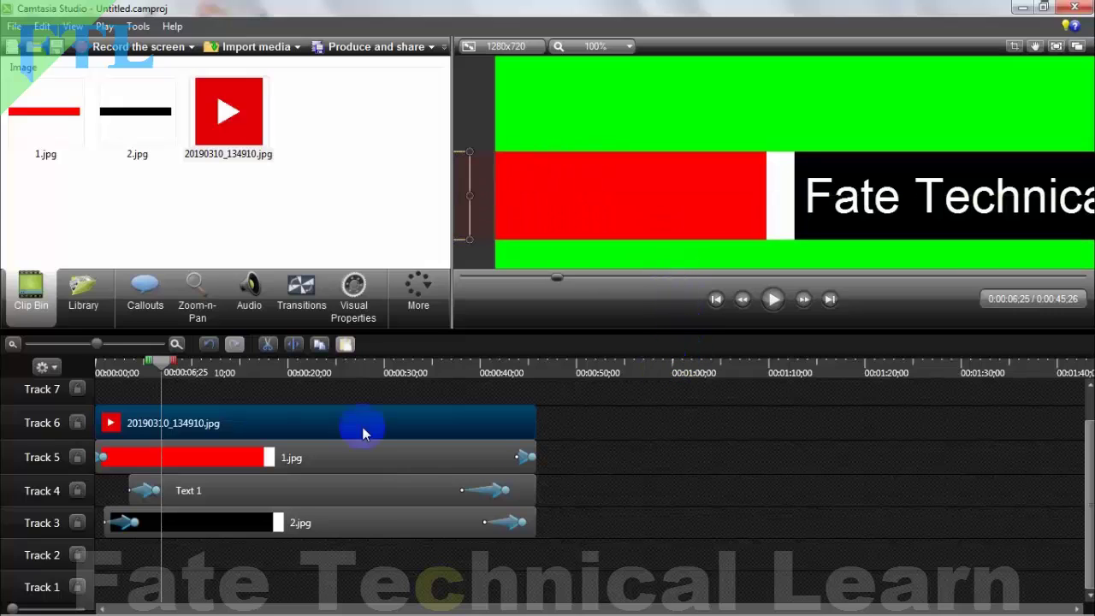
Add an animation to the play-button image at 0:00:05;08 that slides it onto the red bar against its white edge, at X -354
left_click_drag(161, 366, 94, 379)
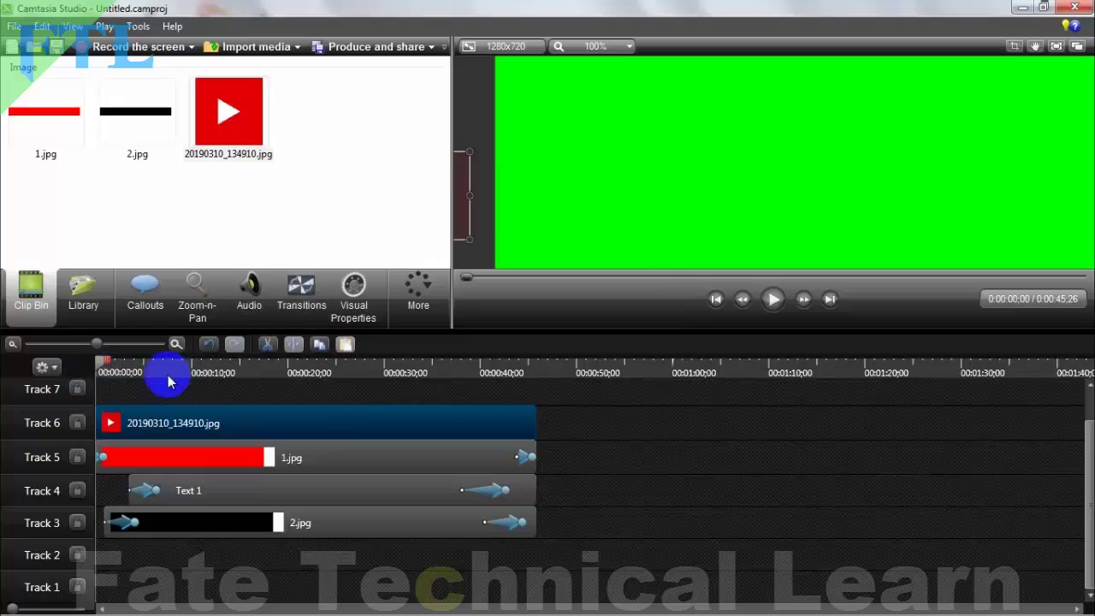
left_click_drag(99, 368, 151, 423)
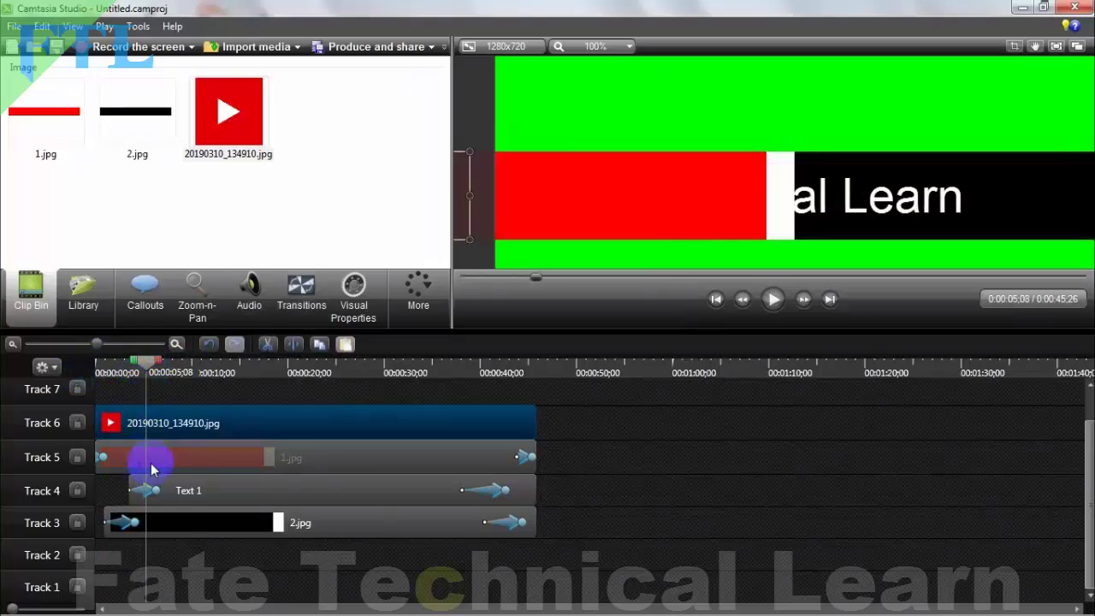
left_click(355, 298)
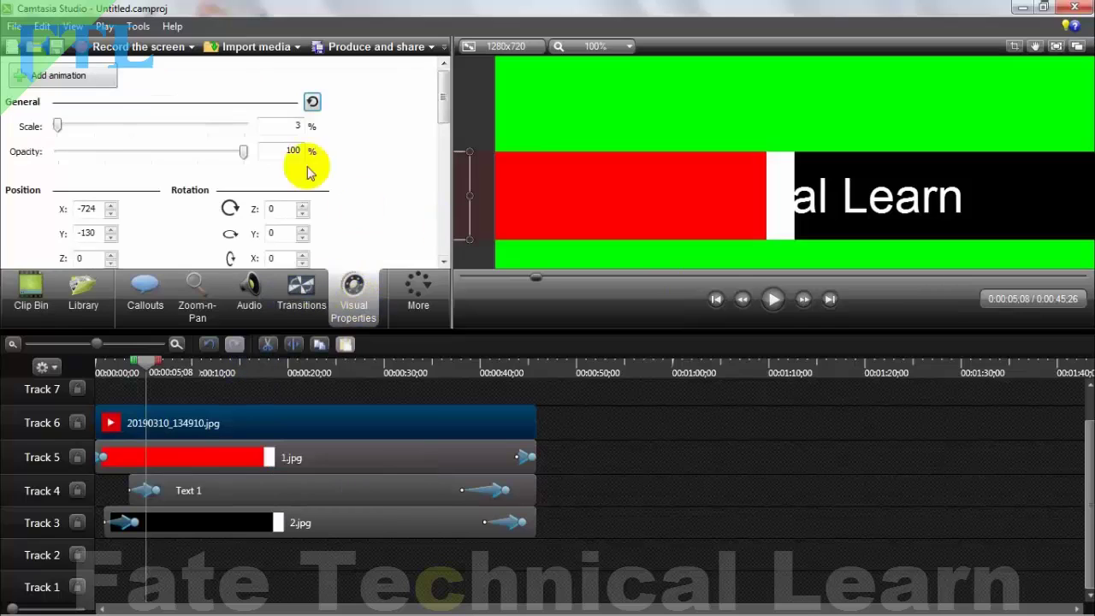
left_click(81, 77)
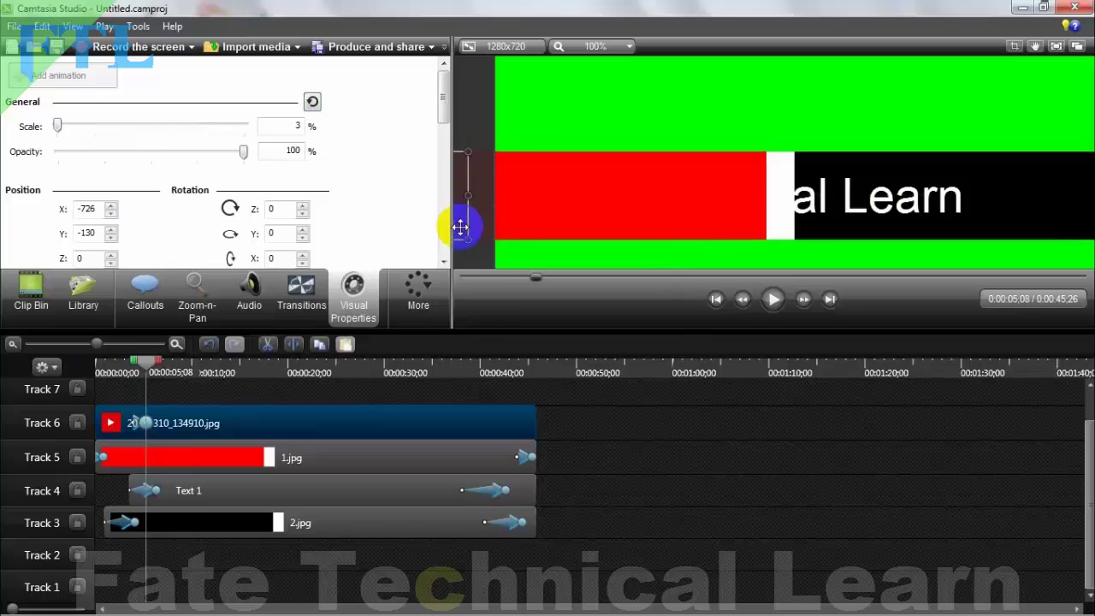
left_click_drag(460, 216, 489, 217)
key("Right")
key("Right")
key("Right")
key("Right")
key("Right")
key("Right")
key("Right")
key("Right")
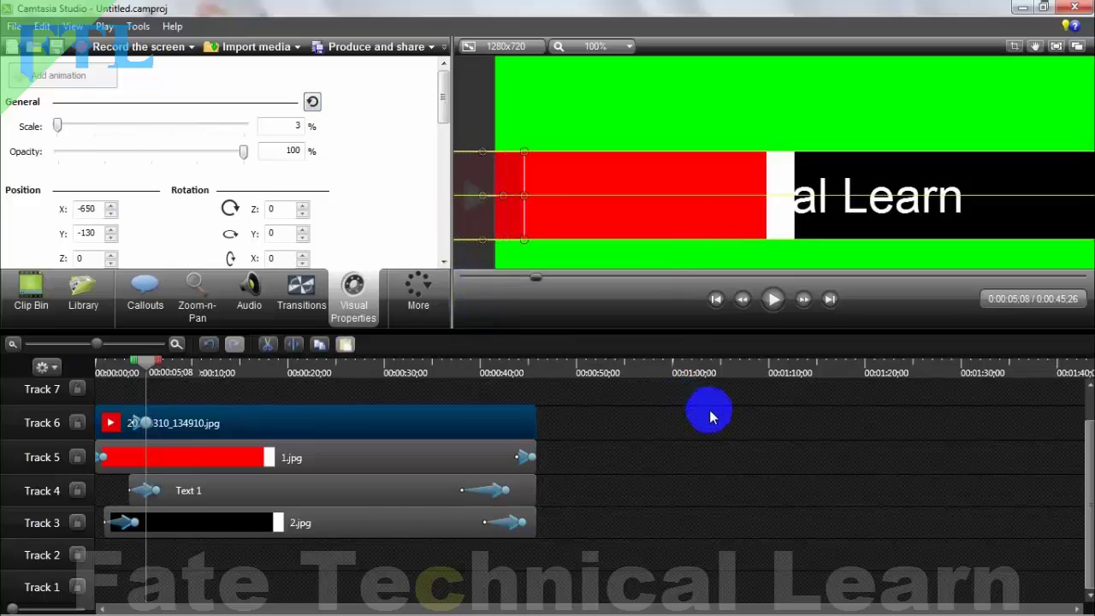
key("Right")
key("Right")
key("Right")
key("Right")
key("Right")
key("Right")
key("Right")
key("Right")
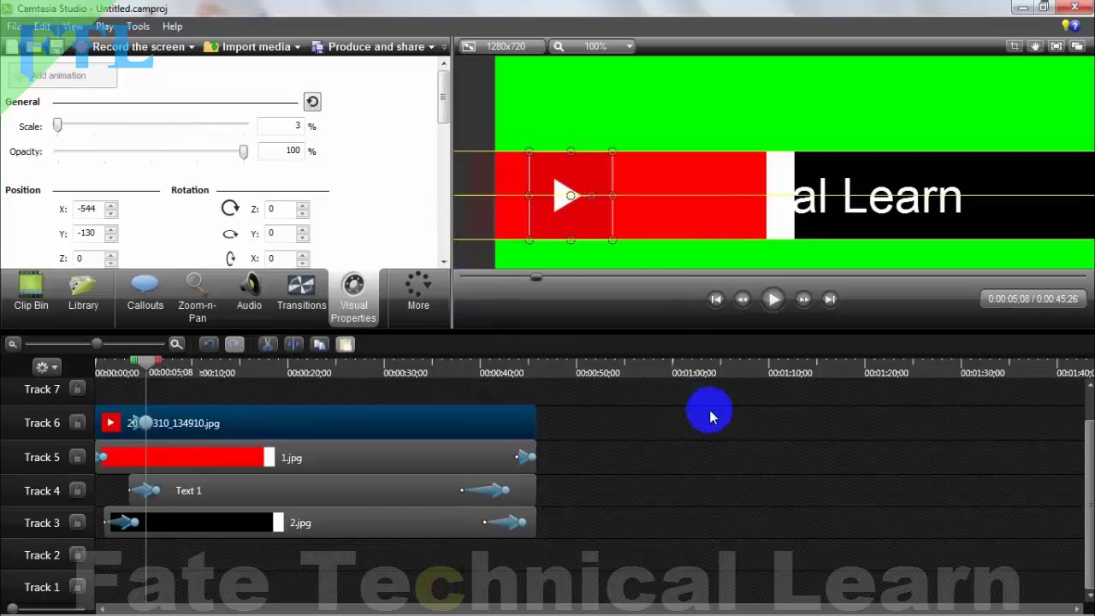
key("Right")
key("Right")
key("Right")
key("Right")
key("Right")
key("Right")
key("Right")
key("Right")
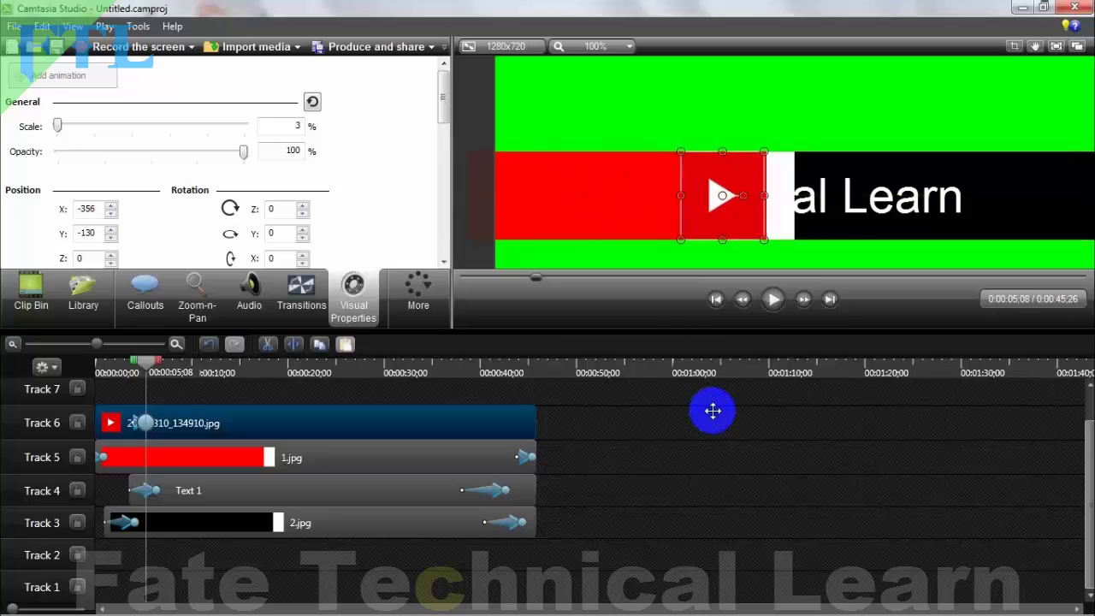
key("Right")
key("Right")
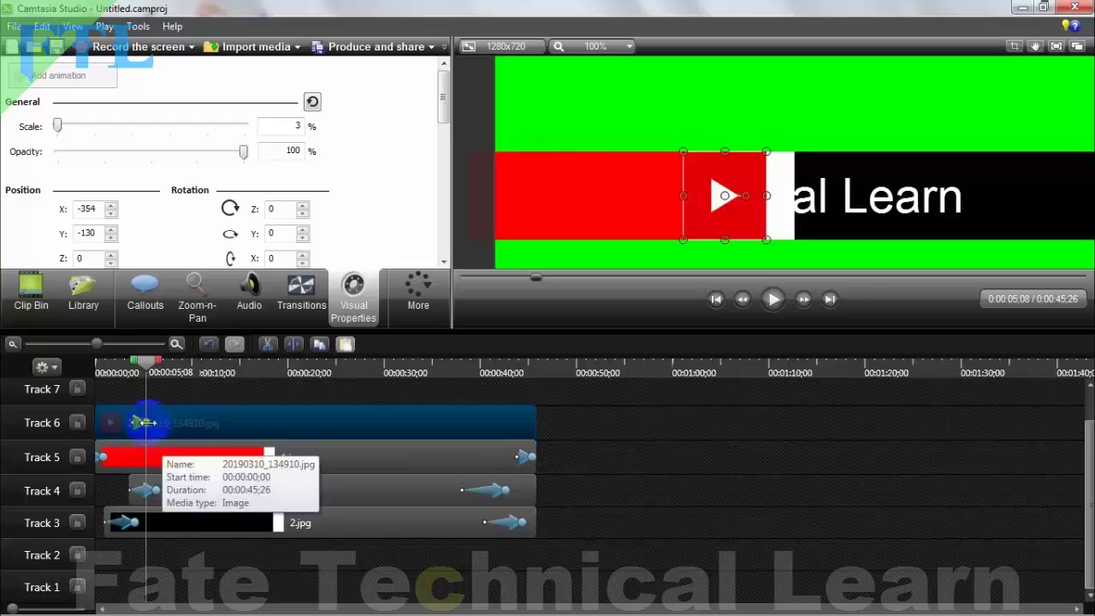
Add a second animation to the play-button image at 0:00:06;03 that slides it back left along the red bar to X -498
left_click(154, 365)
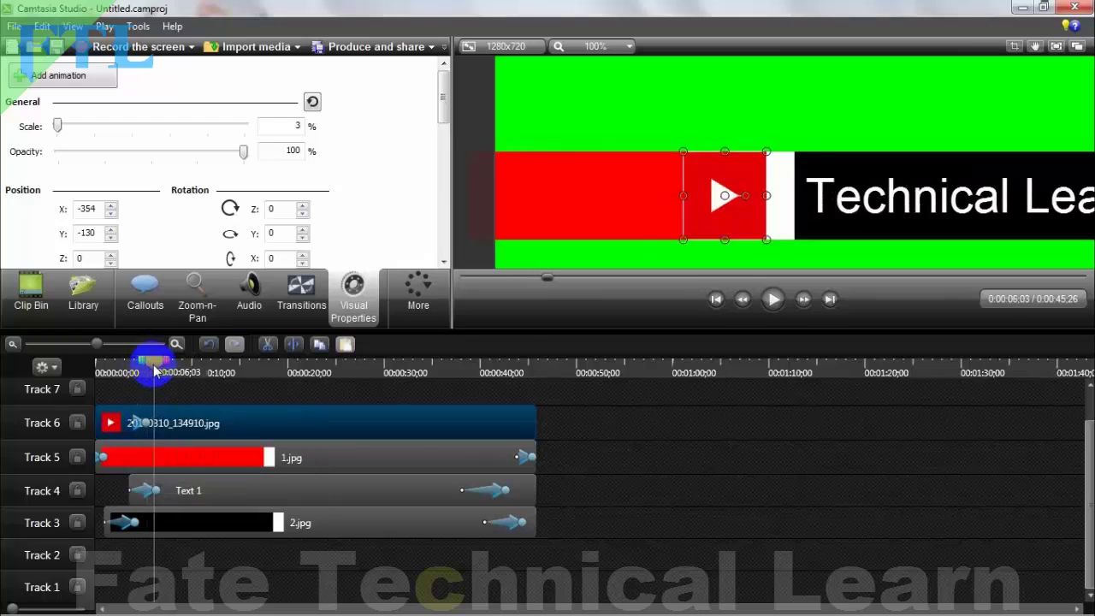
left_click(56, 76)
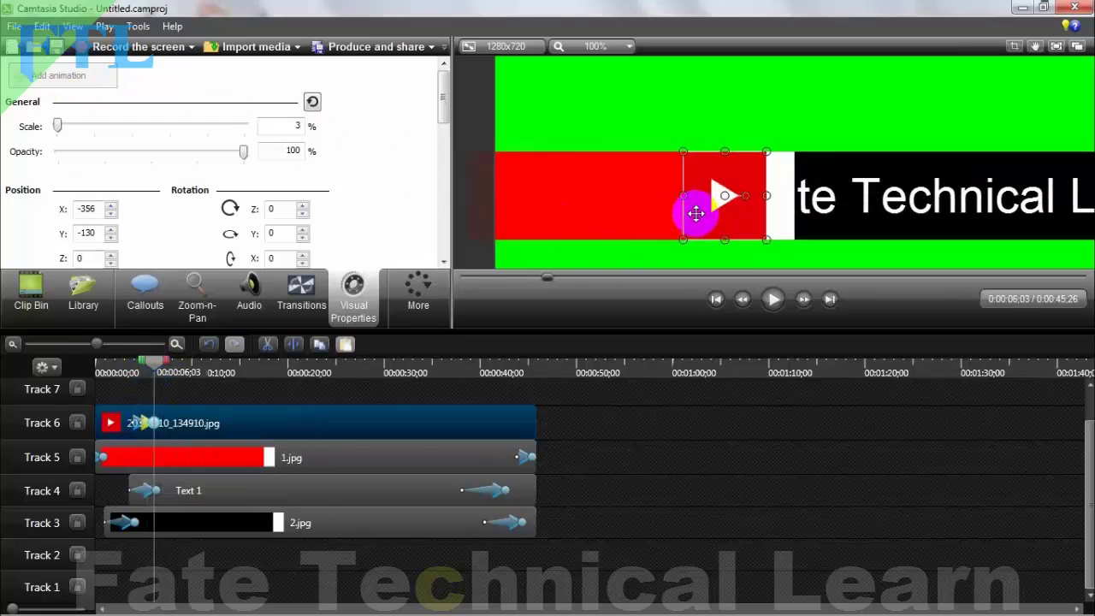
left_click_drag(693, 225, 694, 239)
key("Left")
key("Left")
key("Left")
key("Left")
key("Left")
key("Left")
key("Left")
key("Left")
key("Left")
key("Left")
key("Left")
key("Left")
key("Left")
key("Left")
key("Left")
key("Left")
key("Left")
key("Left")
key("Left")
key("Left")
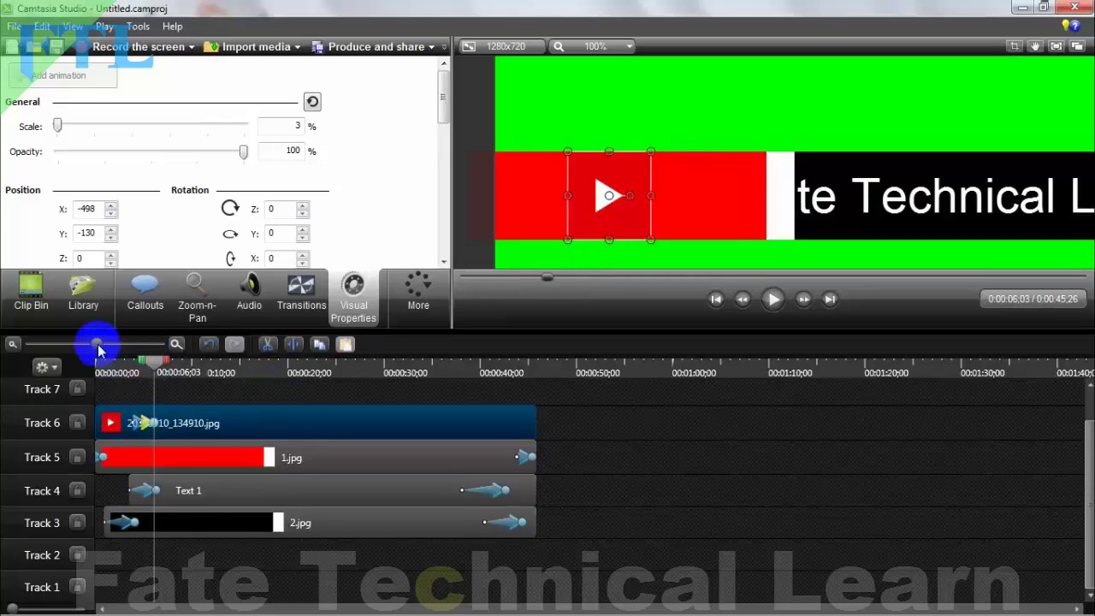
Move both play-button animations together to the very start of the image clip on Track 6
left_click_drag(98, 343, 237, 343)
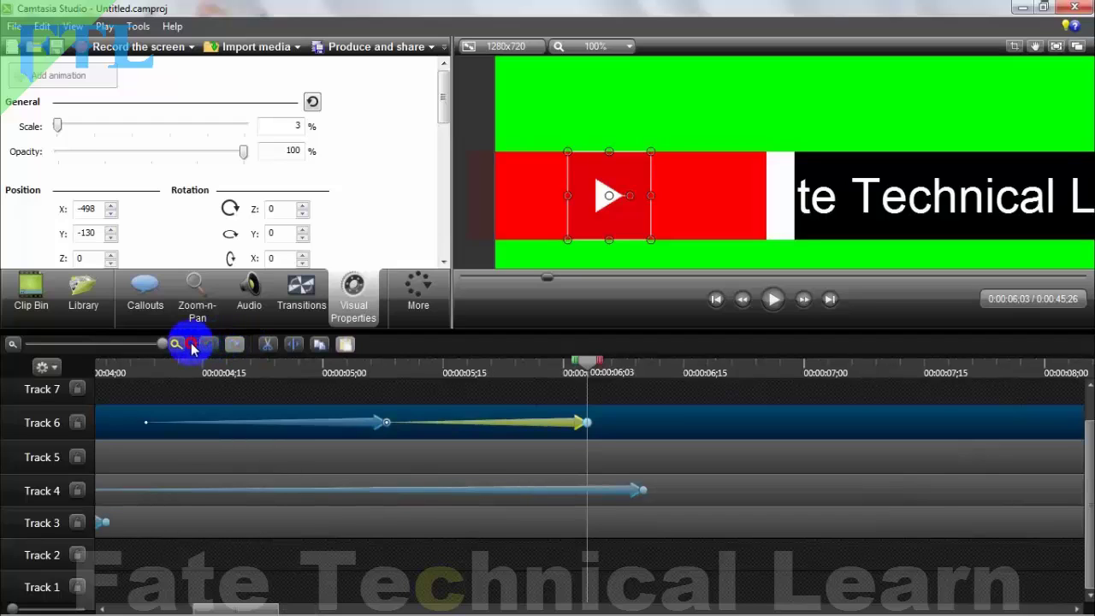
left_click_drag(161, 344, 144, 343)
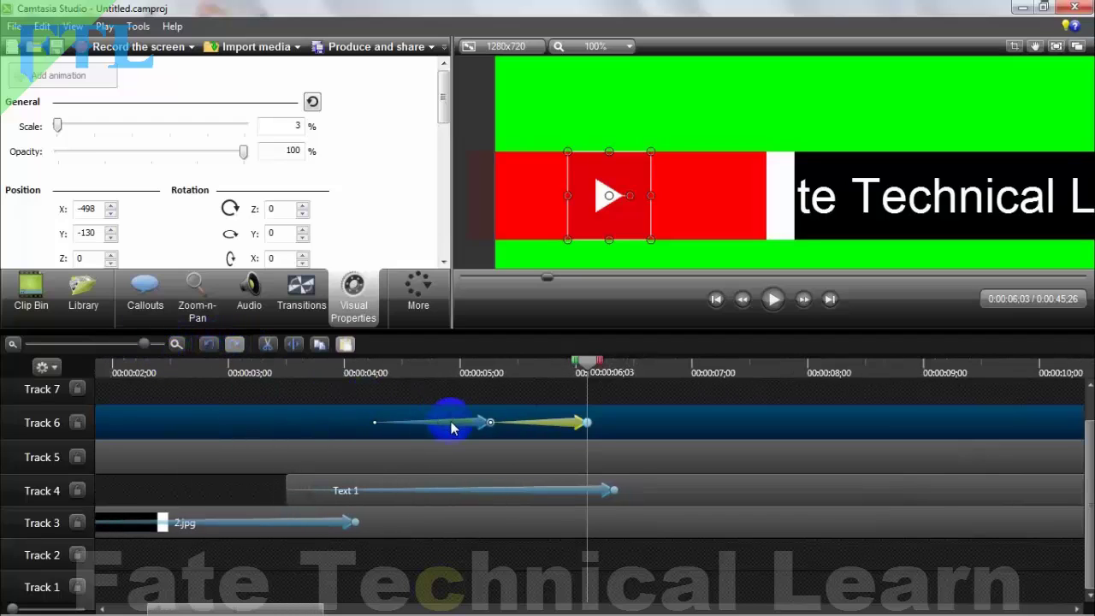
left_click_drag(460, 430, 83, 421)
left_click_drag(144, 346, 133, 346)
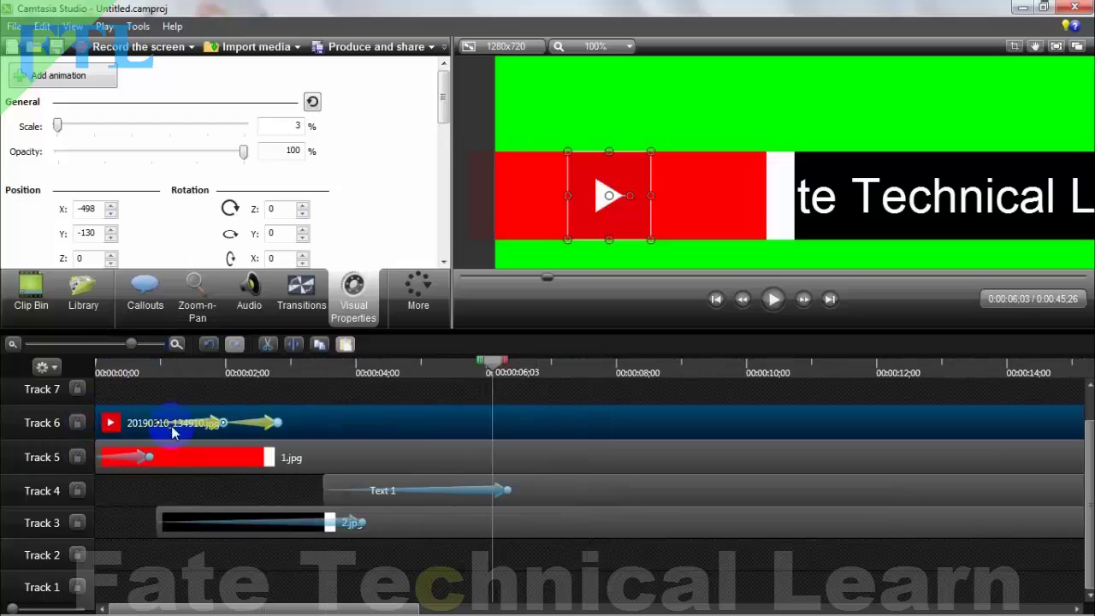
left_click_drag(193, 428, 100, 421)
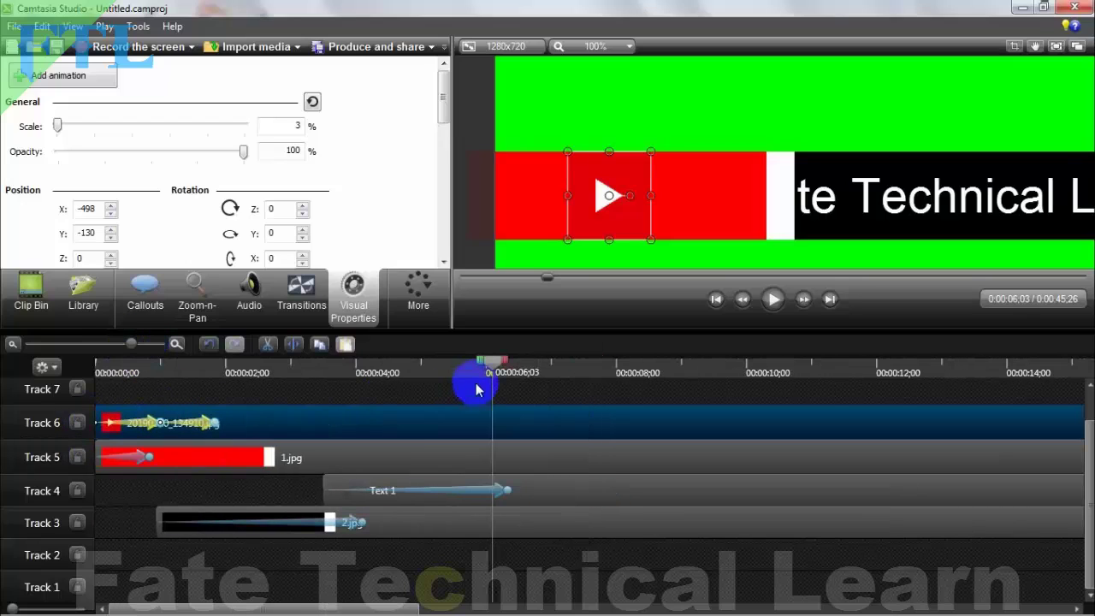
Shrink the canvas preview to fit and play back the play-button slide-in from the start of the timeline
left_click_drag(492, 369, 81, 408)
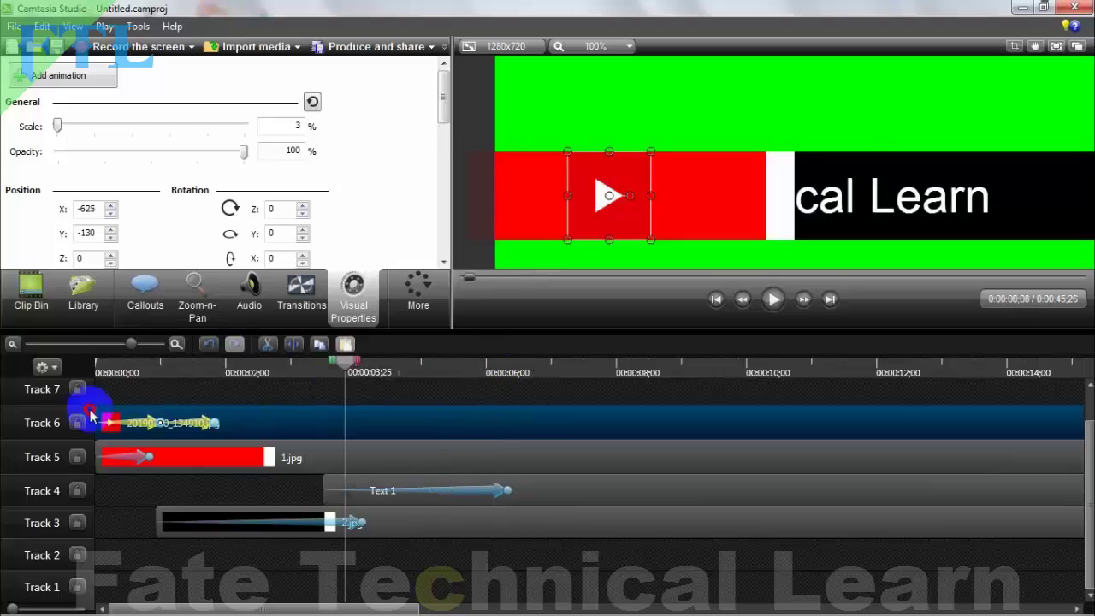
left_click(152, 390)
left_click(596, 46)
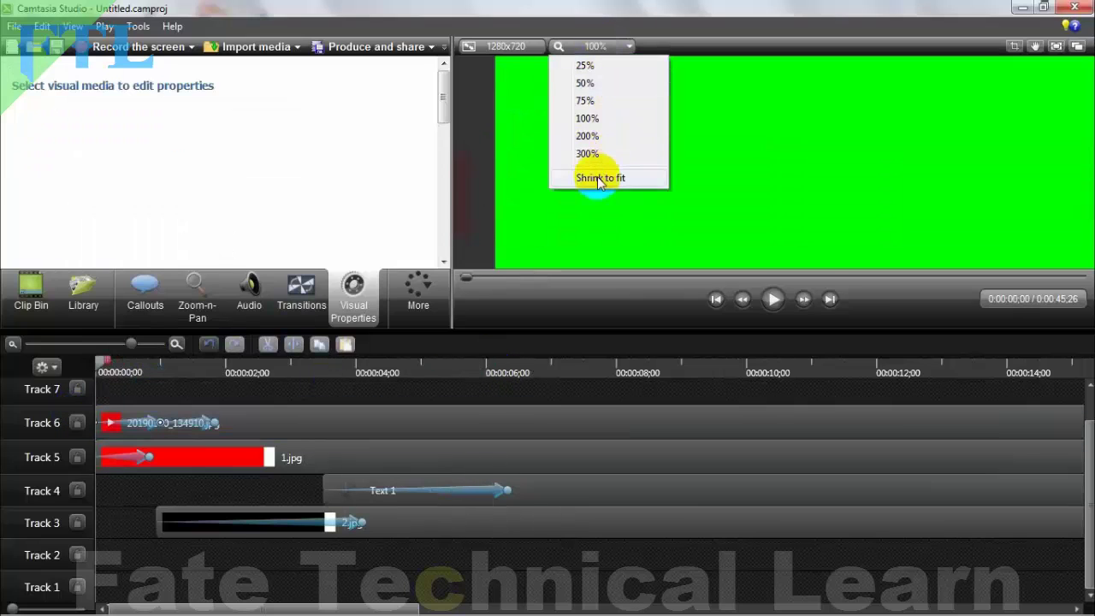
left_click(597, 178)
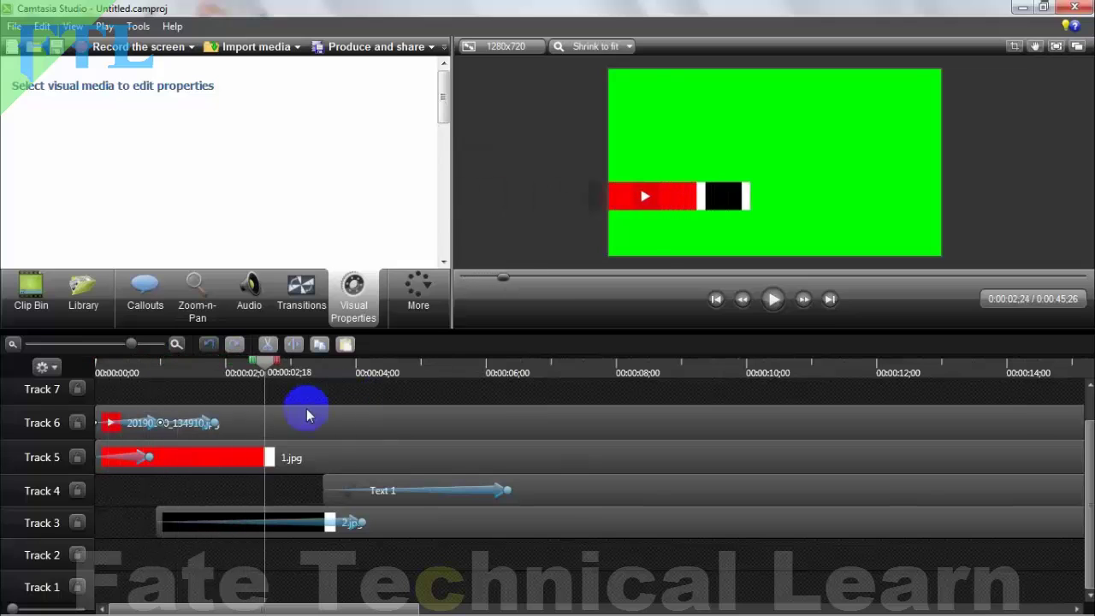
Shift both play-button animations slightly later on Track 6
left_click(157, 433)
left_click(195, 419)
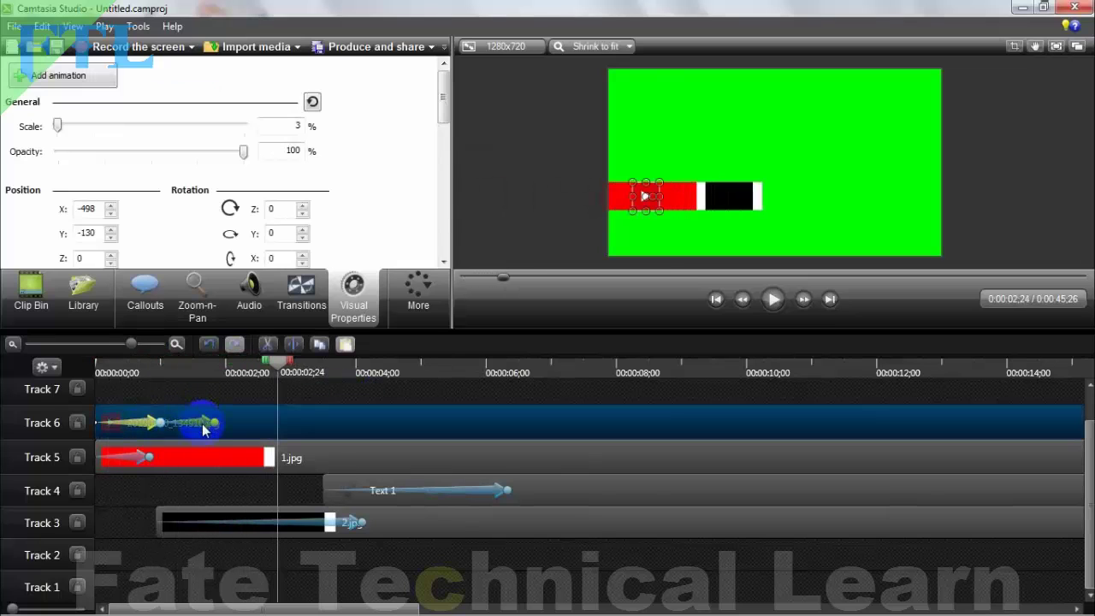
left_click_drag(209, 425, 208, 425)
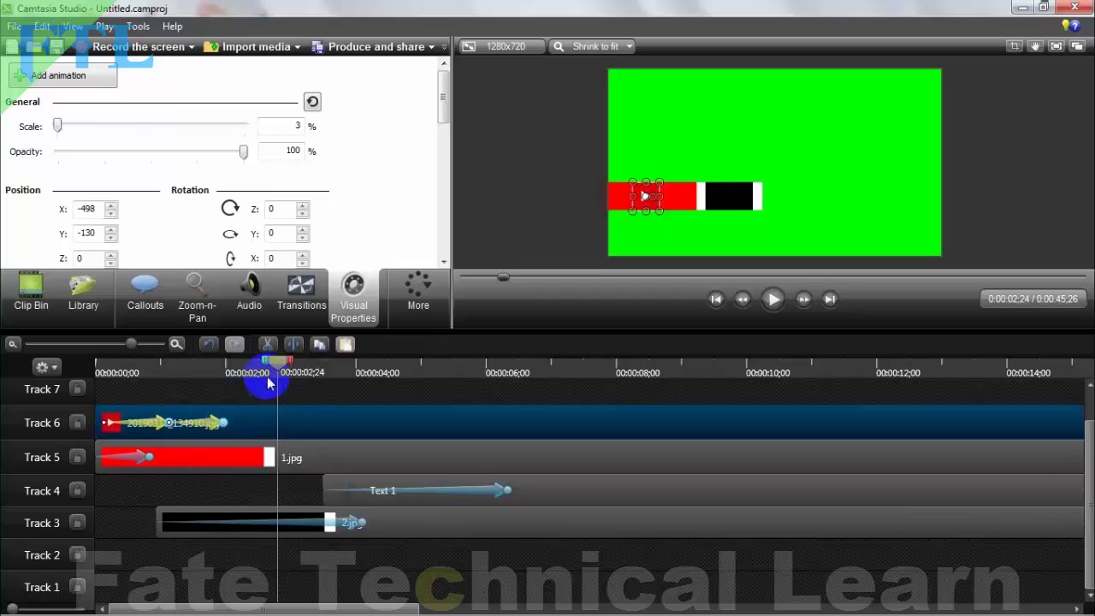
Play back the lower third from the start until the title is fully in place
left_click_drag(274, 371, 74, 384)
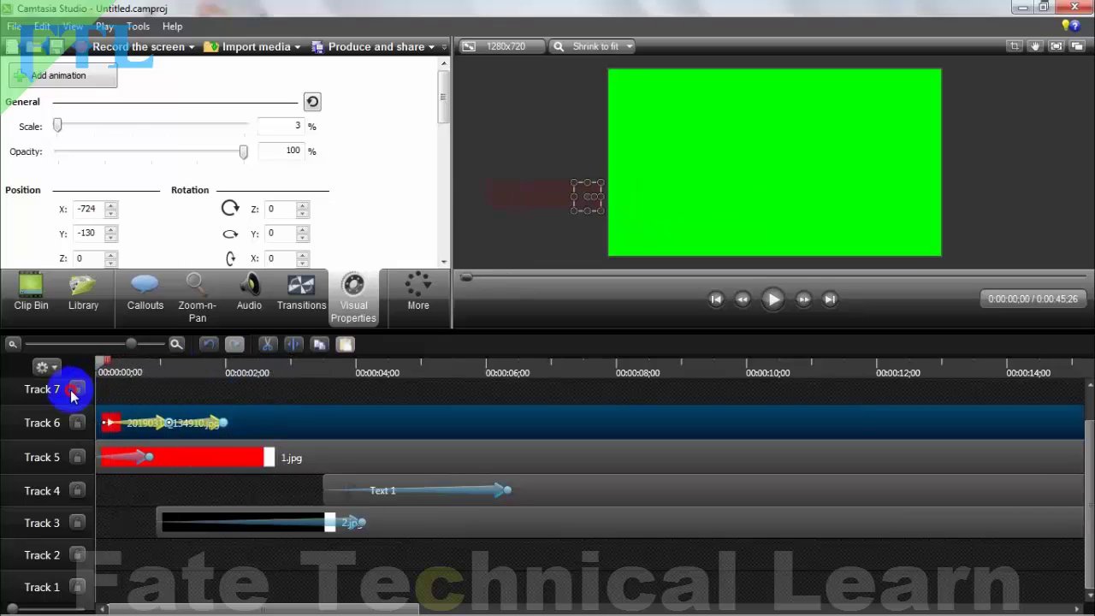
left_click(124, 395)
key("space")
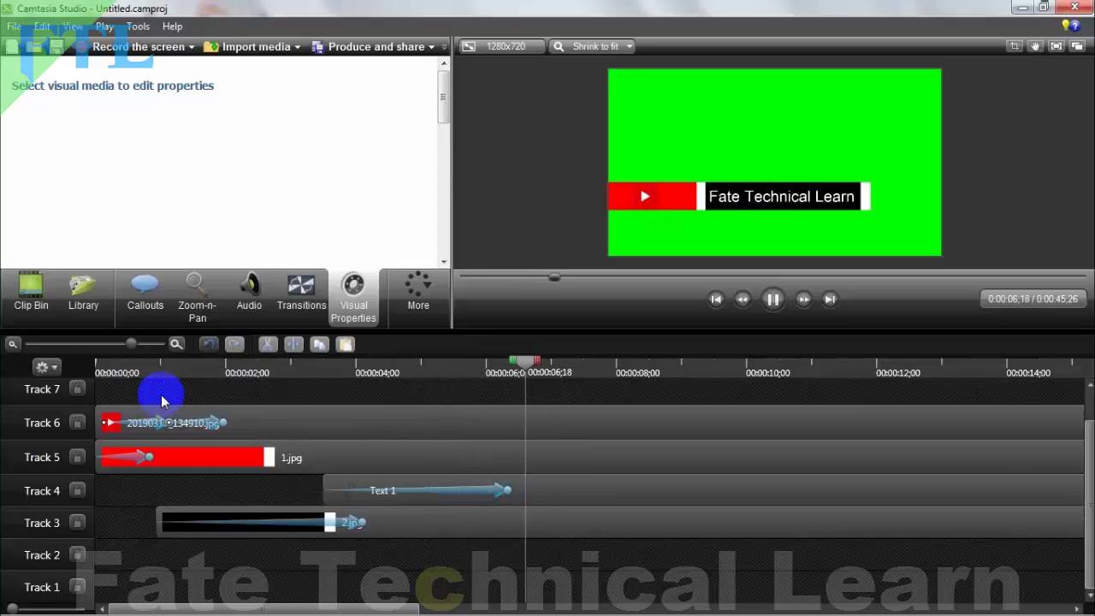
key("space")
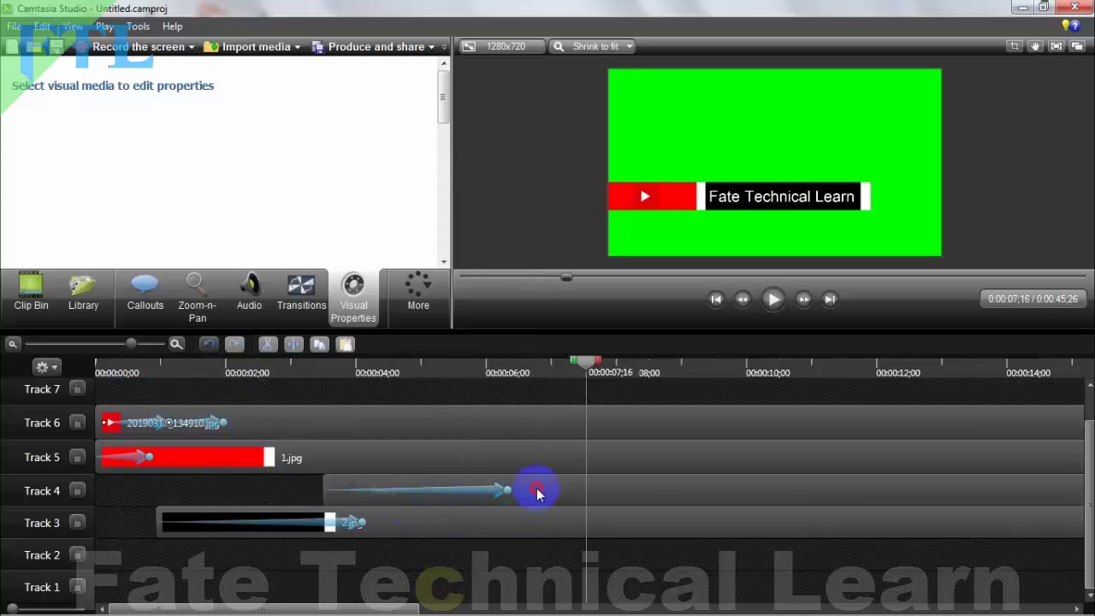
Move the Text 1 and 2.jpg clips together about 1.2 seconds later, so the black bar starts just after 0:00:02
left_click(533, 491)
left_click(530, 524, "ctrl")
left_click_drag(537, 530, 575, 532)
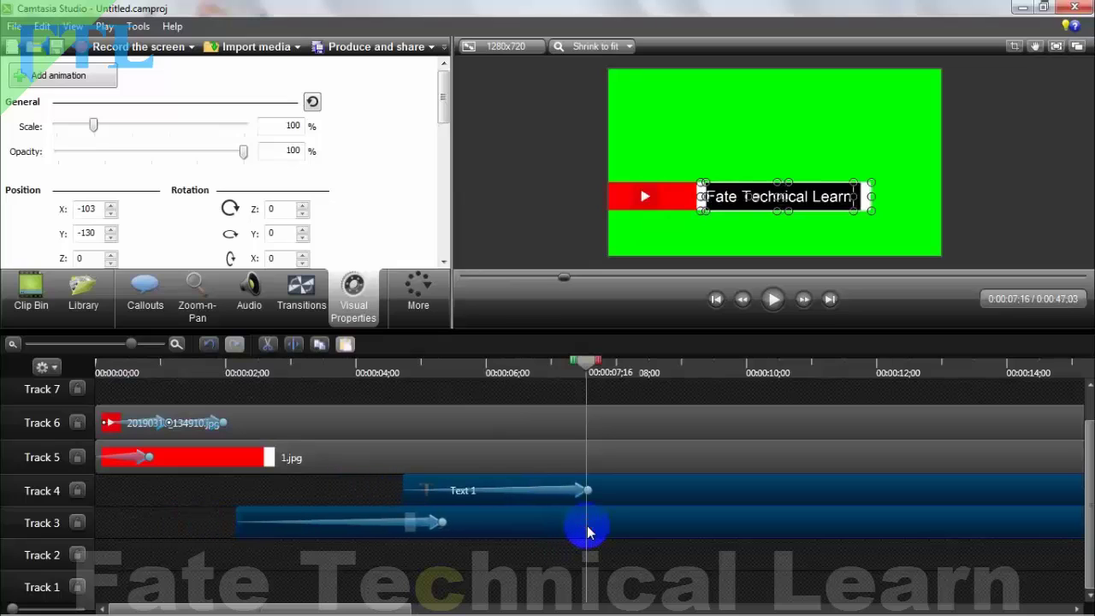
Shift both play-button animations later so they start about when the red bar finishes sliding in
left_click_drag(584, 362, 185, 438)
left_click(159, 426)
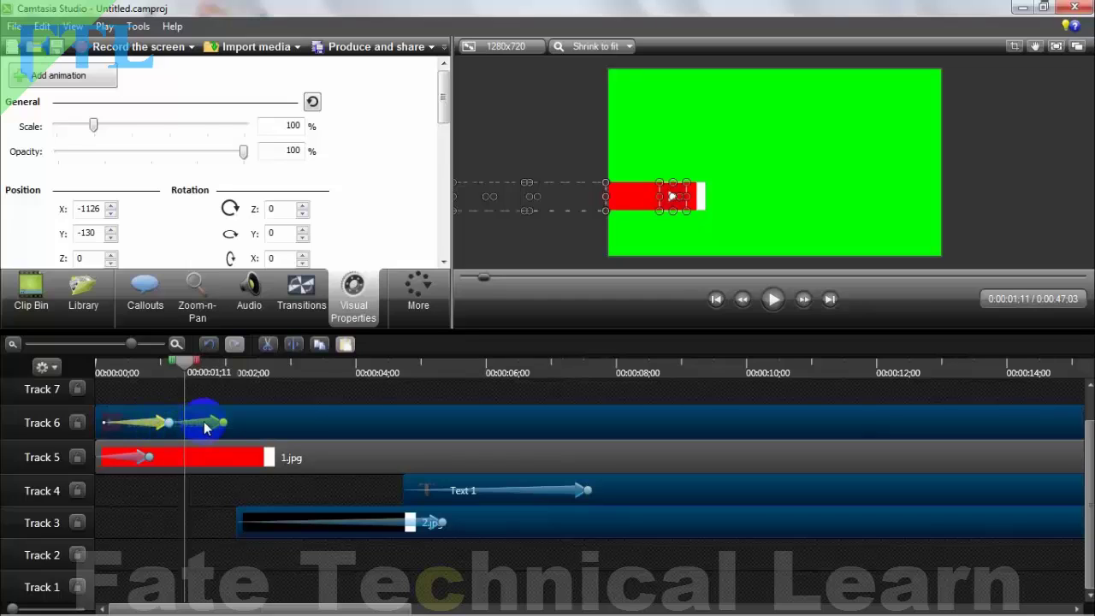
left_click(220, 497)
left_click(207, 420)
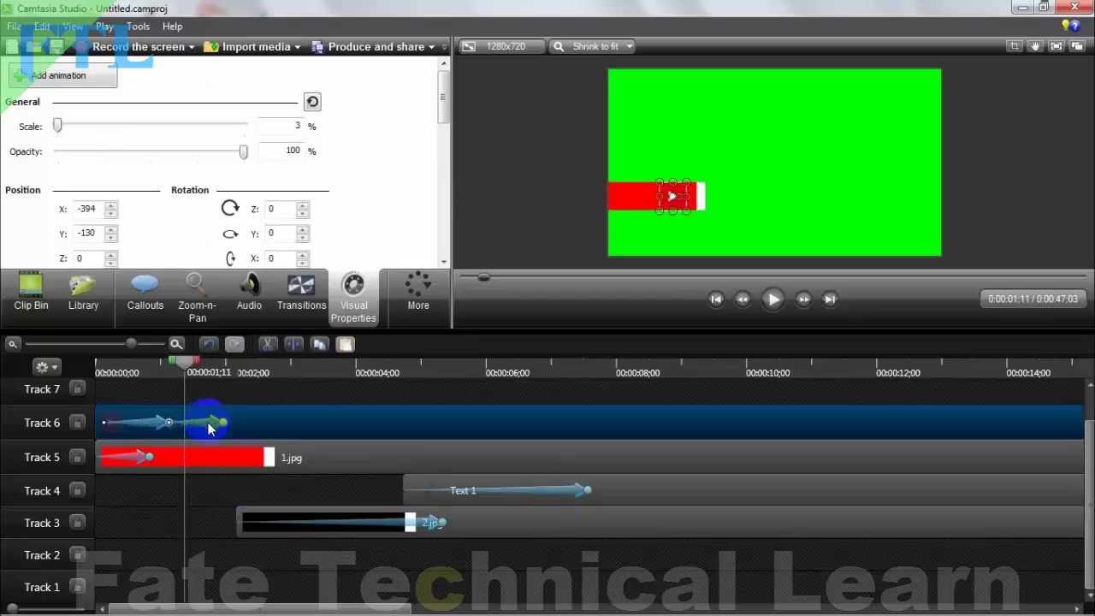
left_click_drag(154, 428, 188, 419)
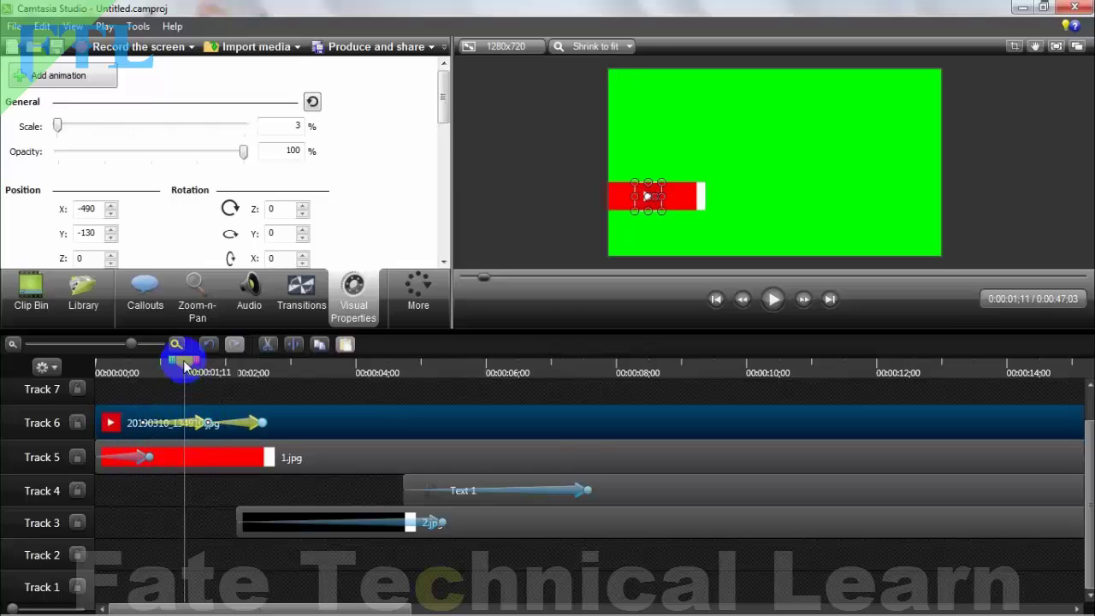
Play back the retimed lower third from the start until the black bar slides in
left_click_drag(184, 362, 66, 371)
left_click(115, 532)
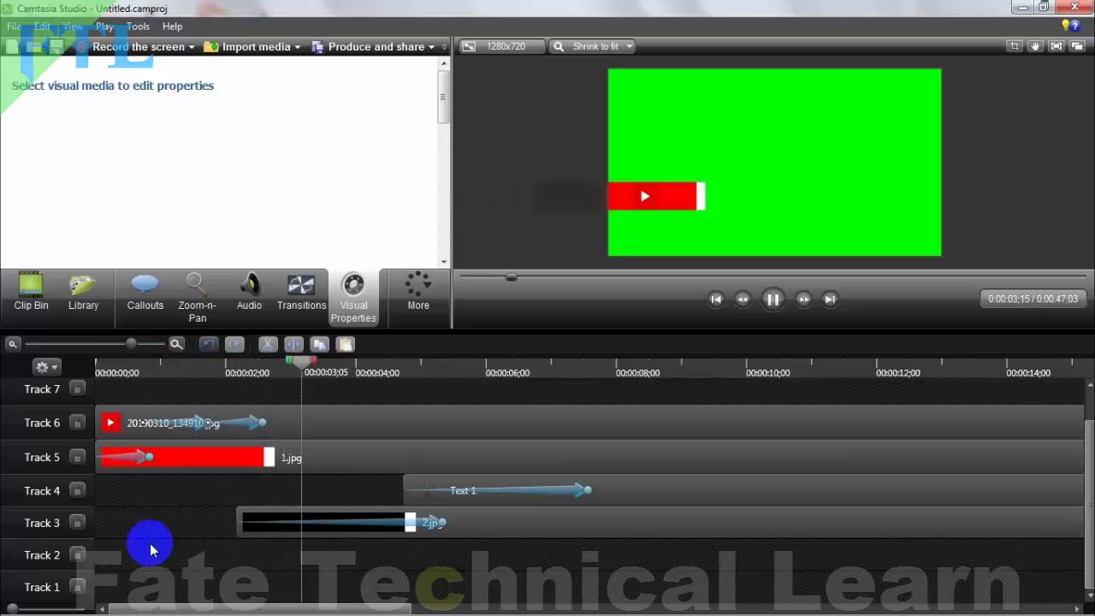
key("space")
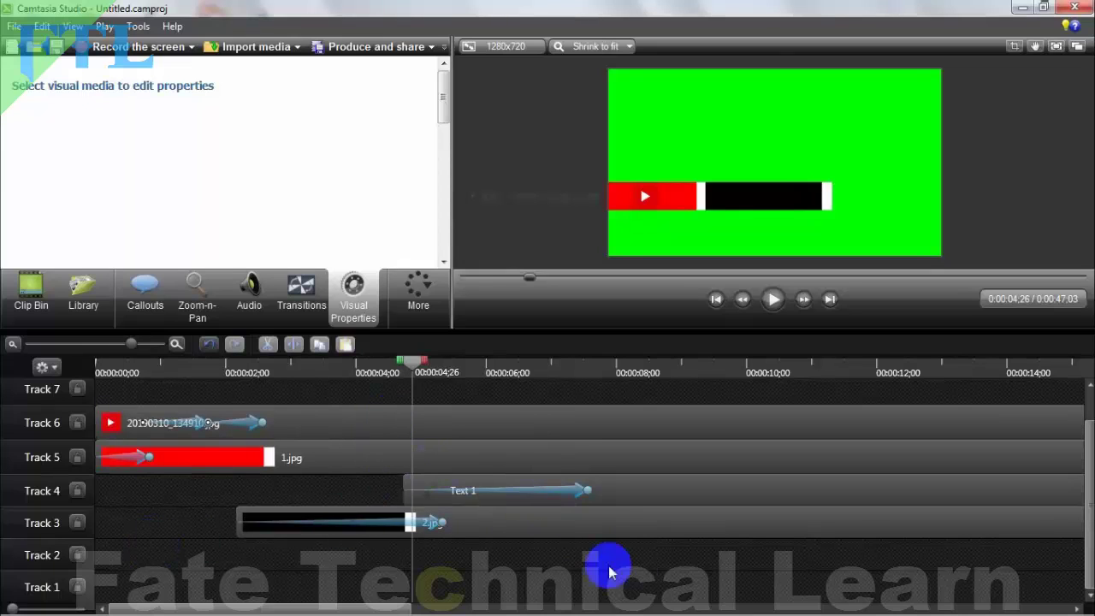
Shorten the first play-button animation to about half a second and start both animations at 0:00:00;25, where the red bar's slide-in ends
left_click_drag(607, 567, 593, 488)
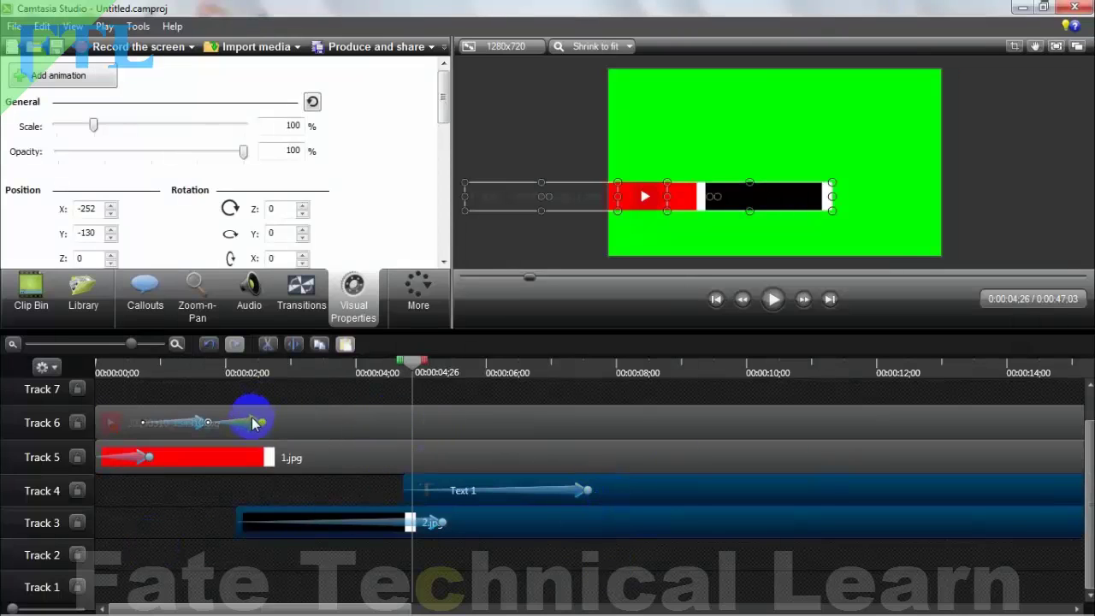
left_click(195, 434)
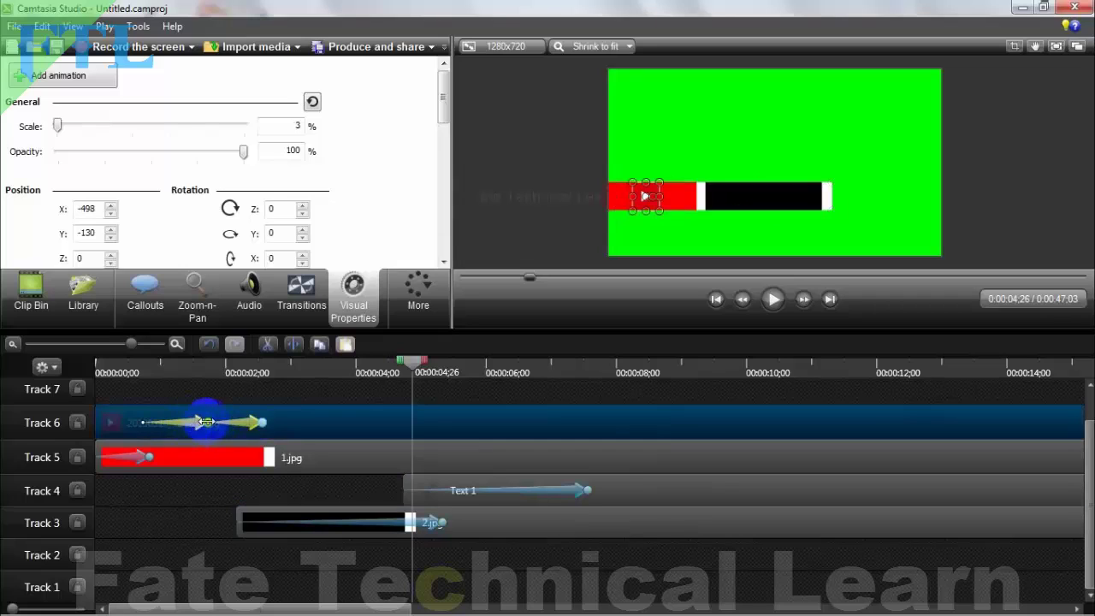
left_click_drag(142, 423, 224, 424)
left_click_drag(415, 362, 148, 394)
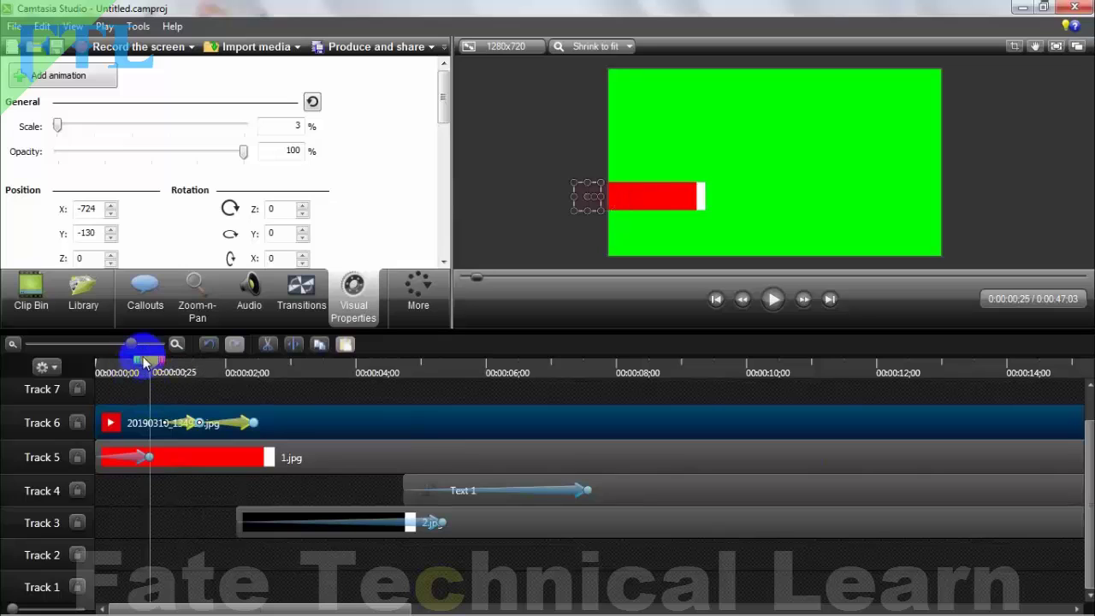
left_click_drag(135, 344, 214, 330)
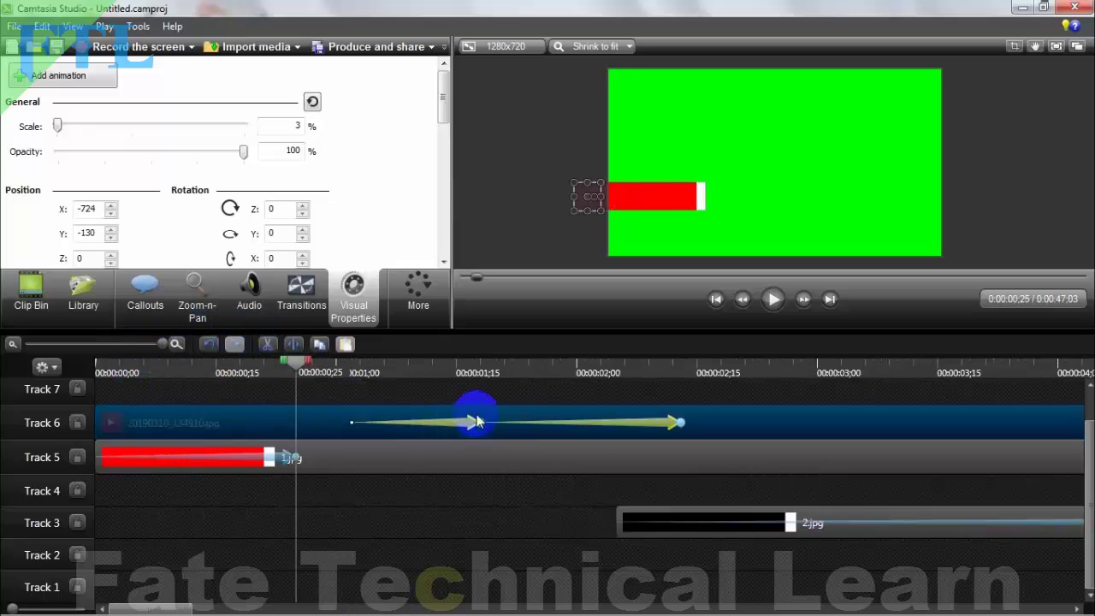
left_click_drag(469, 425, 382, 424)
Play back the play-button animations from 0:00:00;25 and return the playhead to 0:00:02;13
mouse_move(293, 367)
left_mouse_down()
mouse_move(268, 373)
mouse_move(295, 375)
left_mouse_up()
key("space")
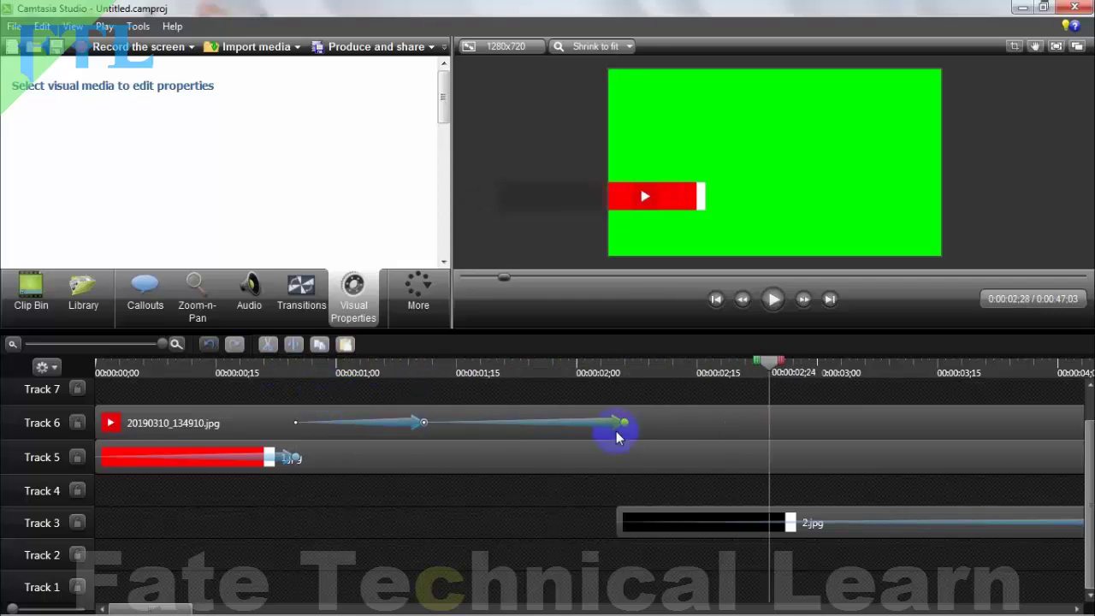
left_click(802, 387)
left_click_drag(802, 373, 680, 411)
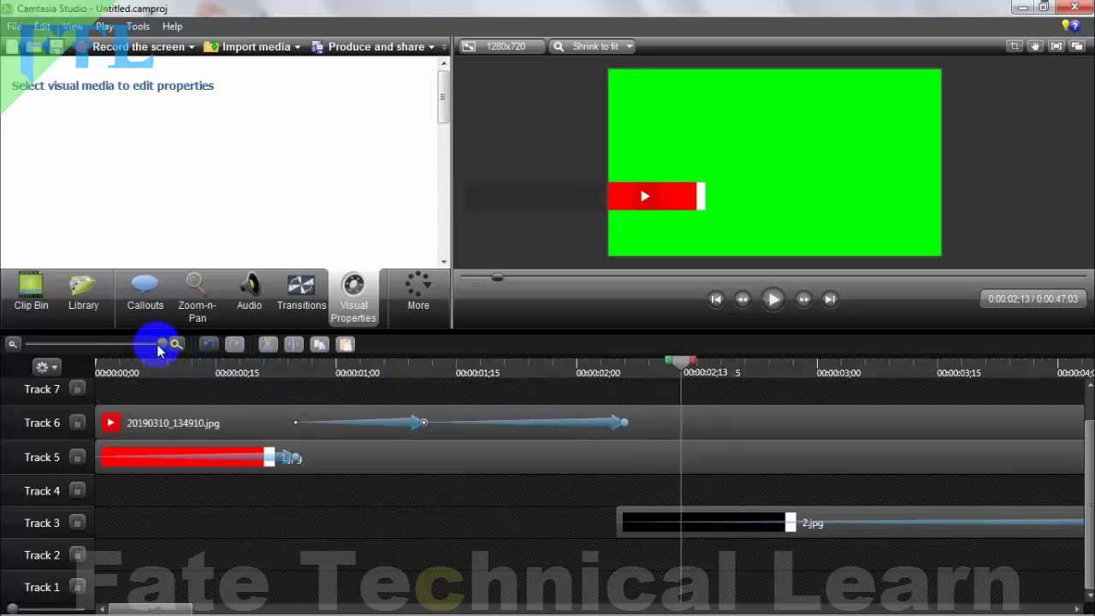
Play back the lower third through the full title slide-in, and replay it from about 0:00:01;10
left_click_drag(160, 343, 113, 344)
key("space")
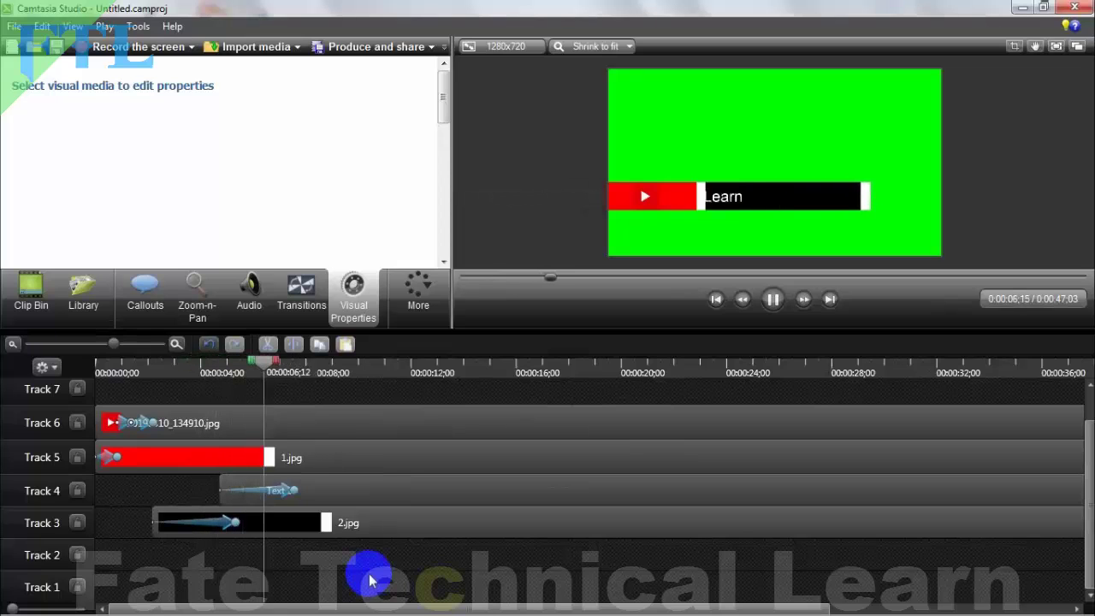
key("space")
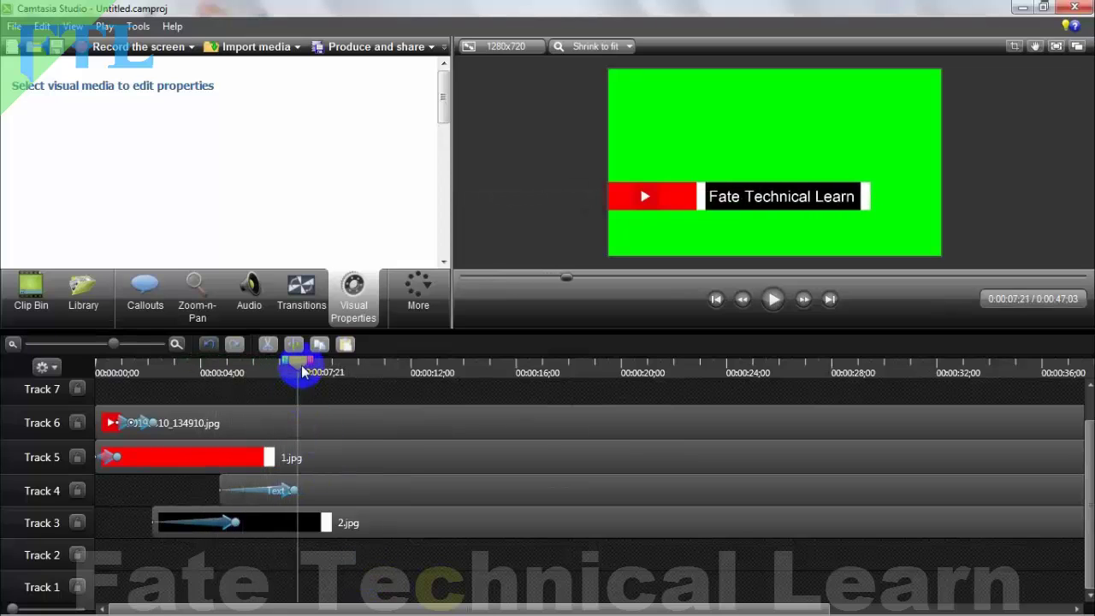
left_click_drag(301, 370, 133, 373)
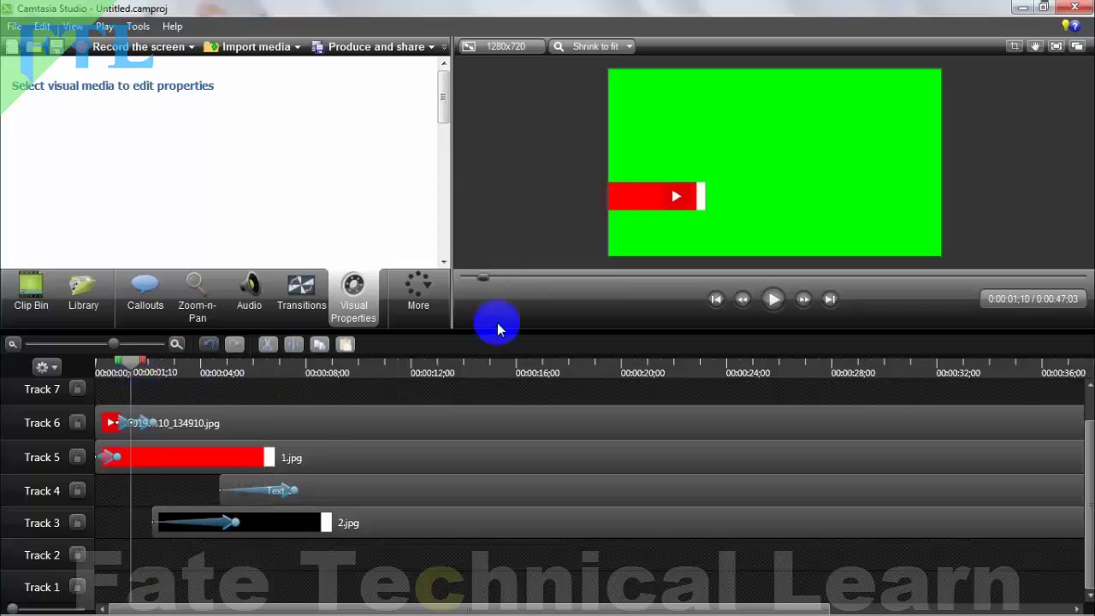
key("space")
key("space")
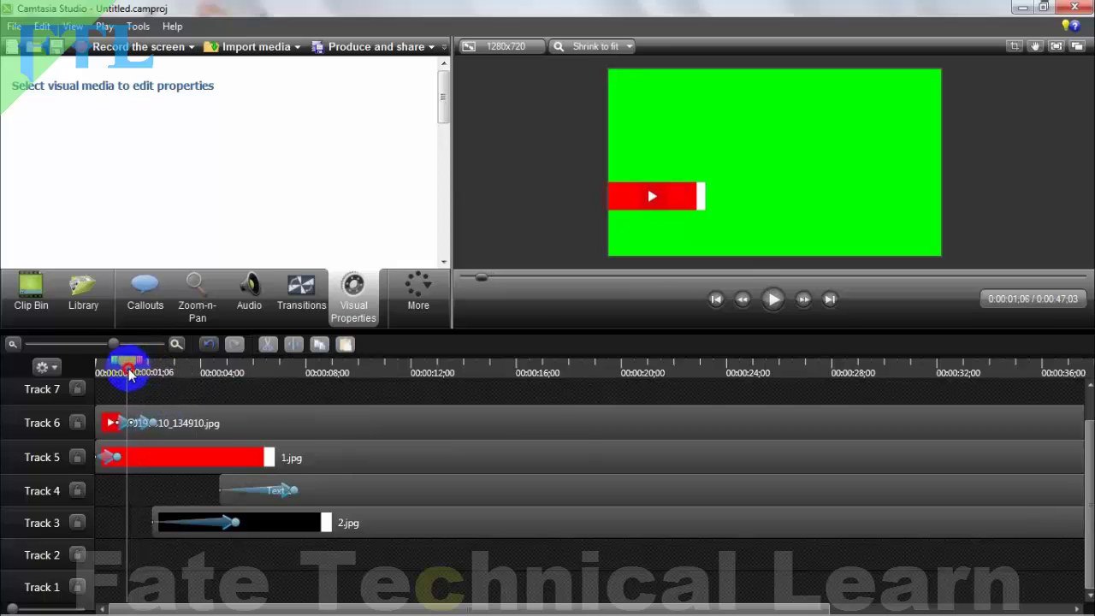
Move the title text clip and the black bar clip together about one second earlier on their tracks
left_click(365, 501)
left_click_drag(365, 531, 335, 539)
left_click(355, 580)
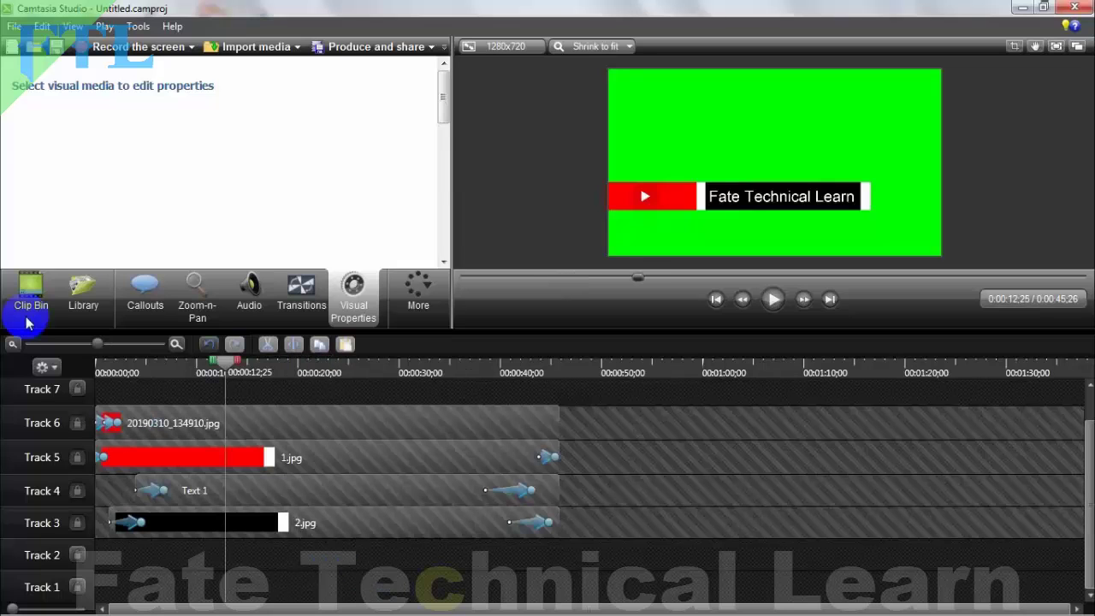
Produce the project as Lower Third.mp4 in the desktop's Lower Third folder with the MP4 only (up to 720p) preset
left_click(26, 301)
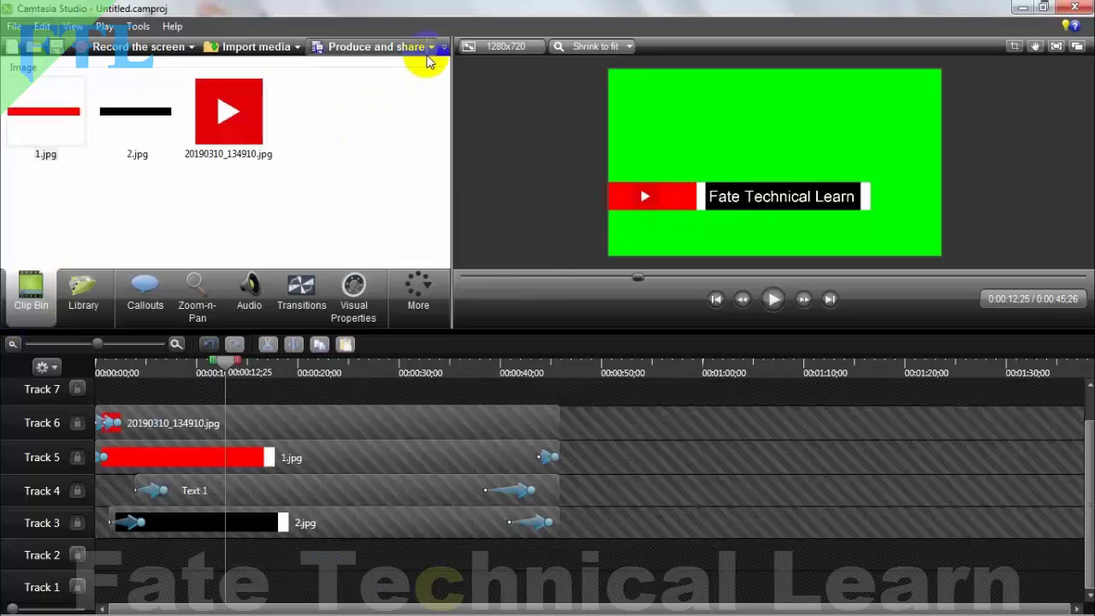
left_click(432, 60)
left_click(430, 65)
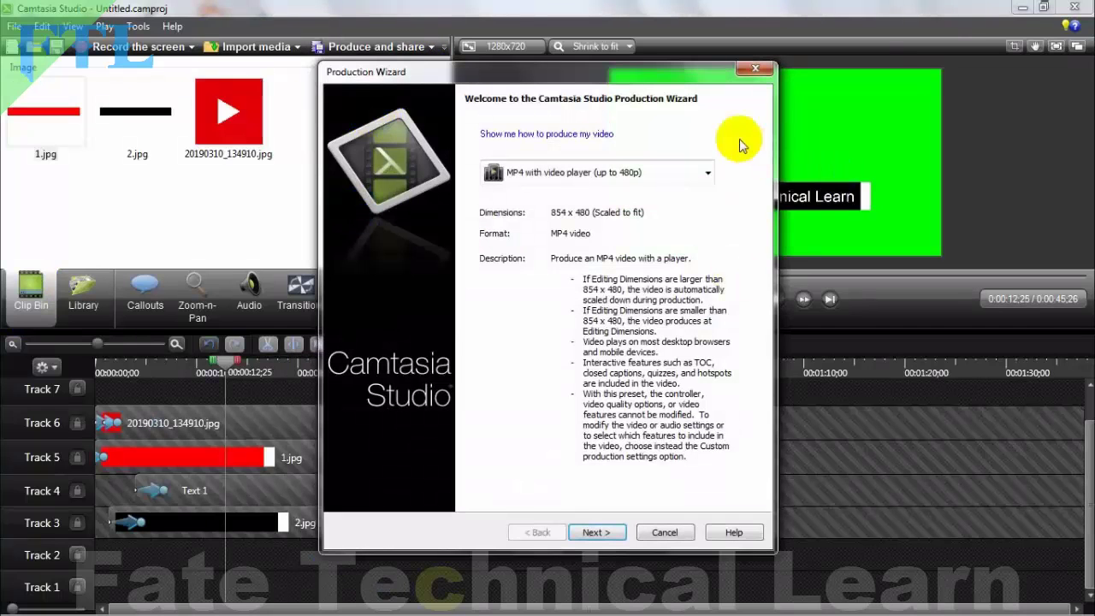
left_click(707, 172)
left_click(548, 308)
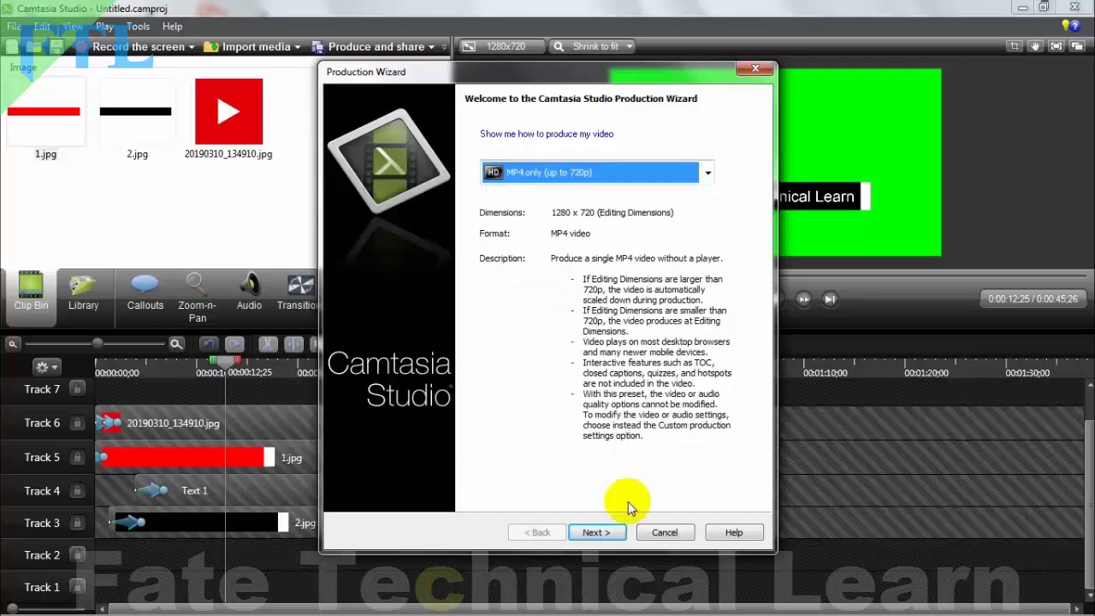
left_click(598, 532)
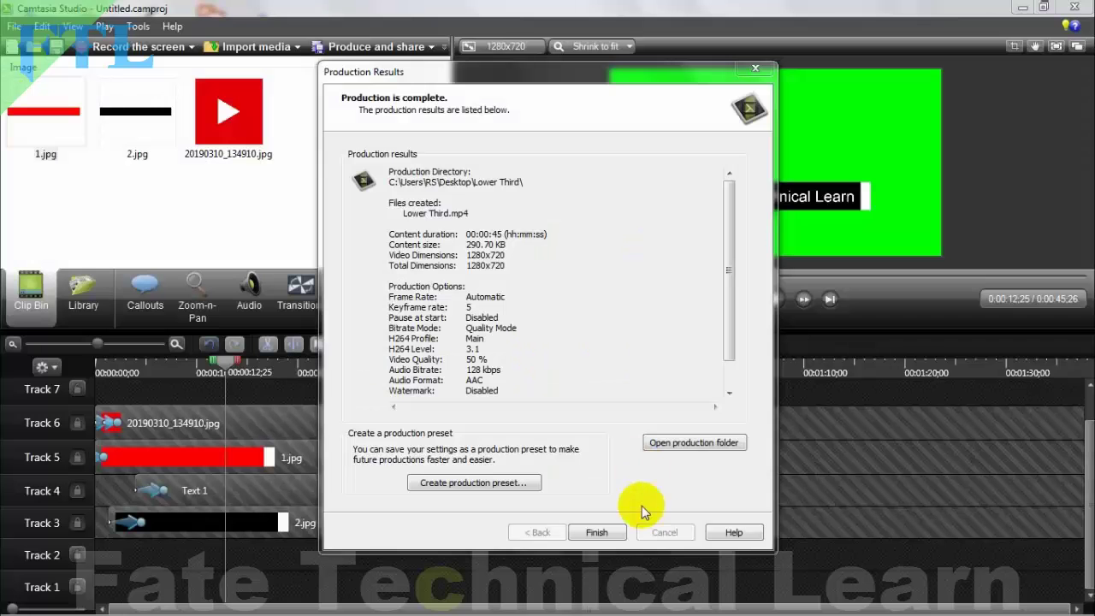
left_click(596, 532)
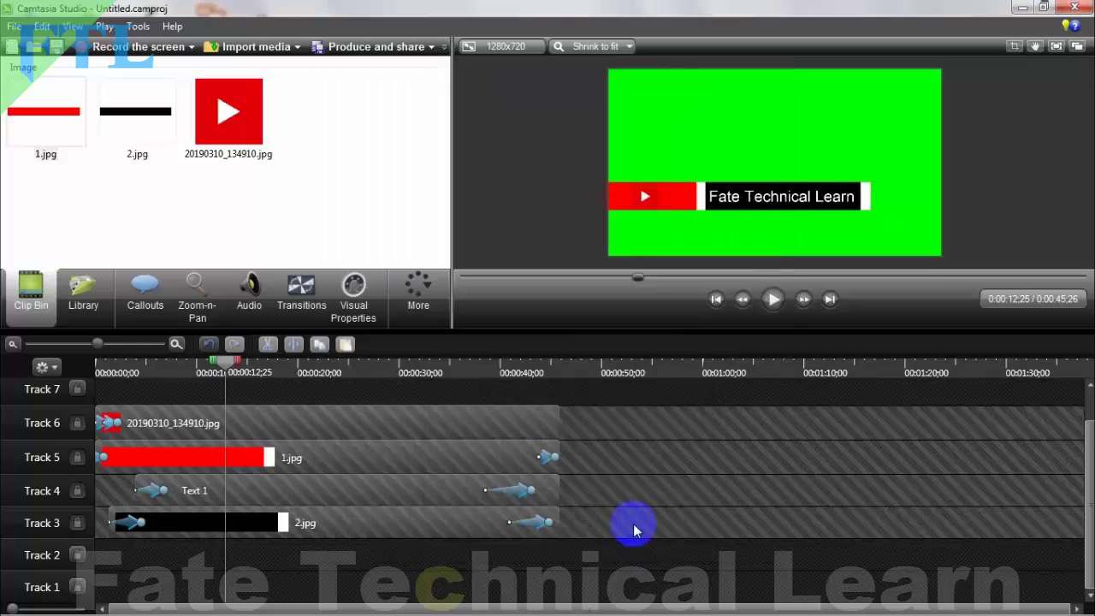
Switch to the desktop, open the Lower Third folder and play Lower Third.mp4 in GOM Player
left_click(1022, 10)
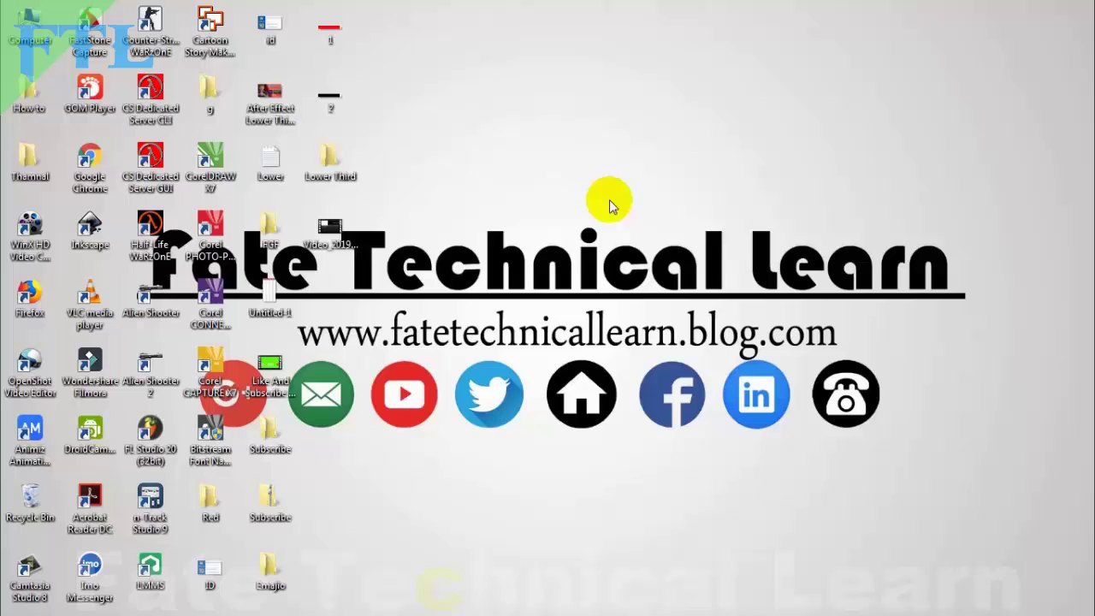
double_click(334, 174)
left_click(171, 127)
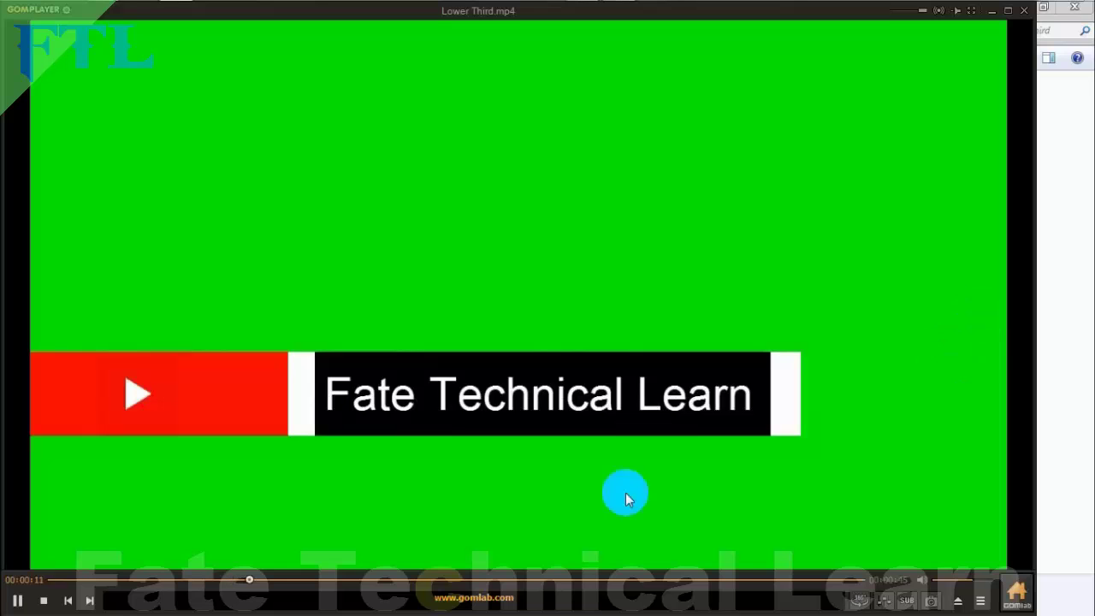
Skip ahead through the produced video to check the rest of the lower-third animation, and close the player
left_click(415, 585)
left_click_drag(455, 584, 502, 582)
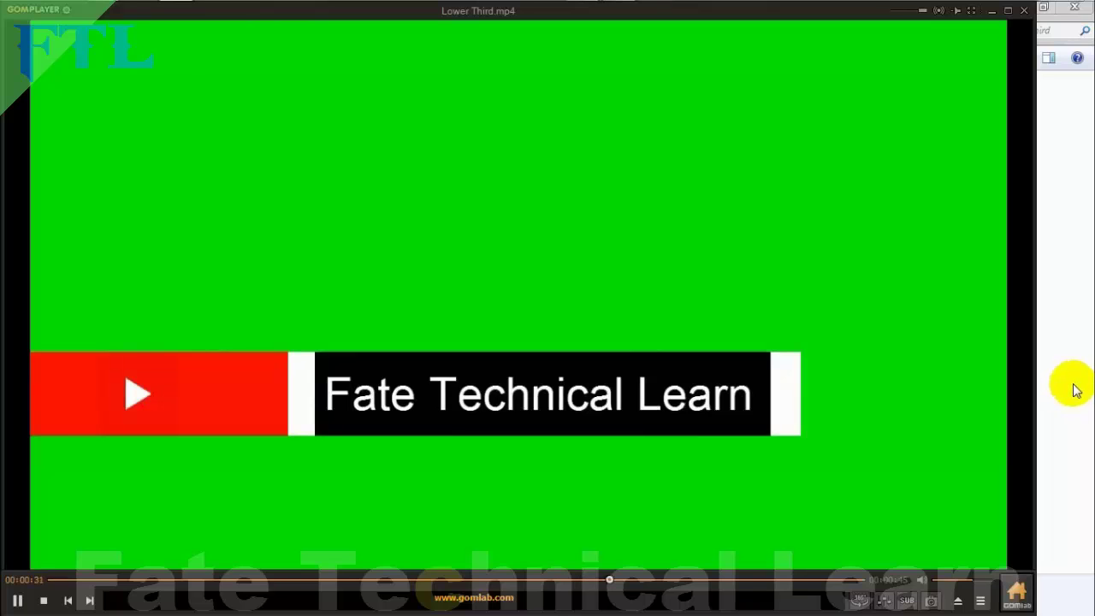
left_click(266, 425)
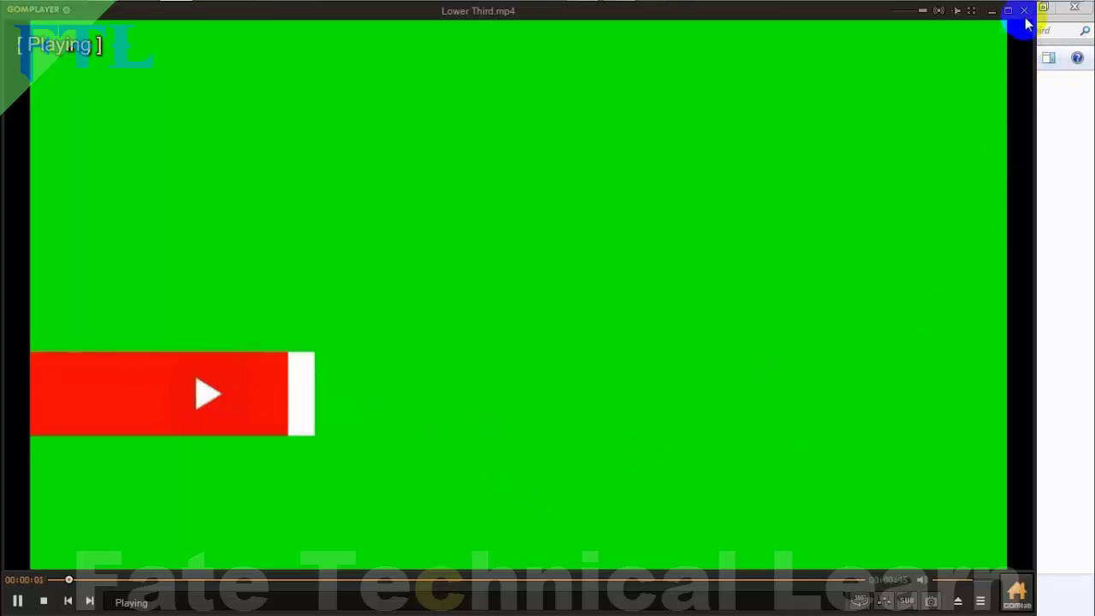
left_click(1025, 12)
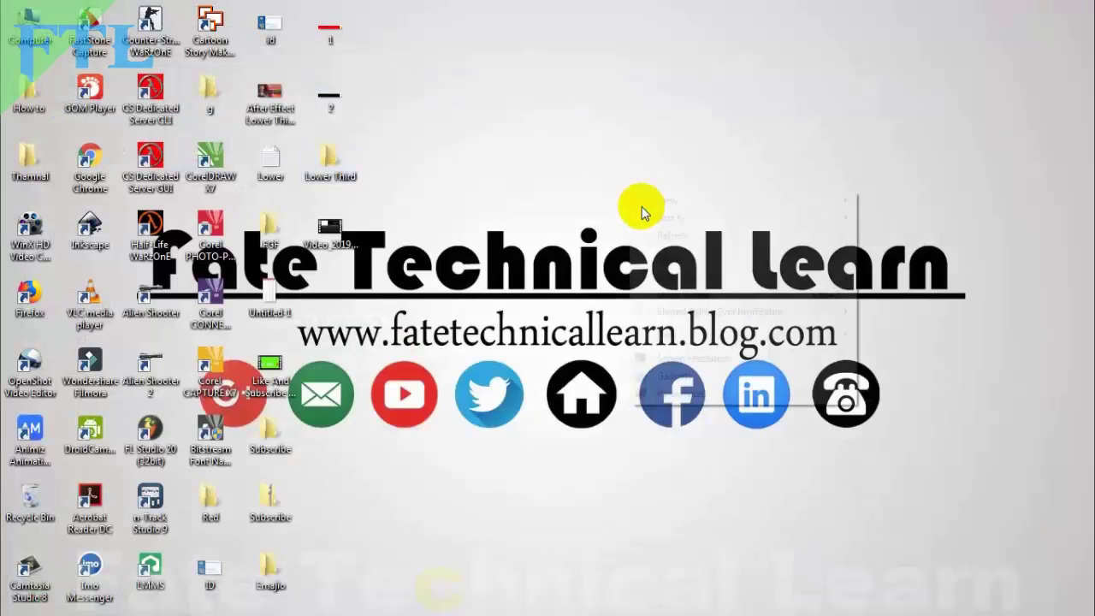
right_click(632, 191)
left_click(666, 240)
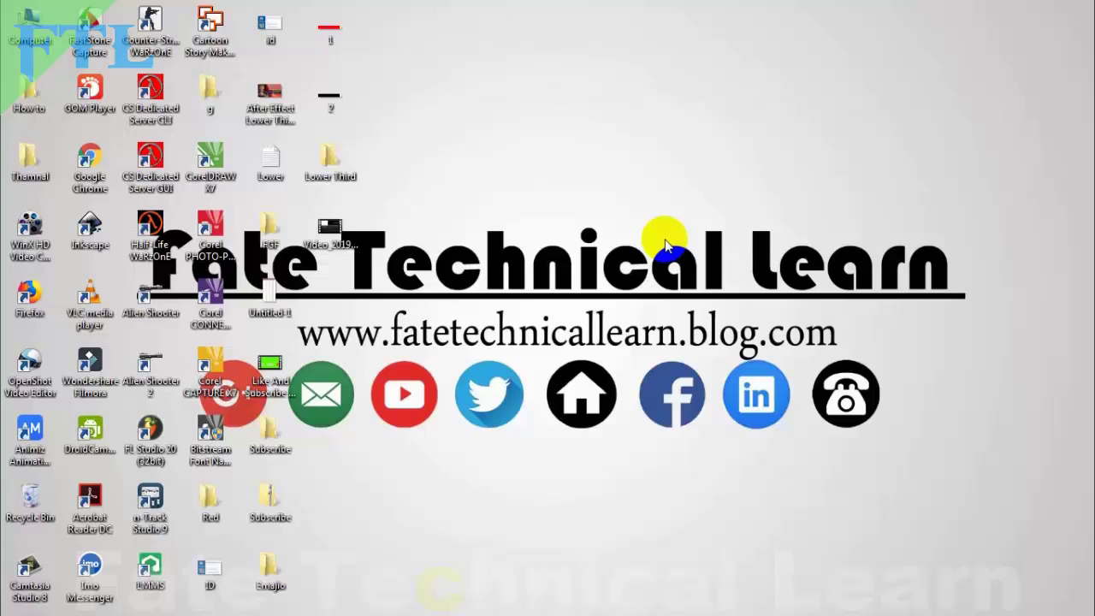